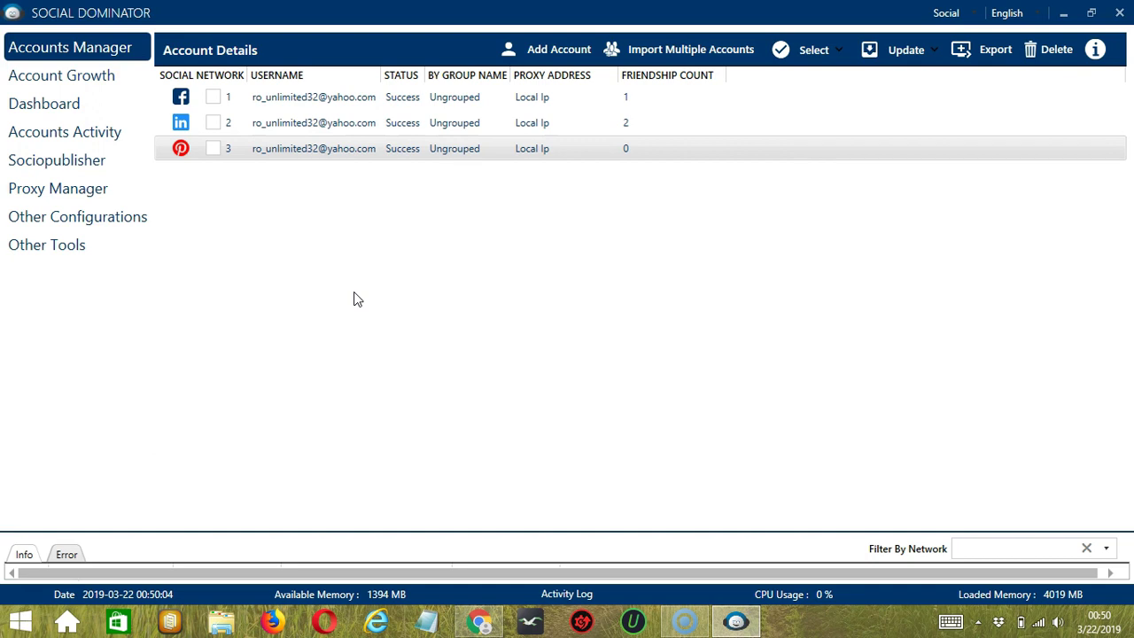
Step: Open the context menu of the Pinterest account row in Accounts Manager
right_click(285, 149)
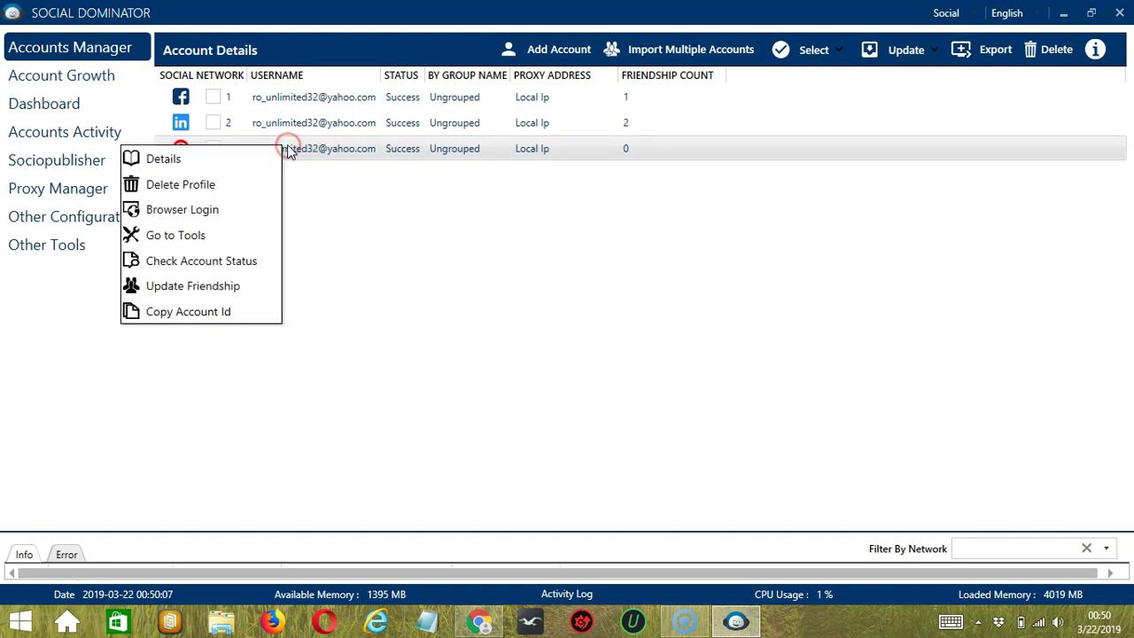
Step: Go to the Pinterest account's tools and bring up its Try activity settings
left_click(224, 233)
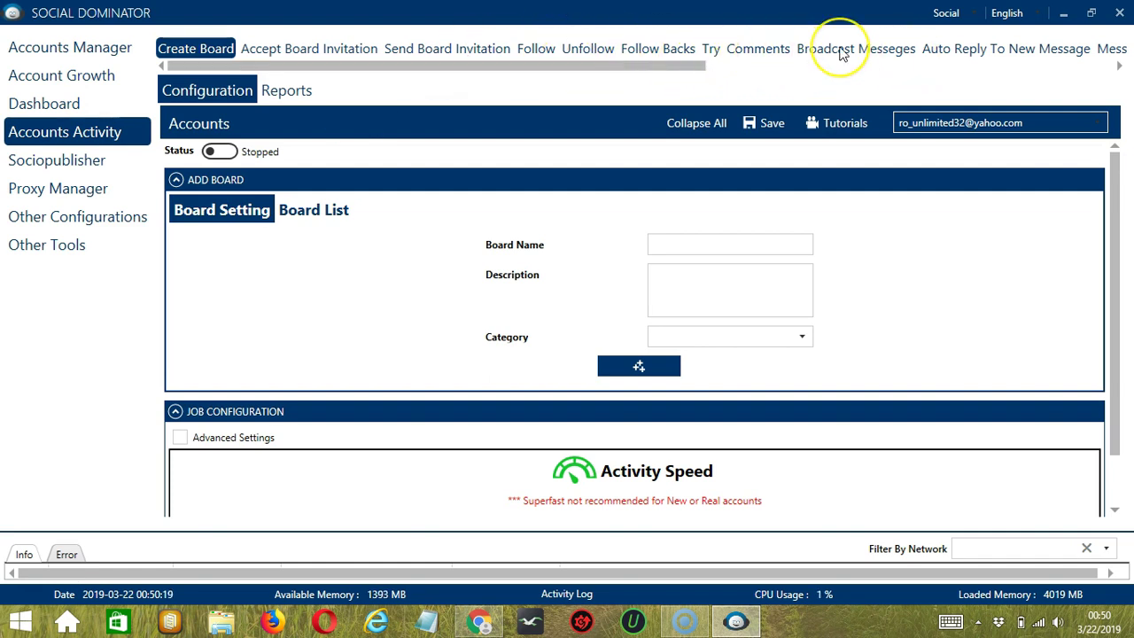
left_click(714, 52)
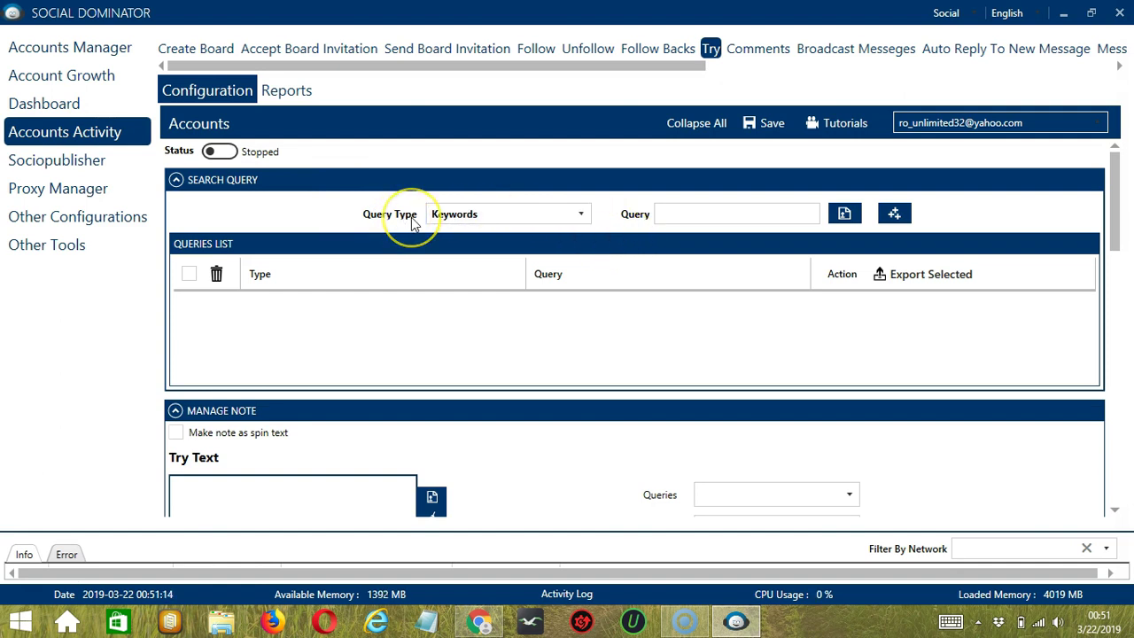
left_click(583, 216)
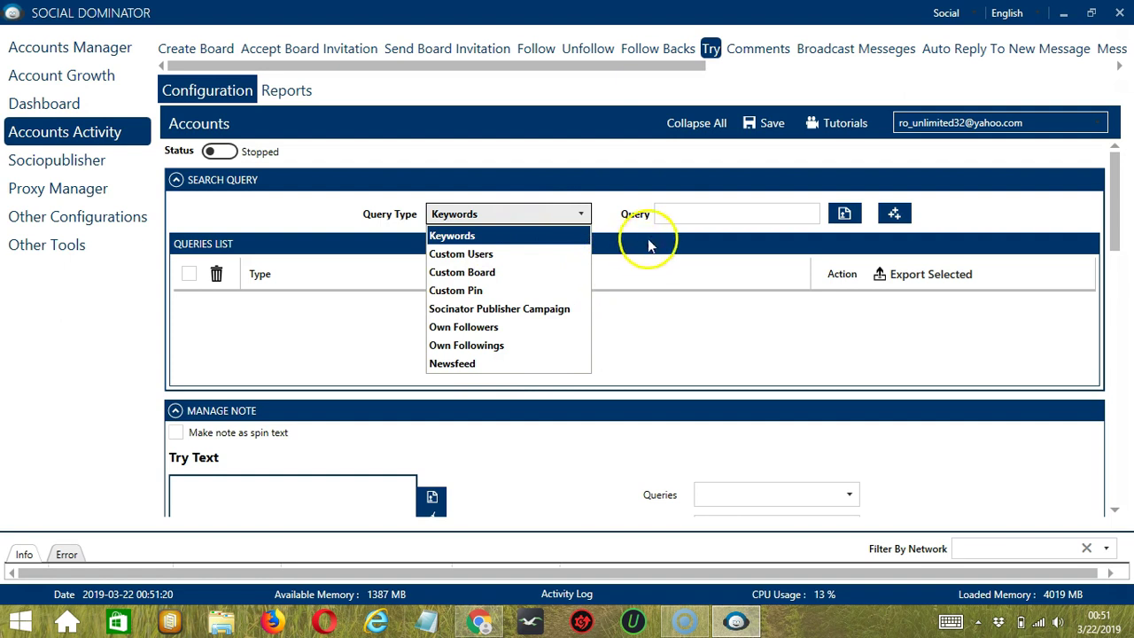
left_click(690, 216)
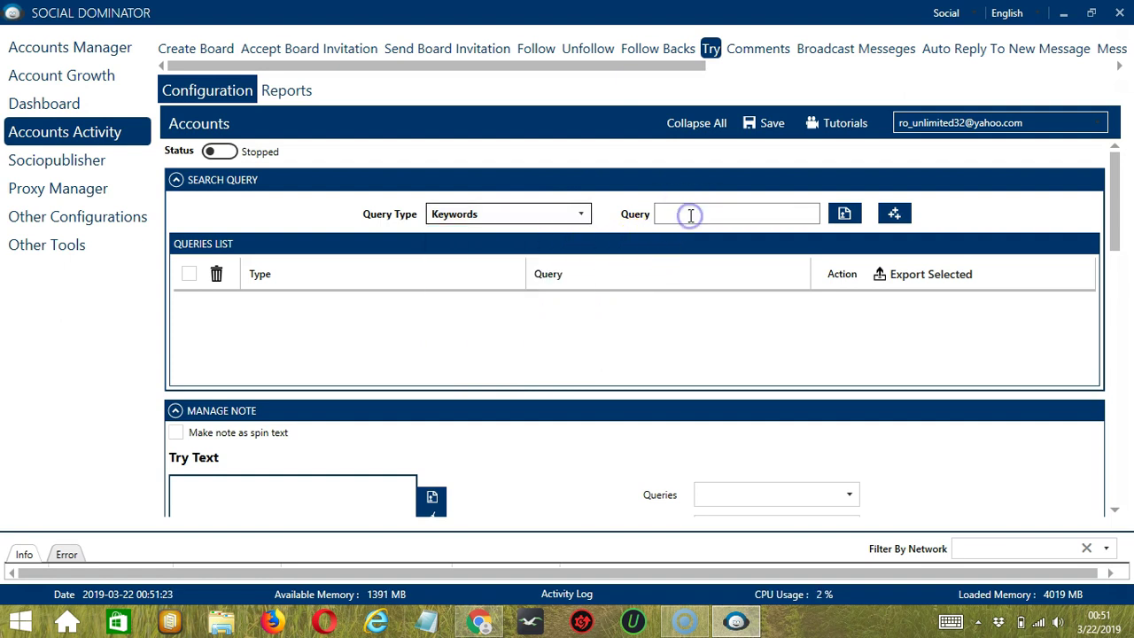
left_click(690, 214)
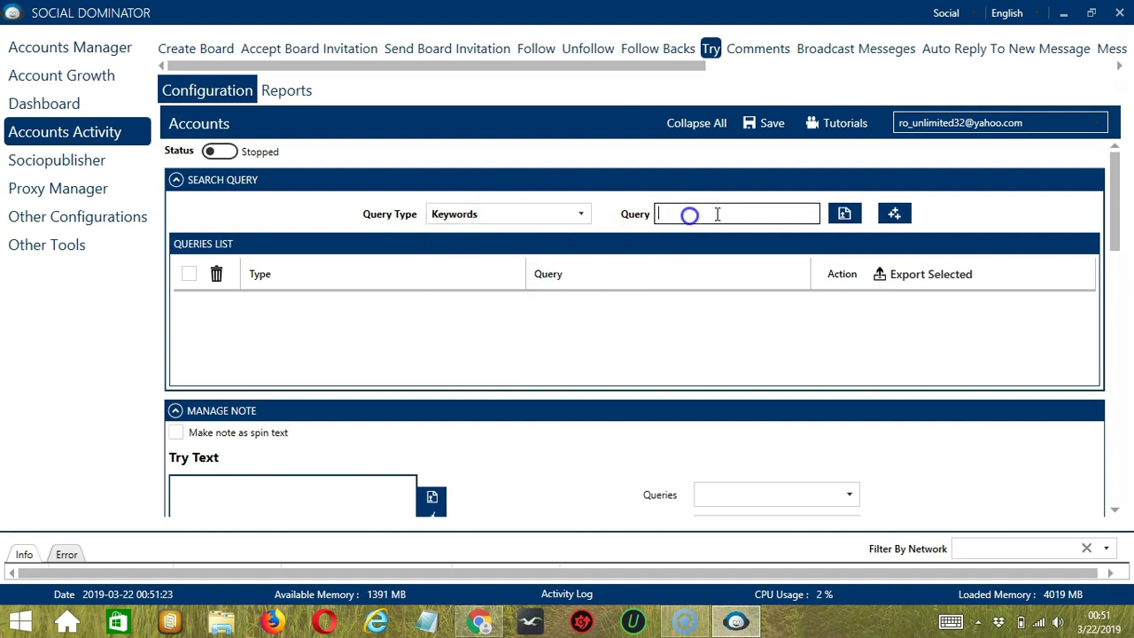
left_click(845, 215)
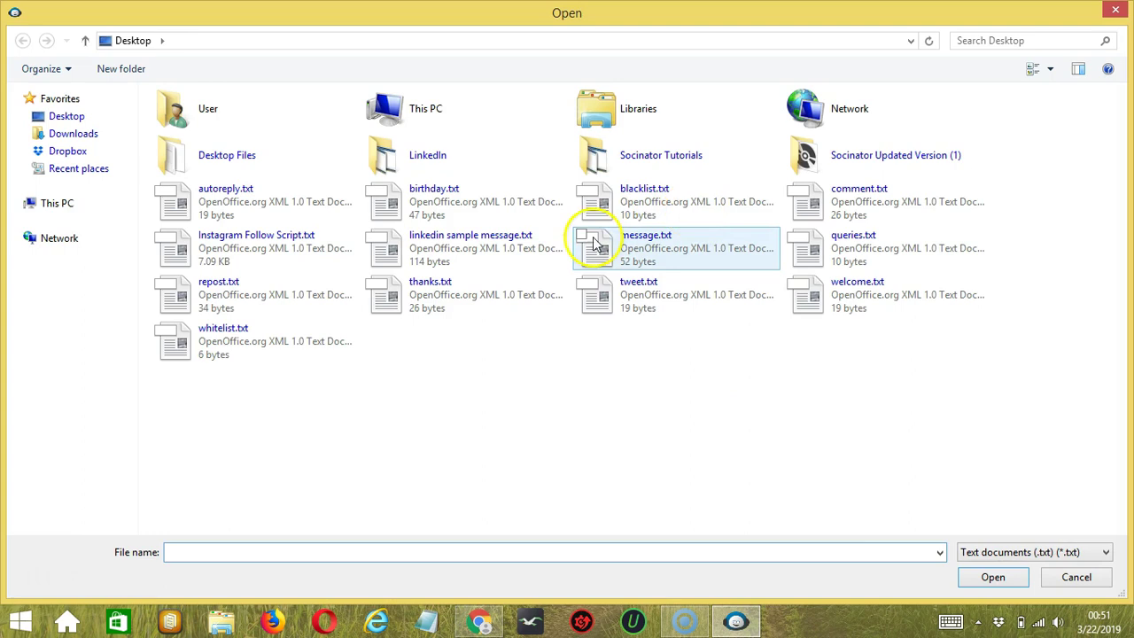
left_click(1076, 577)
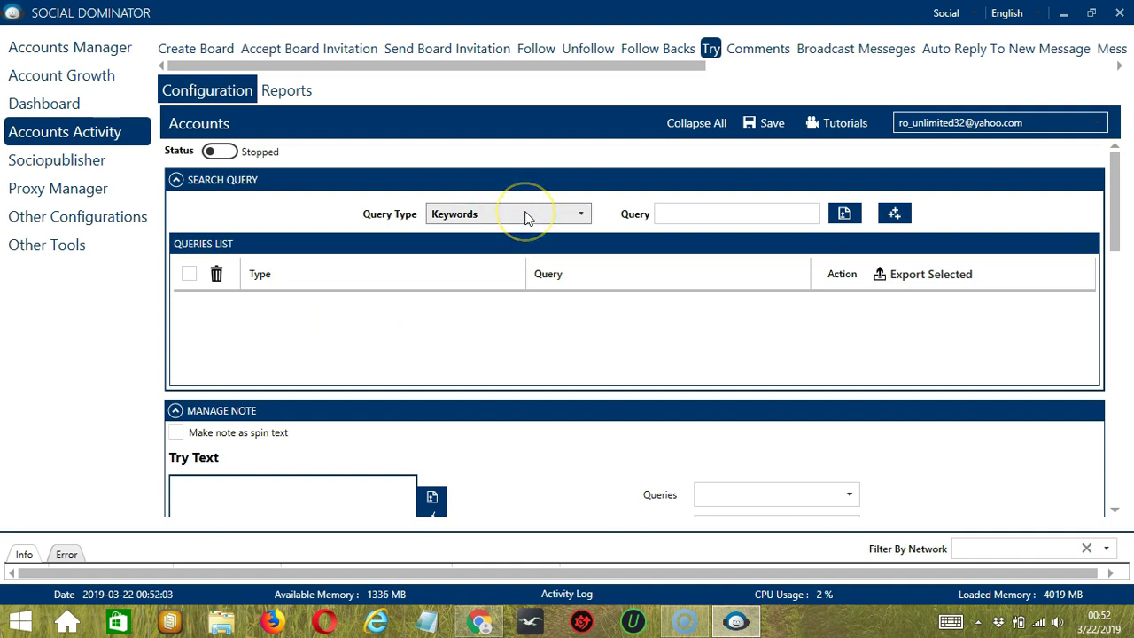
Step: Add 'pets' as a Keywords query, then switch the query type to Custom Users
left_click(707, 213)
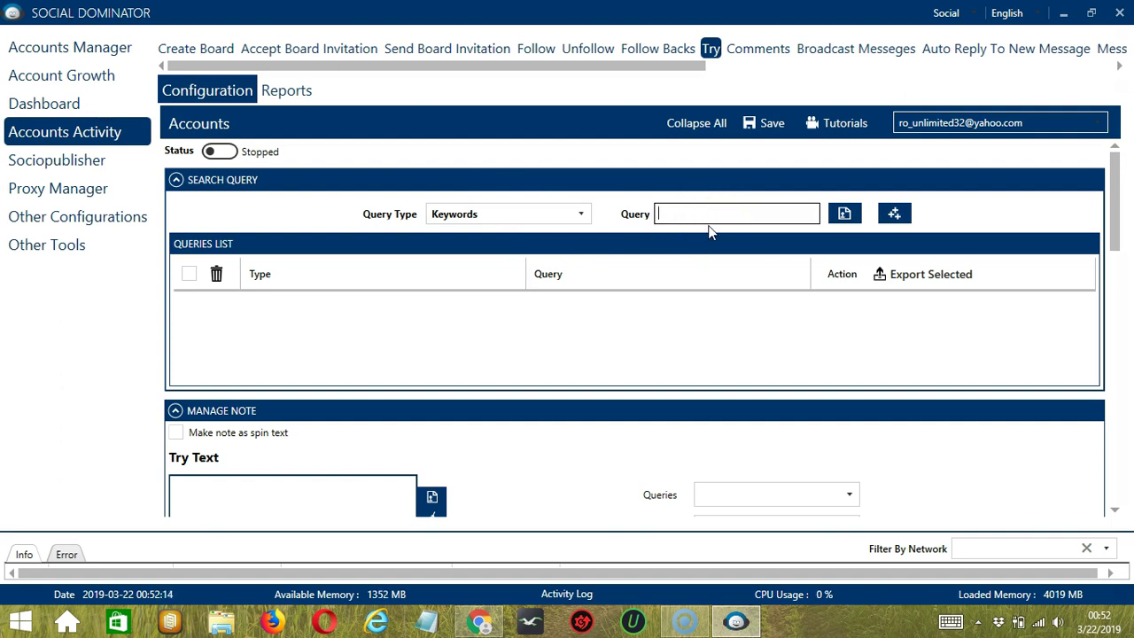
left_click(764, 204)
type("pets")
left_click(893, 215)
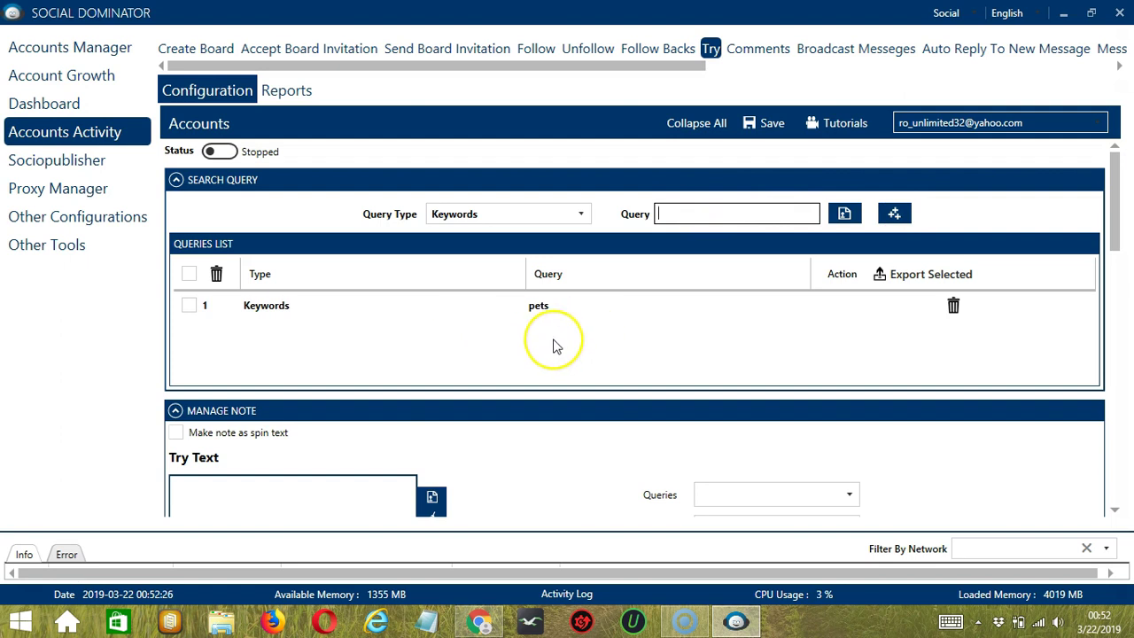
left_click(552, 305)
left_click(587, 349)
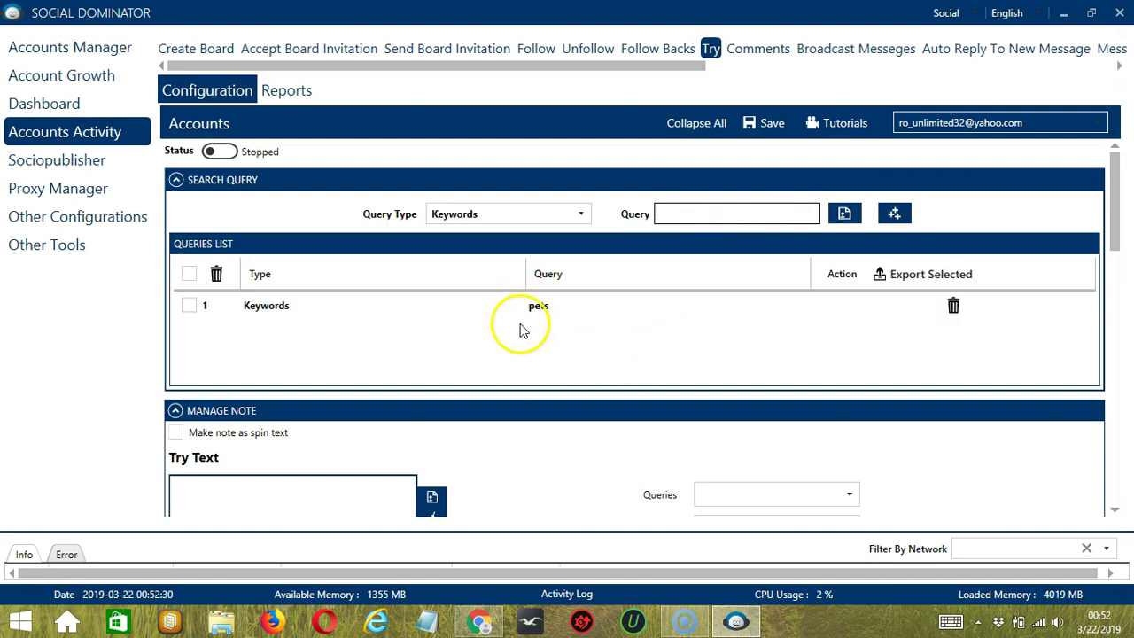
left_click(583, 220)
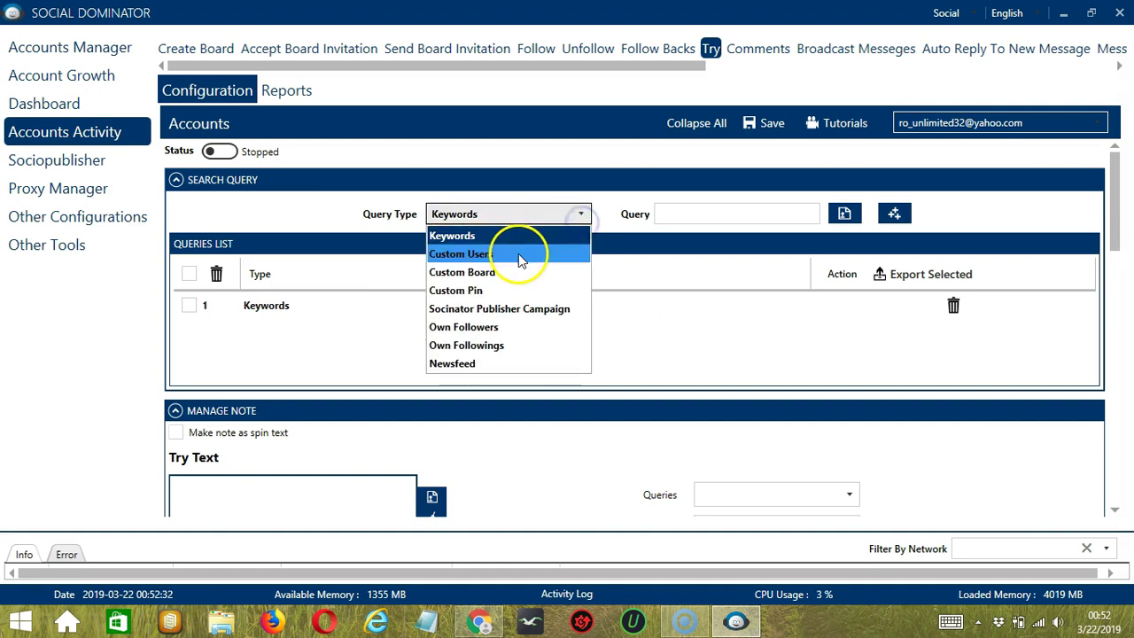
left_click(518, 255)
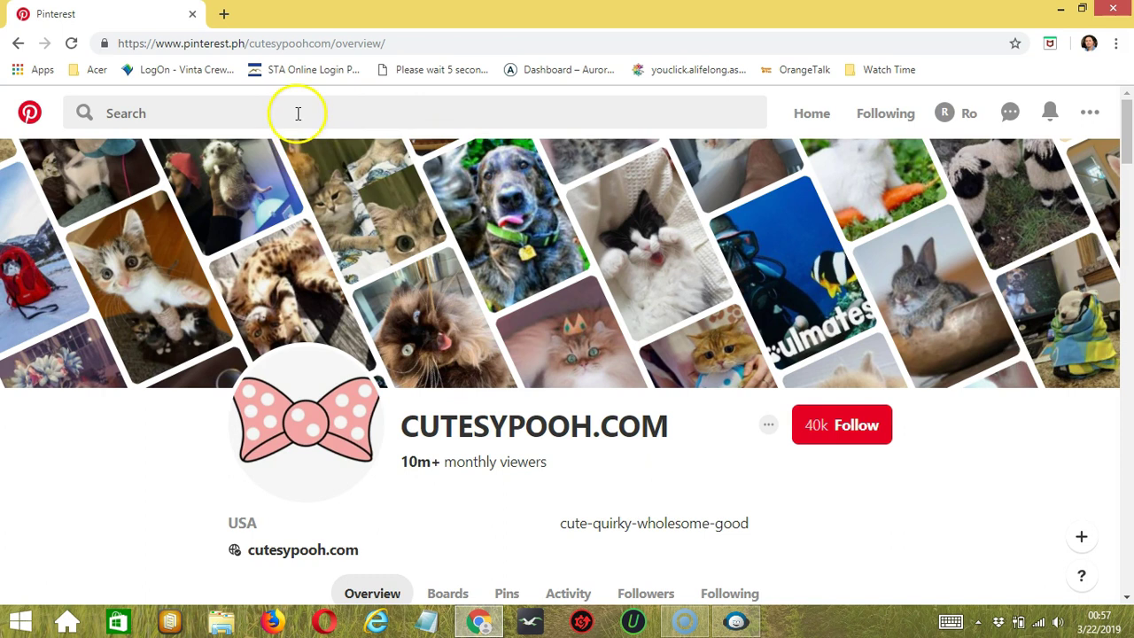
Step: Copy the cutesypoohcom profile name from the Pinterest address bar and return to Socinator
left_click(282, 44)
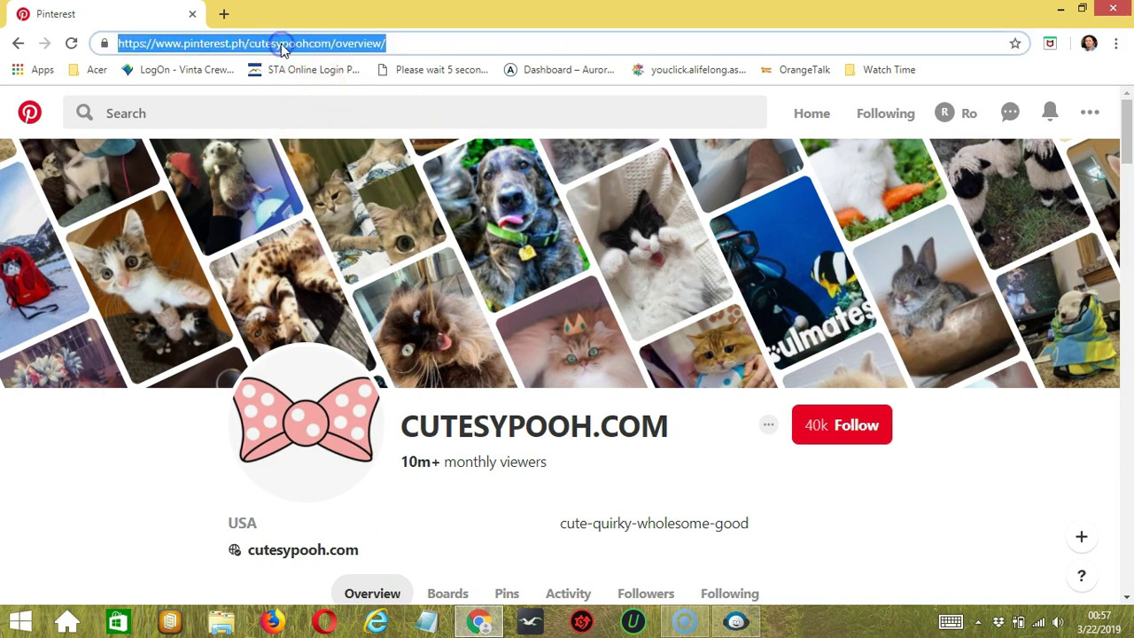
double_click(299, 44)
key("ctrl+c")
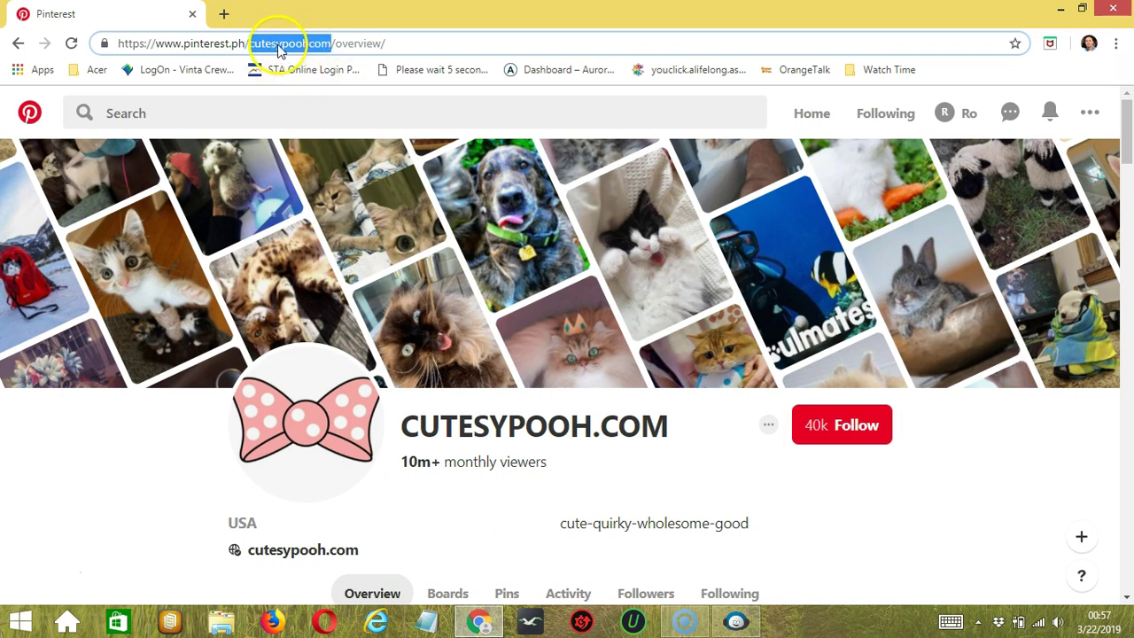
left_click(735, 620)
Step: Paste cutesypoohcom as a Custom Users query, then switch the query type to Custom Board
left_click(671, 214)
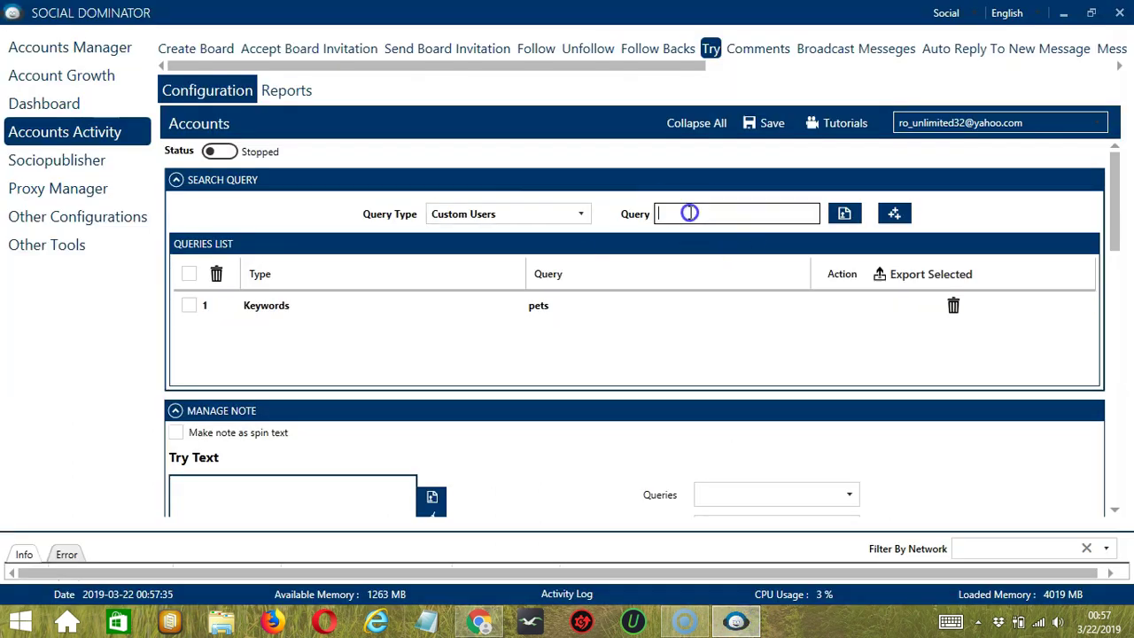
key("ctrl+v")
left_click(896, 214)
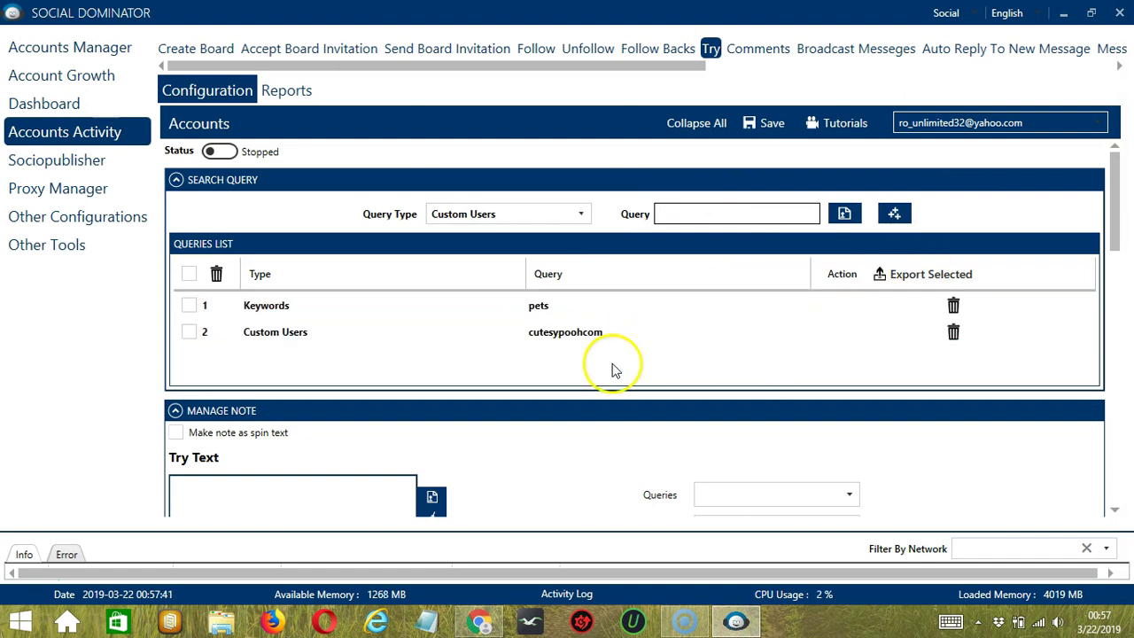
left_click(584, 215)
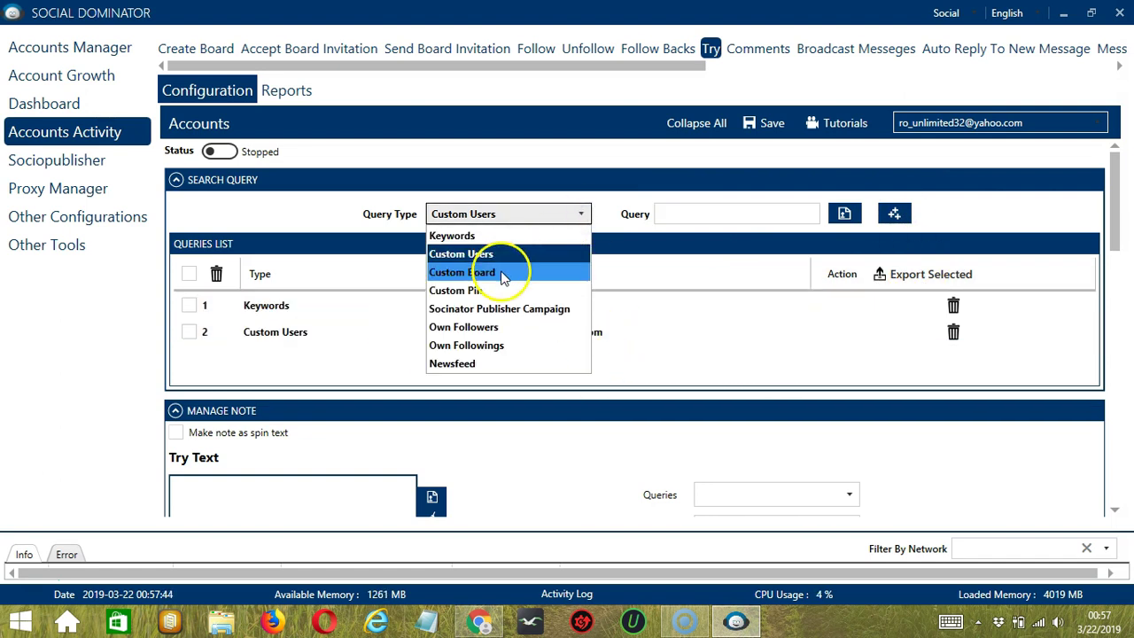
left_click(503, 271)
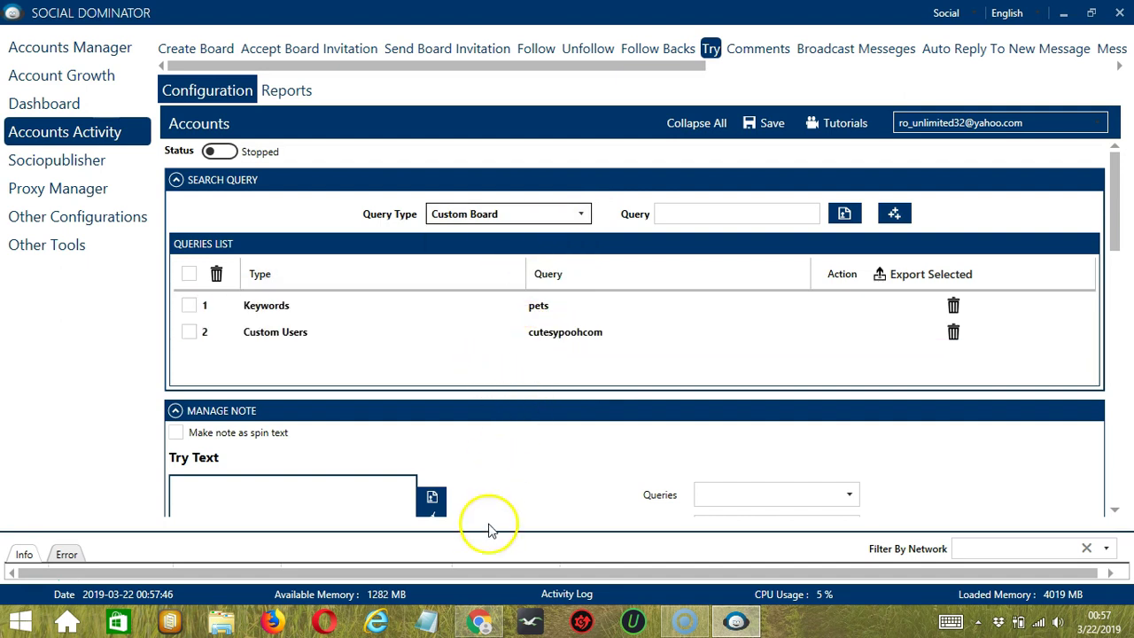
left_click(479, 622)
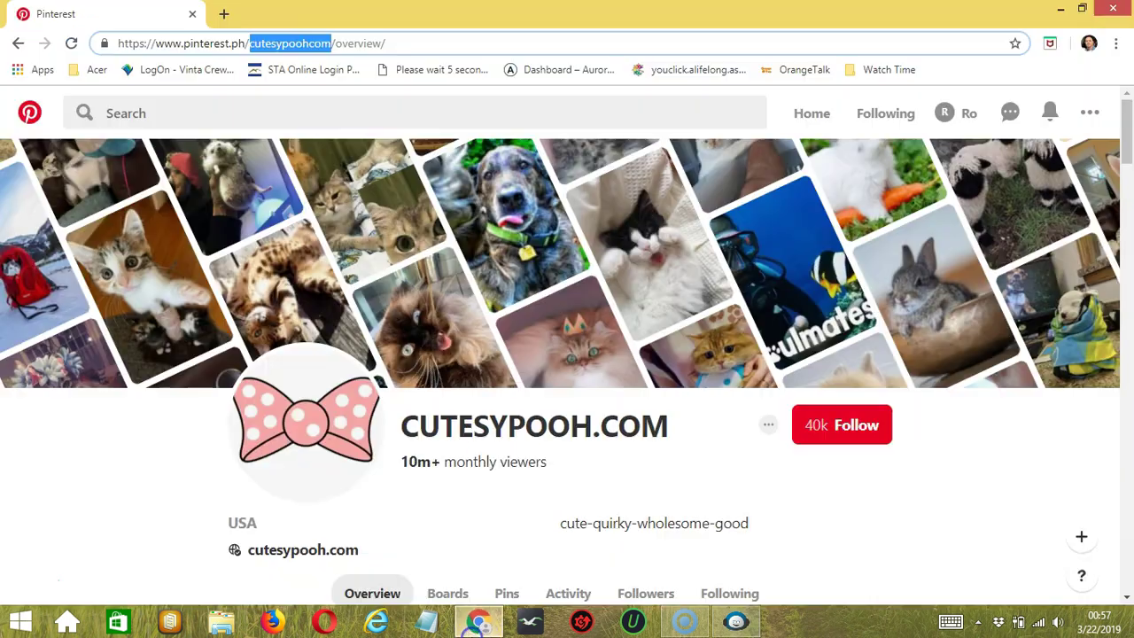
scroll(412, 477, "down", 2)
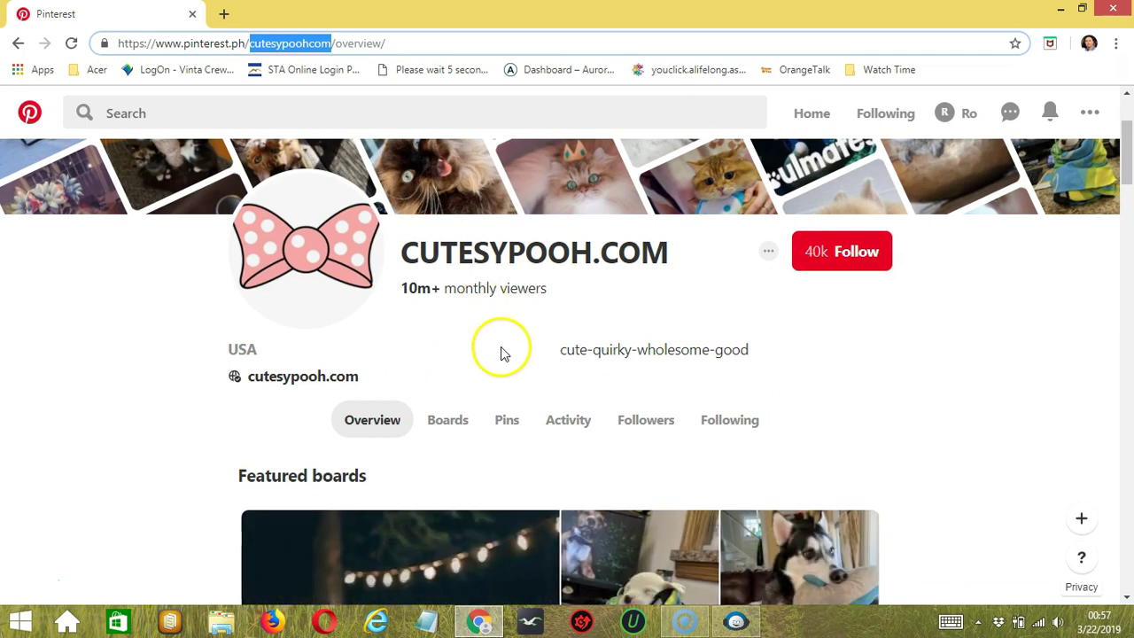
left_click(451, 422)
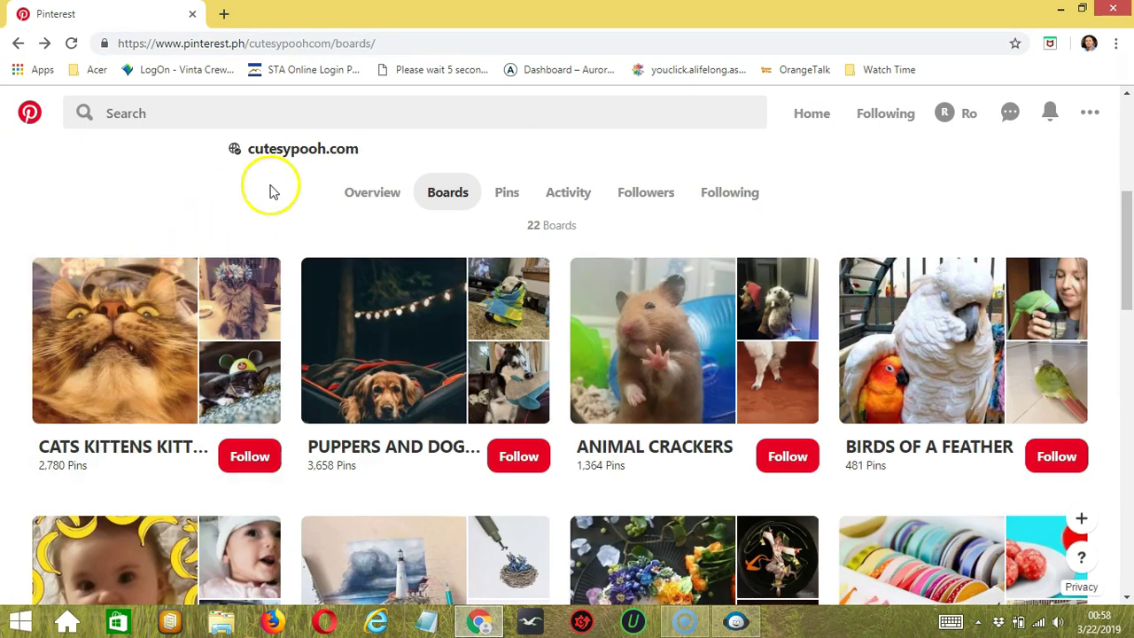
left_click(129, 378)
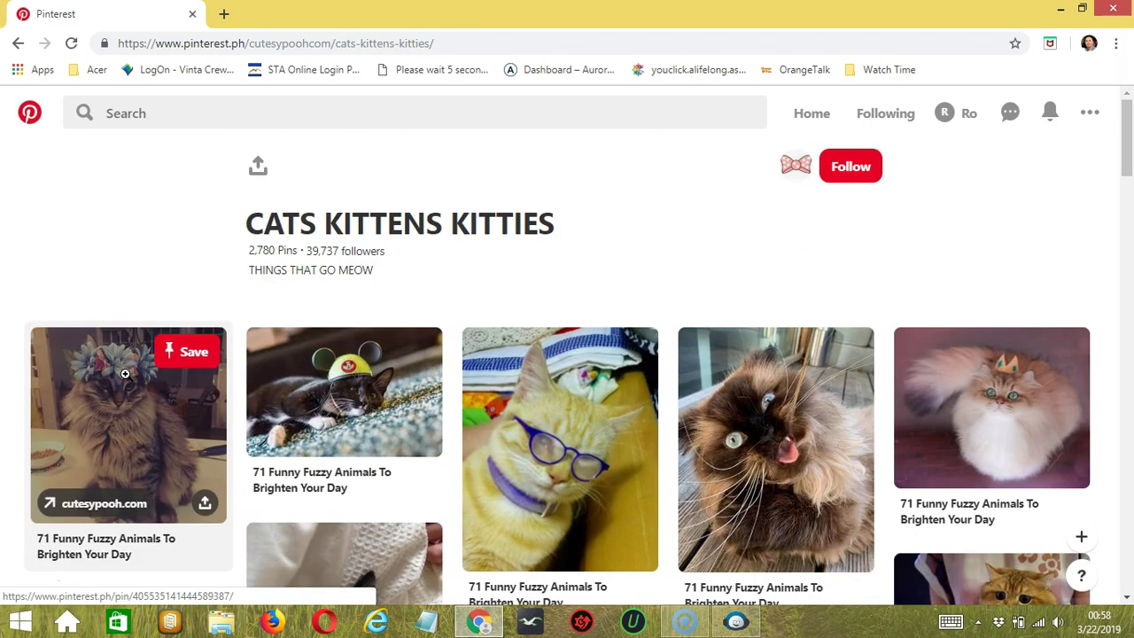
left_click(330, 47)
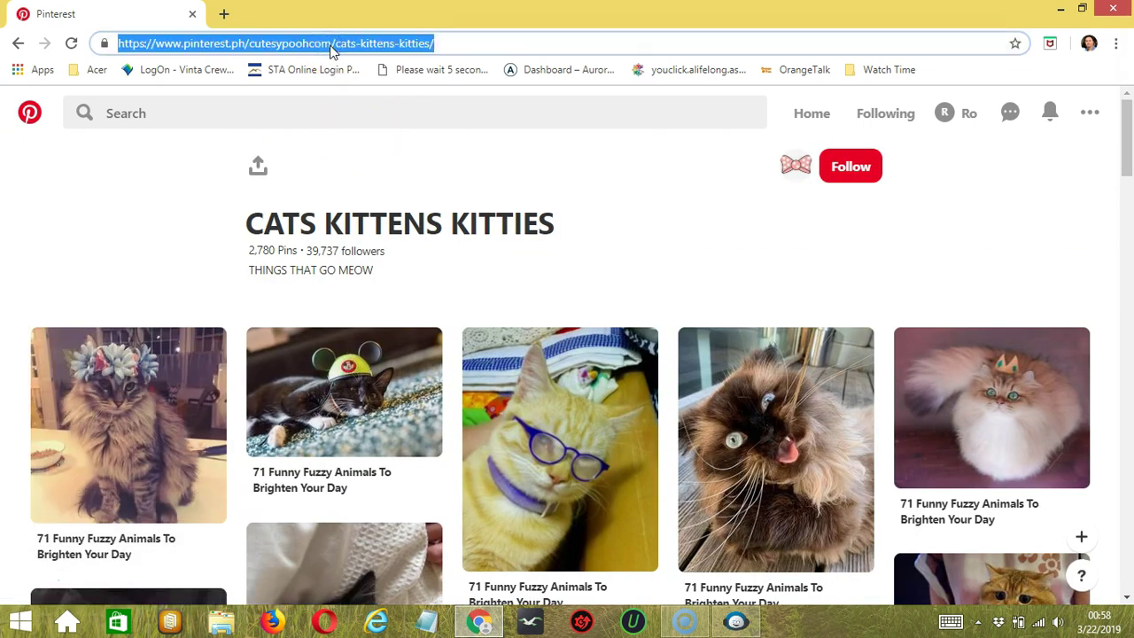
Step: Paste the board address as a Custom Board query and switch the query type to Custom Pin
left_click(713, 542)
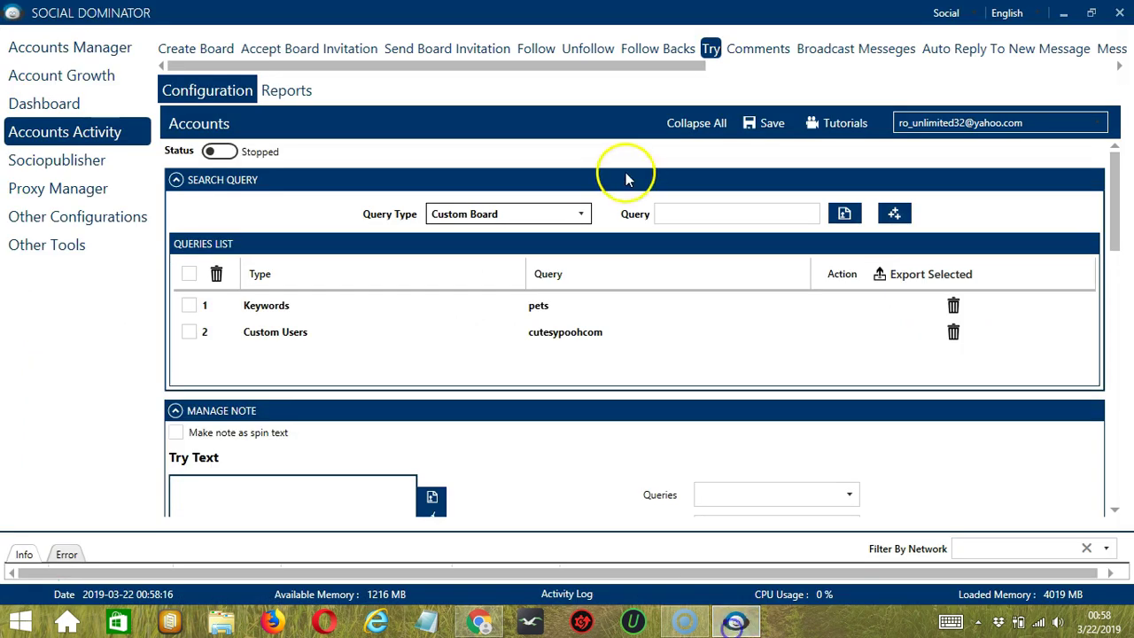
left_click(688, 213)
key("ctrl+v")
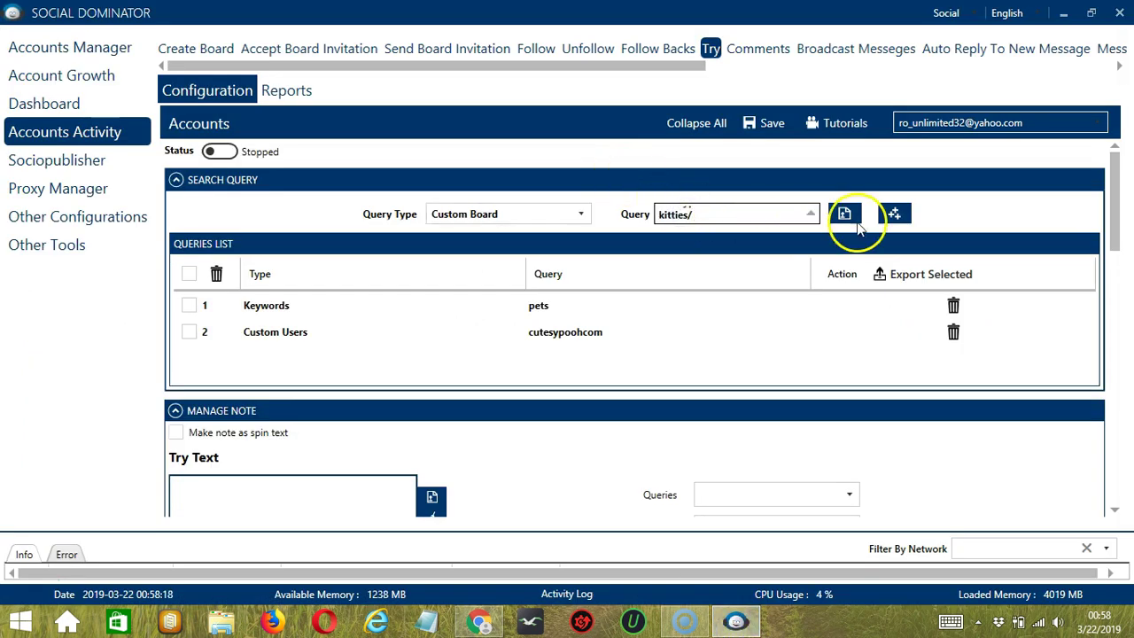
left_click(893, 215)
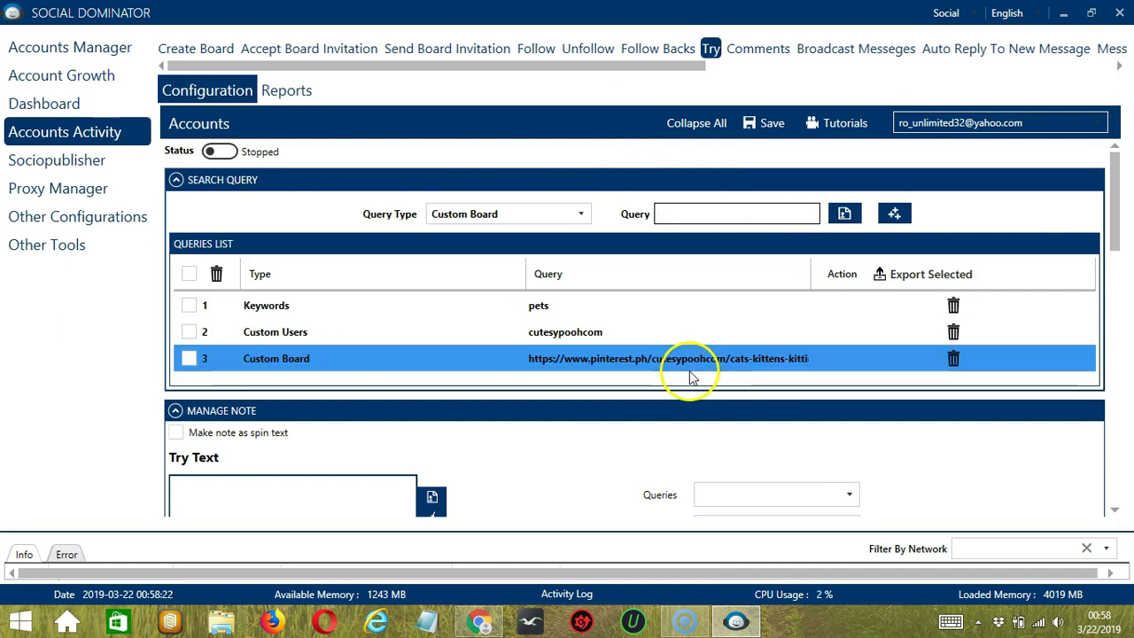
left_click(580, 213)
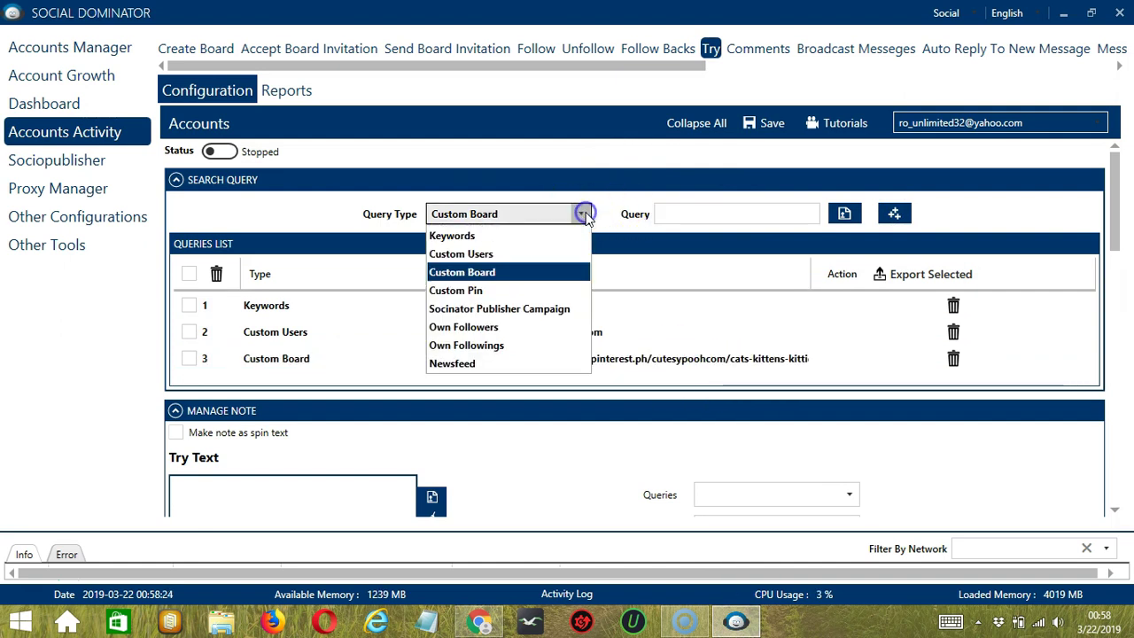
left_click(501, 290)
Step: Open the husky pin '71 Funny Fuzzy Animals To Brighten Your Day' and copy its address
left_click(479, 622)
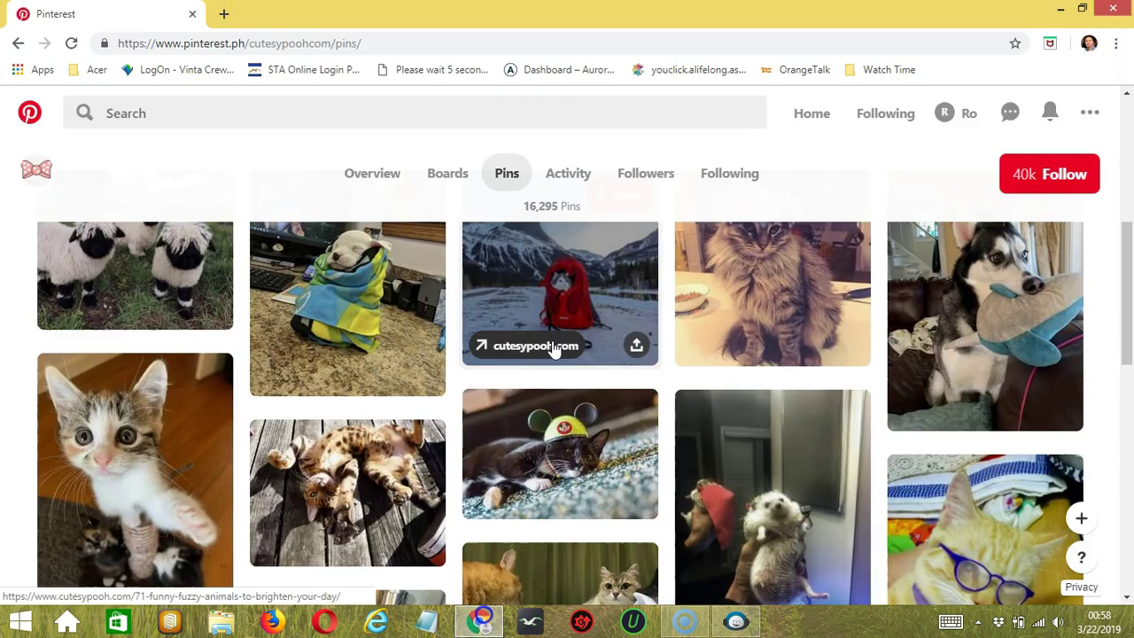
scroll(479, 359, "up", 2)
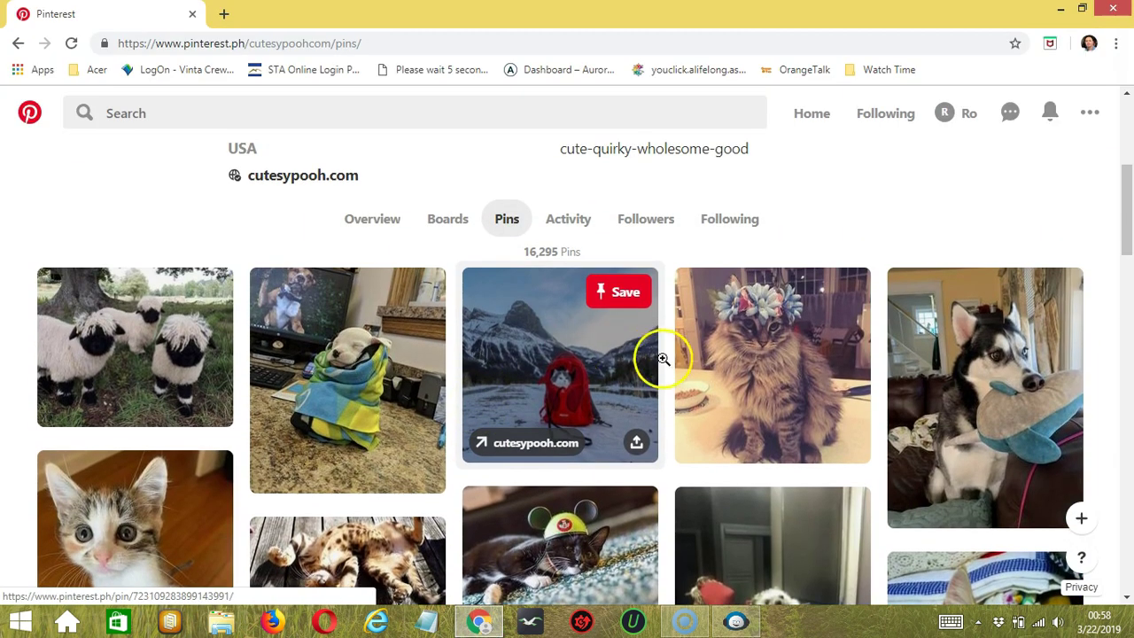
left_click(959, 372)
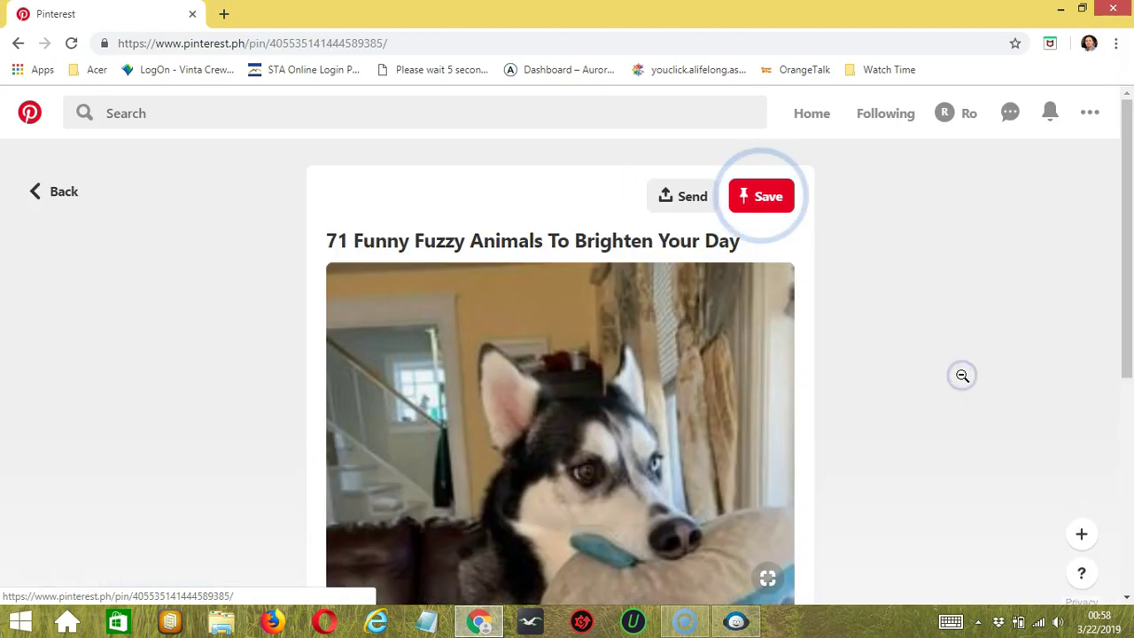
left_click(417, 45)
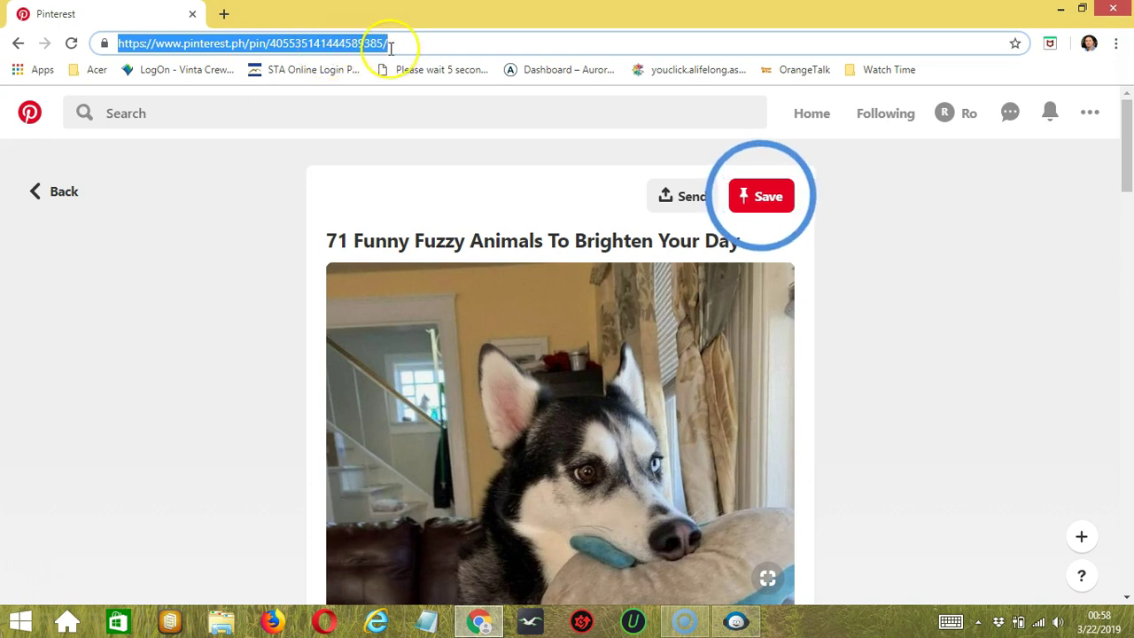
key("ctrl+c")
Step: Paste the husky pin's address as a fourth, Custom Pin query in the list
key("alt+Tab")
left_click(696, 213)
key("ctrl+v")
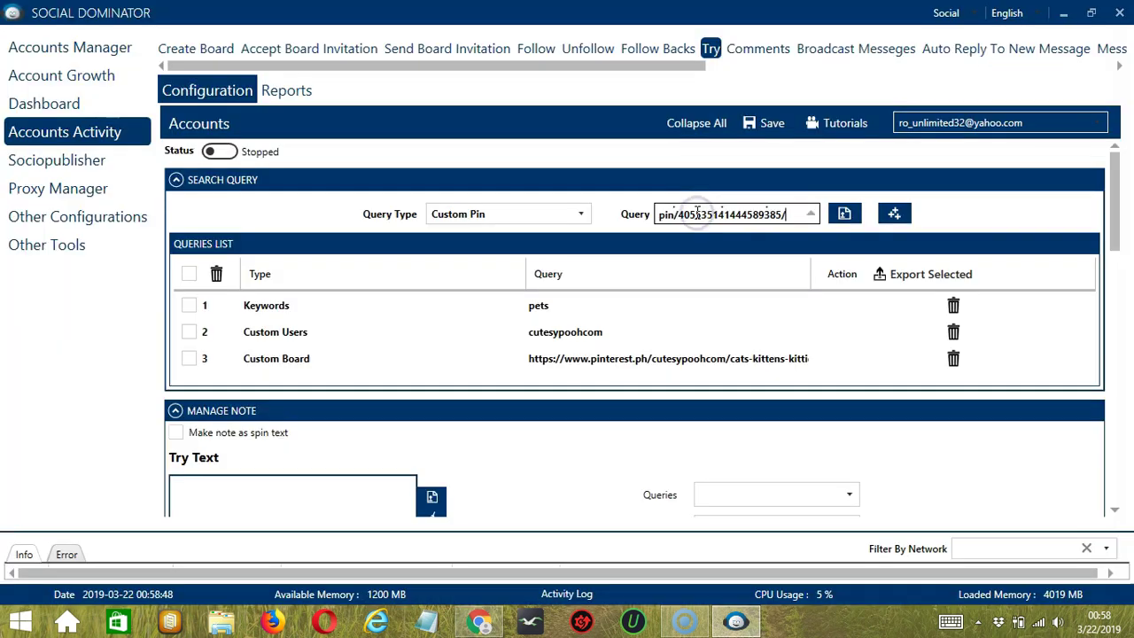
left_click(894, 213)
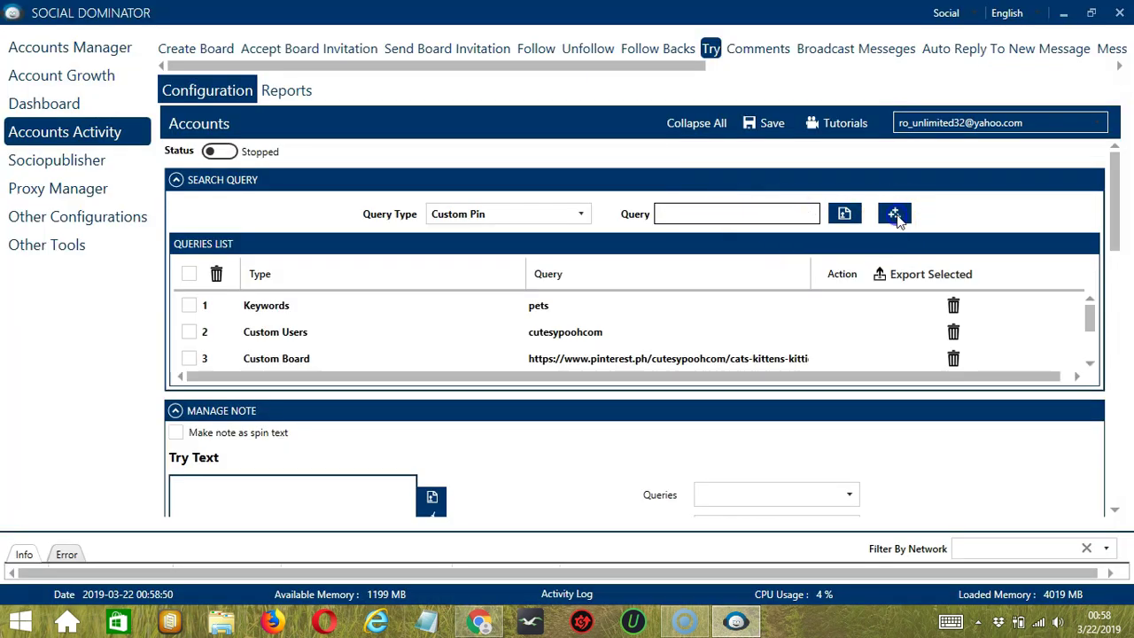
Step: Select the Custom Board query and set the query type to Socinator Publisher Campaign
left_click(815, 356)
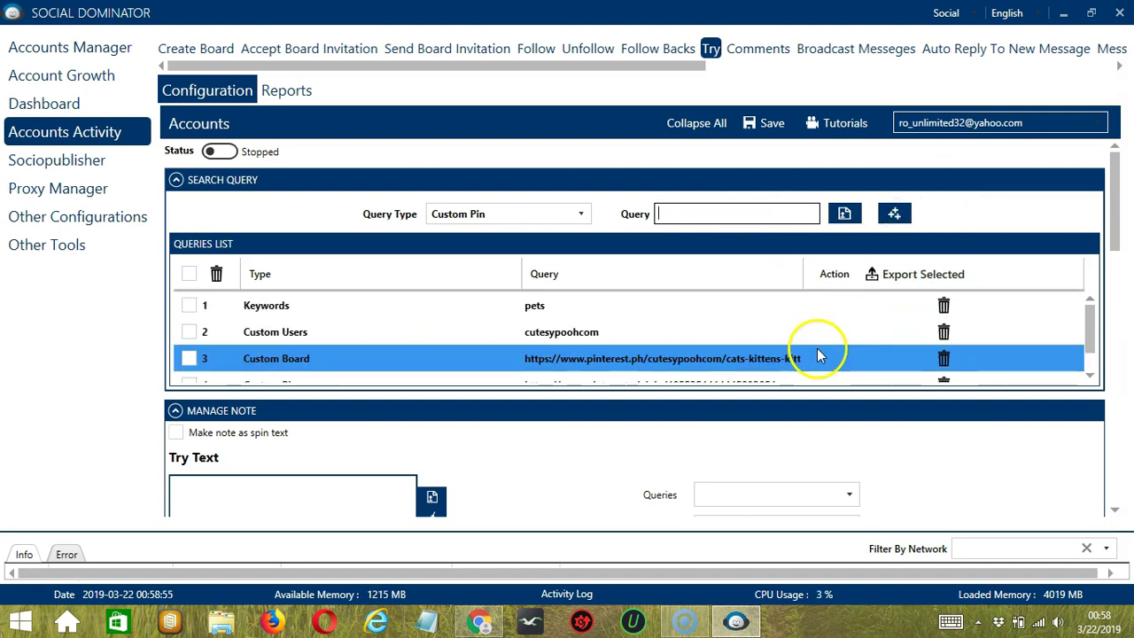
left_click(582, 213)
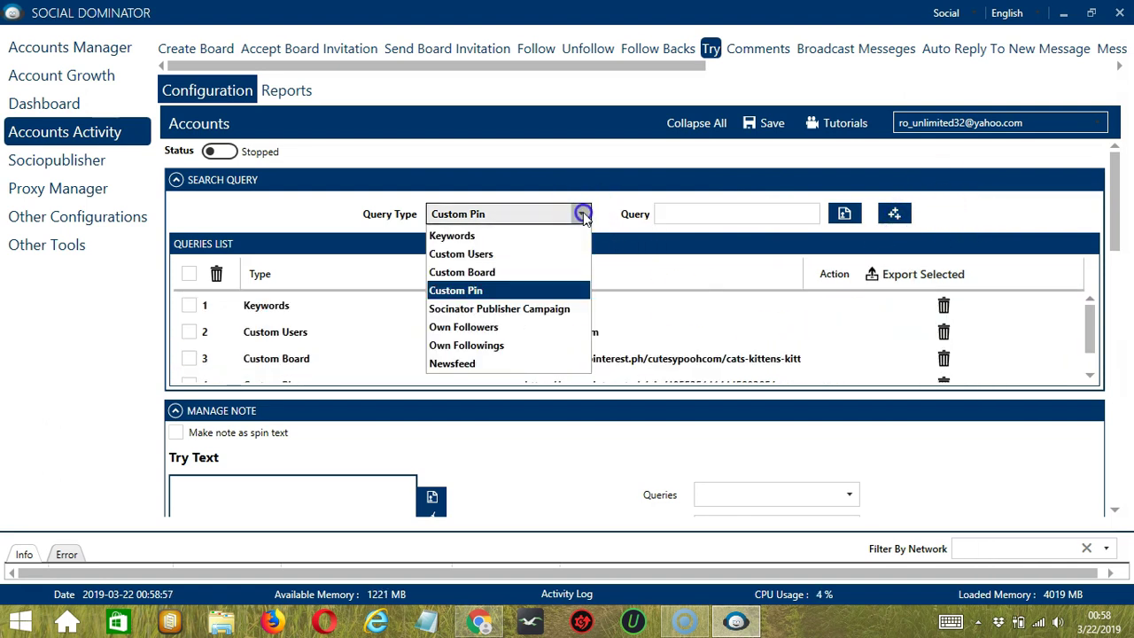
left_click(536, 308)
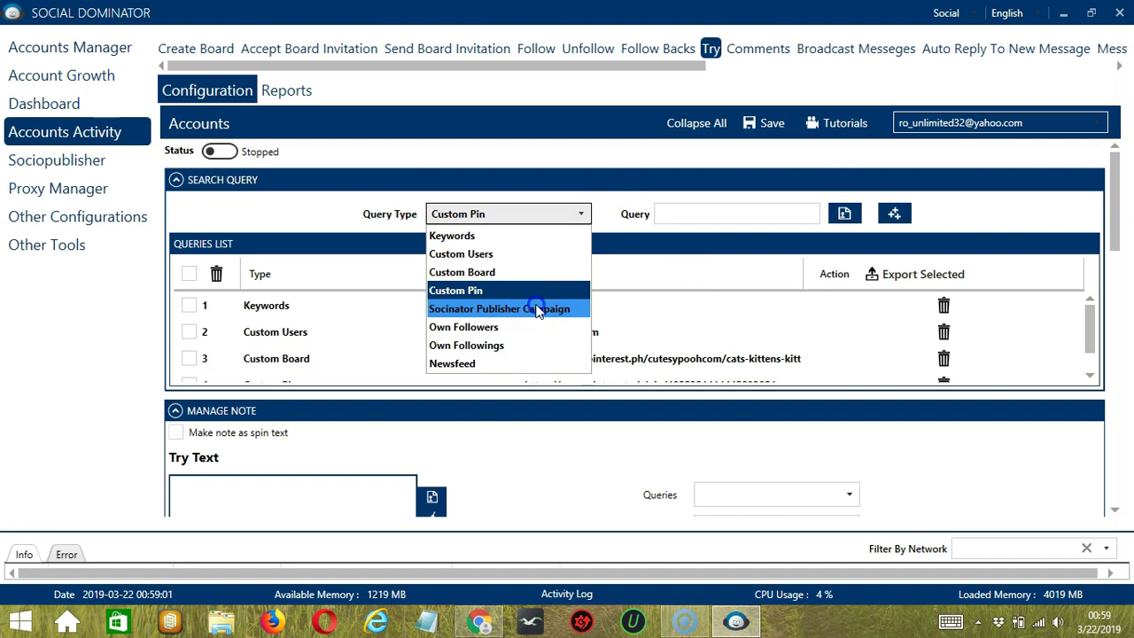
left_click(600, 214)
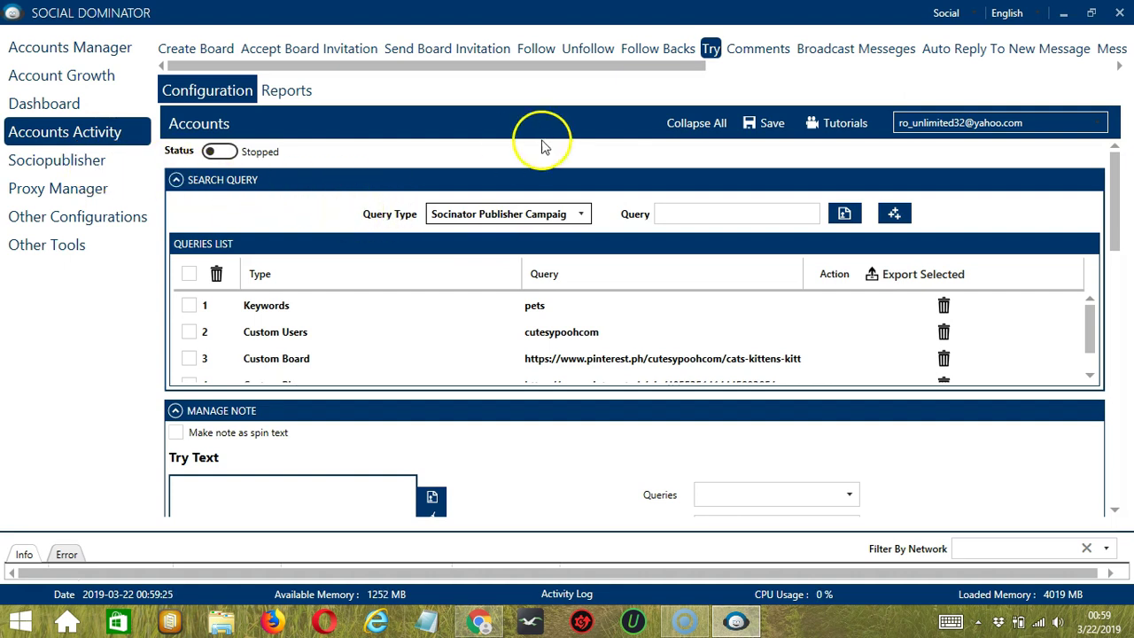
left_click(721, 218)
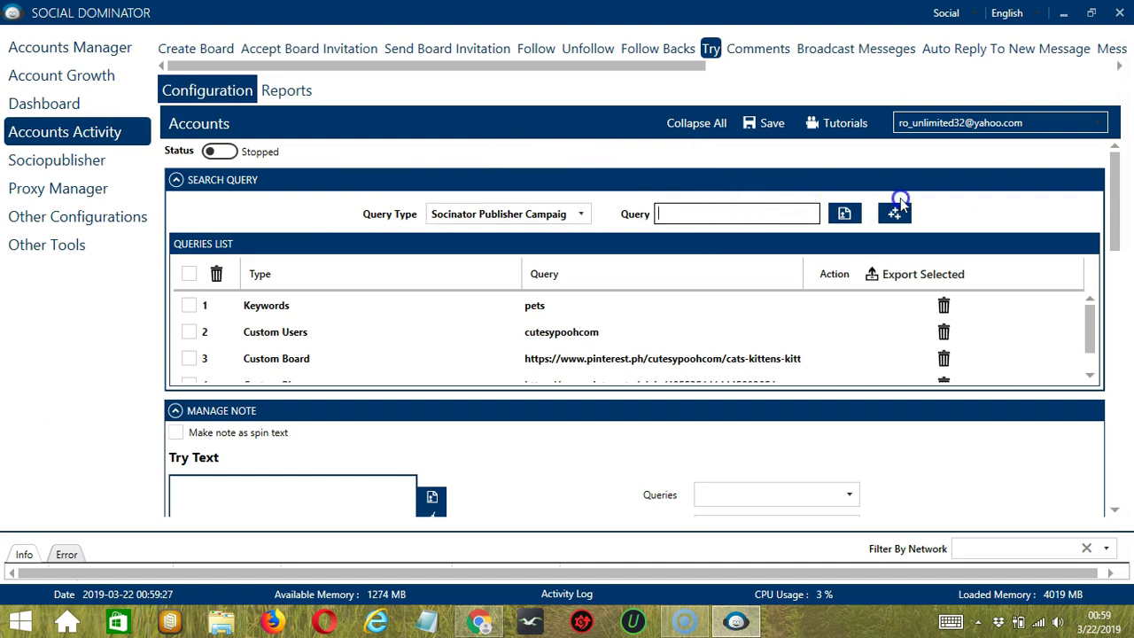
Step: Cycle the query type through Own Followers and Own Followings, ending on Newsfeed
left_click(581, 213)
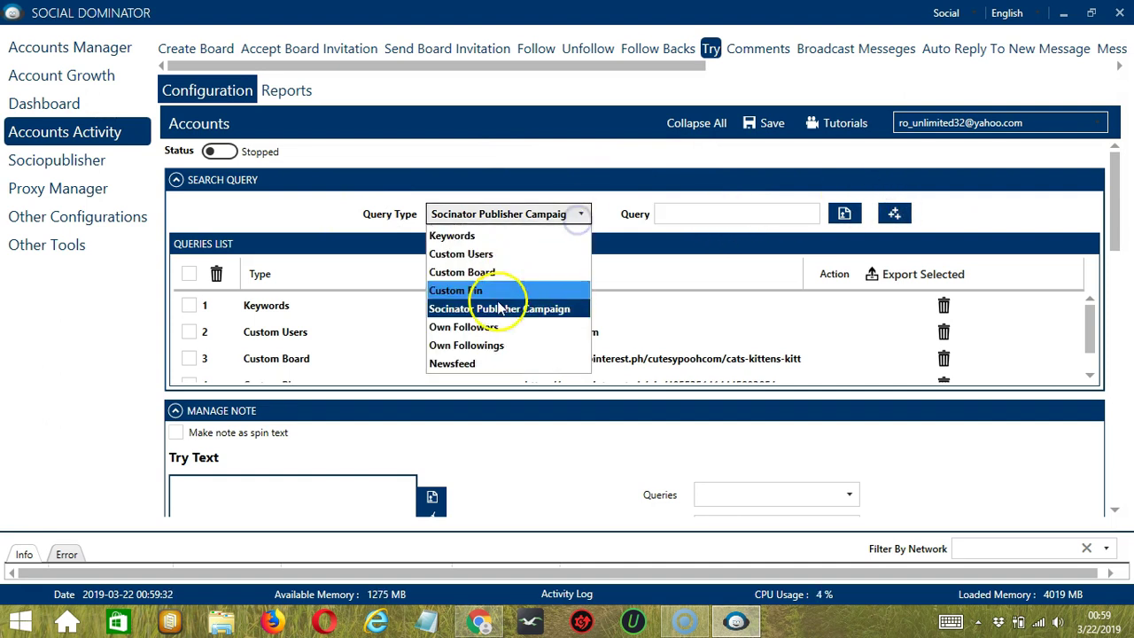
left_click(498, 329)
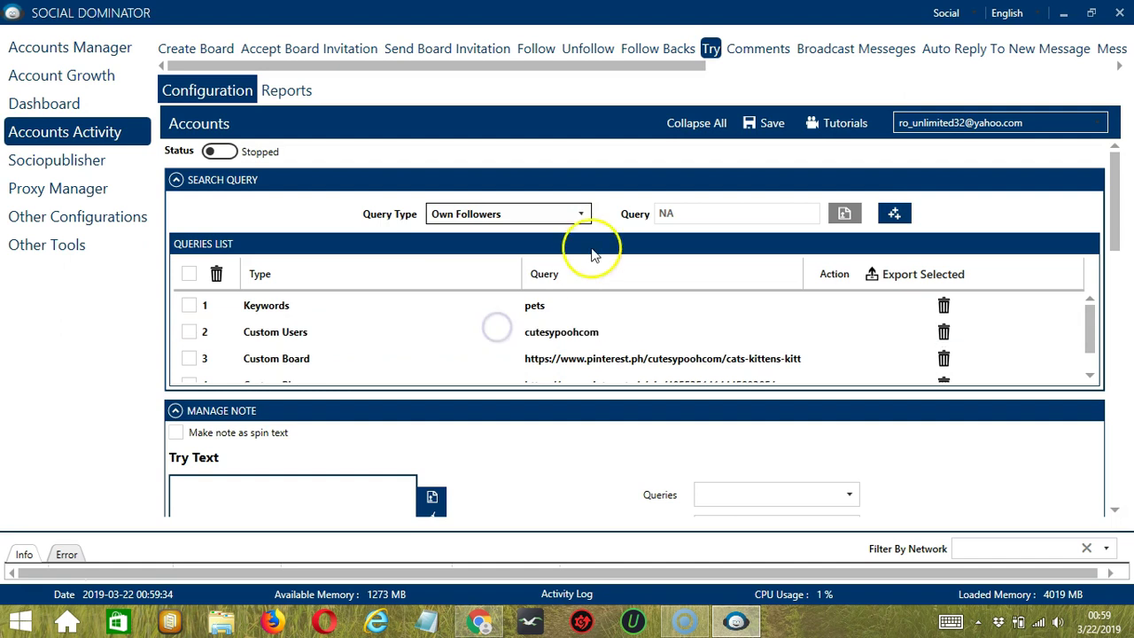
left_click(581, 214)
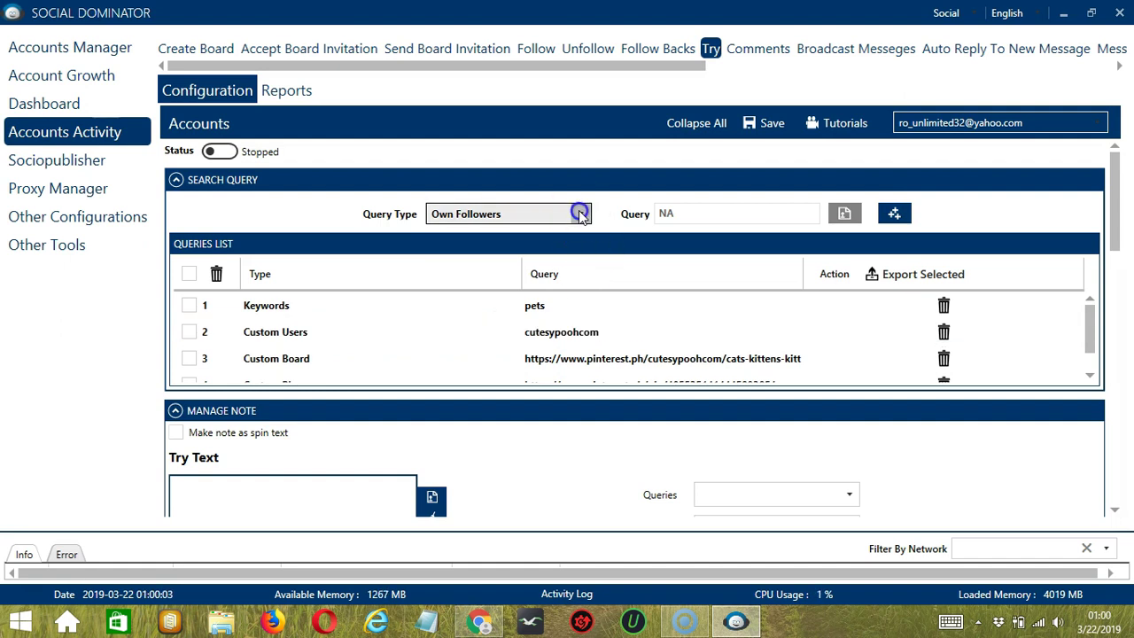
left_click(579, 213)
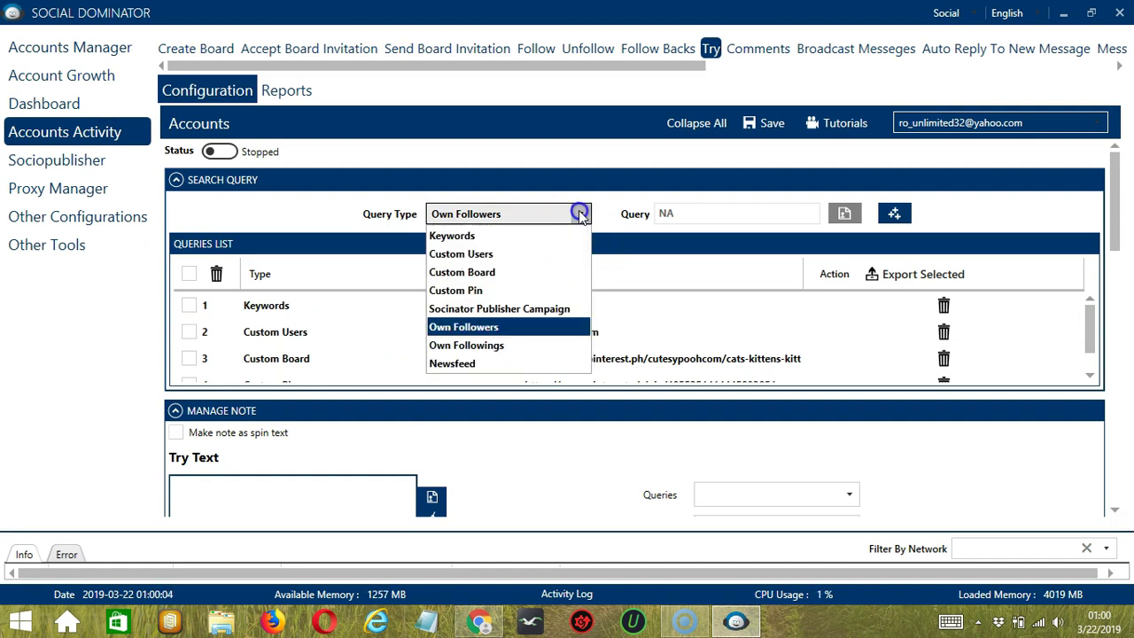
left_click(521, 345)
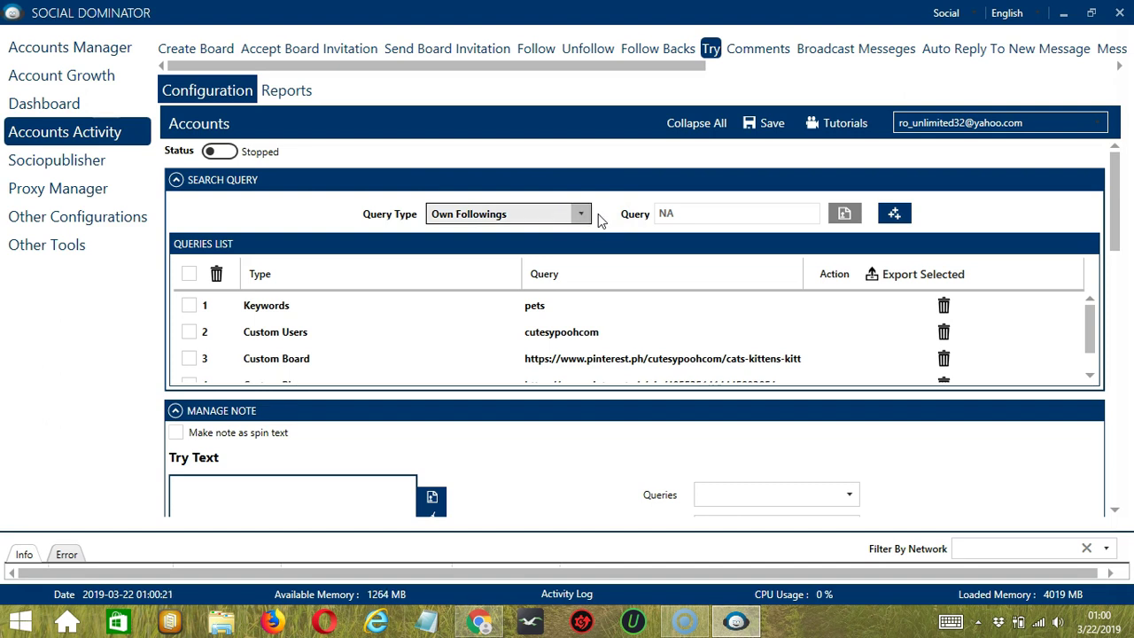
left_click(578, 214)
left_click(492, 361)
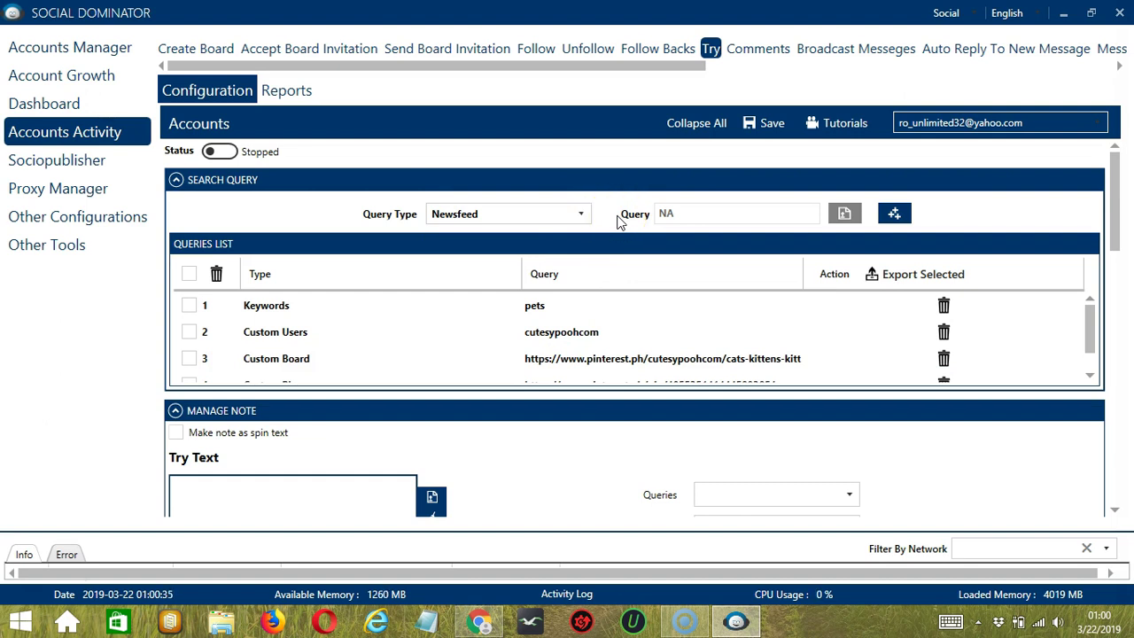
Step: Delete the Keywords 'pets' row using its trash icon in the Action column
left_click_drag(759, 379, 618, 312)
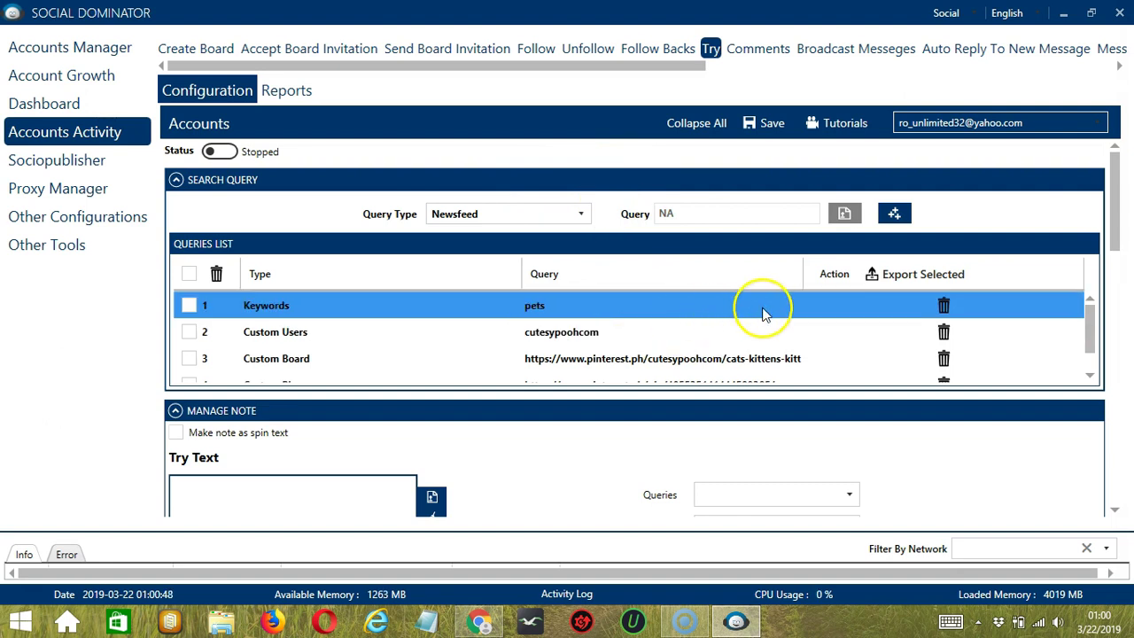
left_click(944, 306)
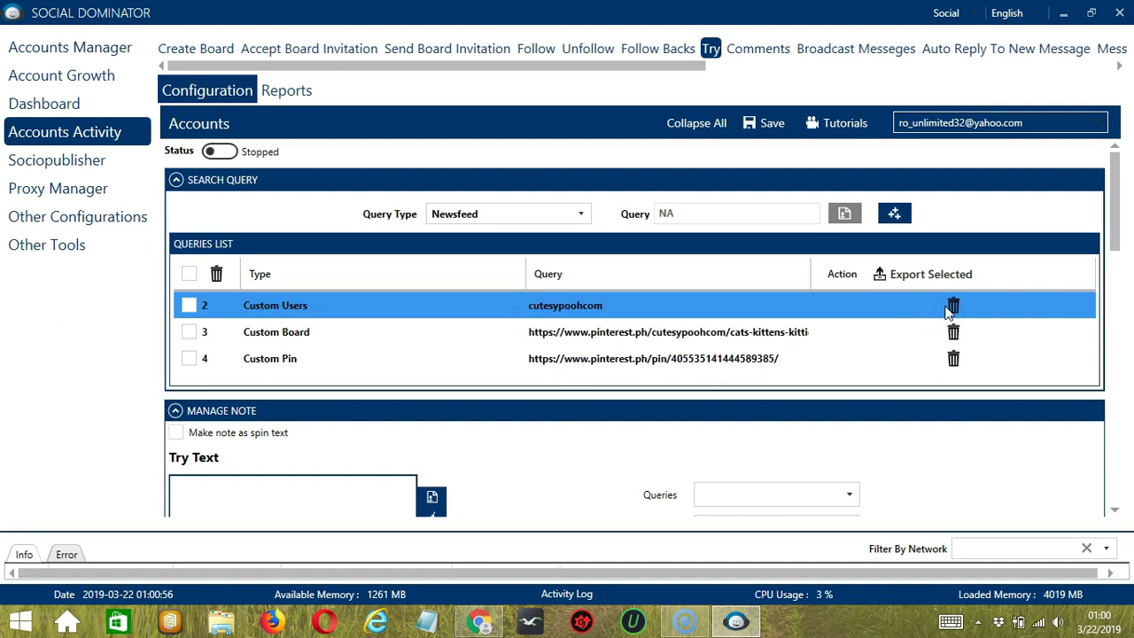
scroll(430, 254, "down", 3)
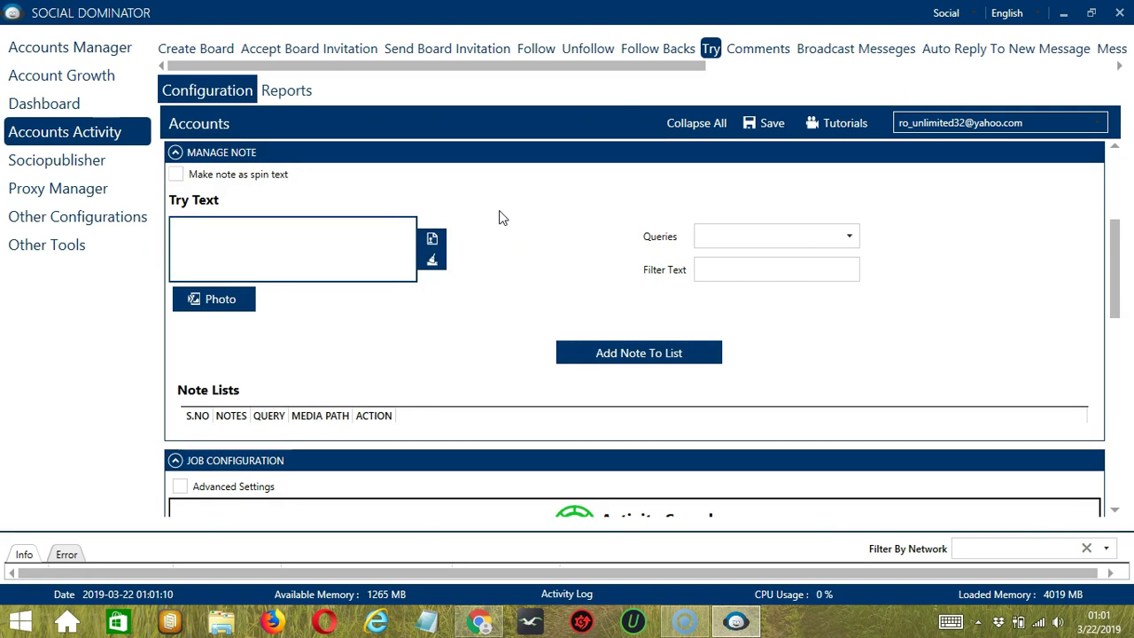
Step: Enter 'pets' as the Try Text note, trying Clear All and the file import before cancelling
left_click(361, 344)
left_click(269, 247)
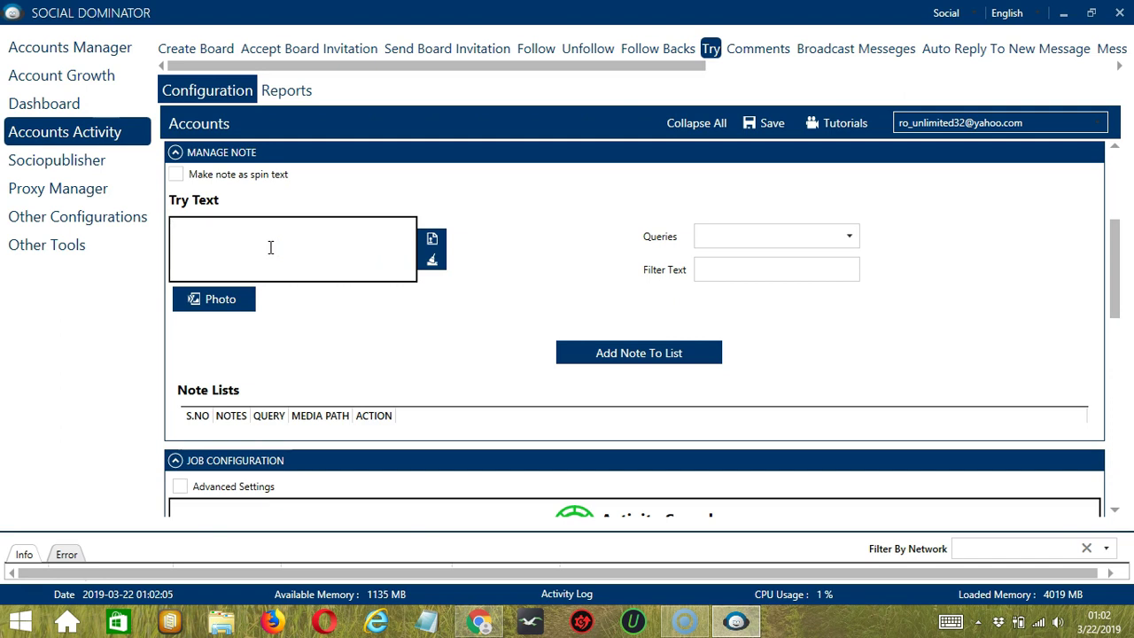
type("pets")
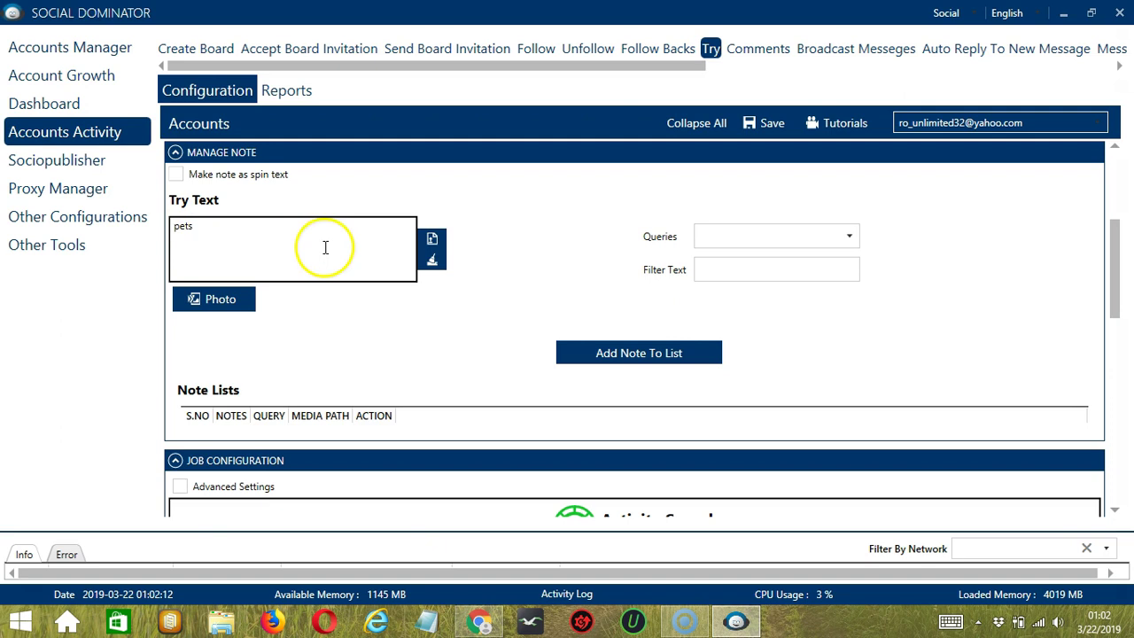
left_click(434, 266)
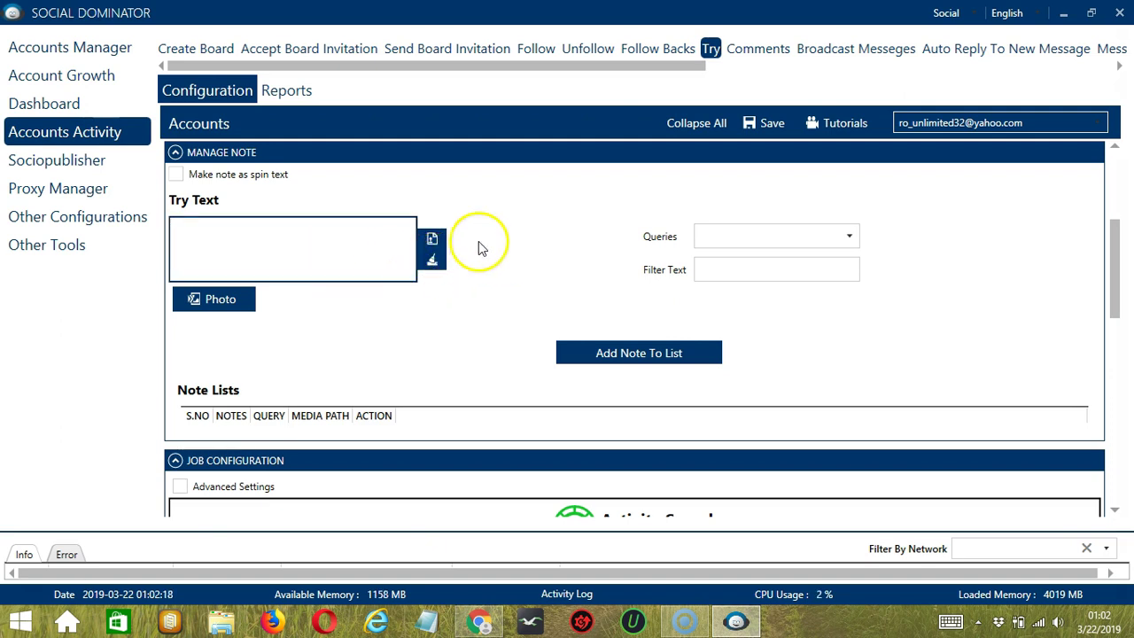
left_click(433, 241)
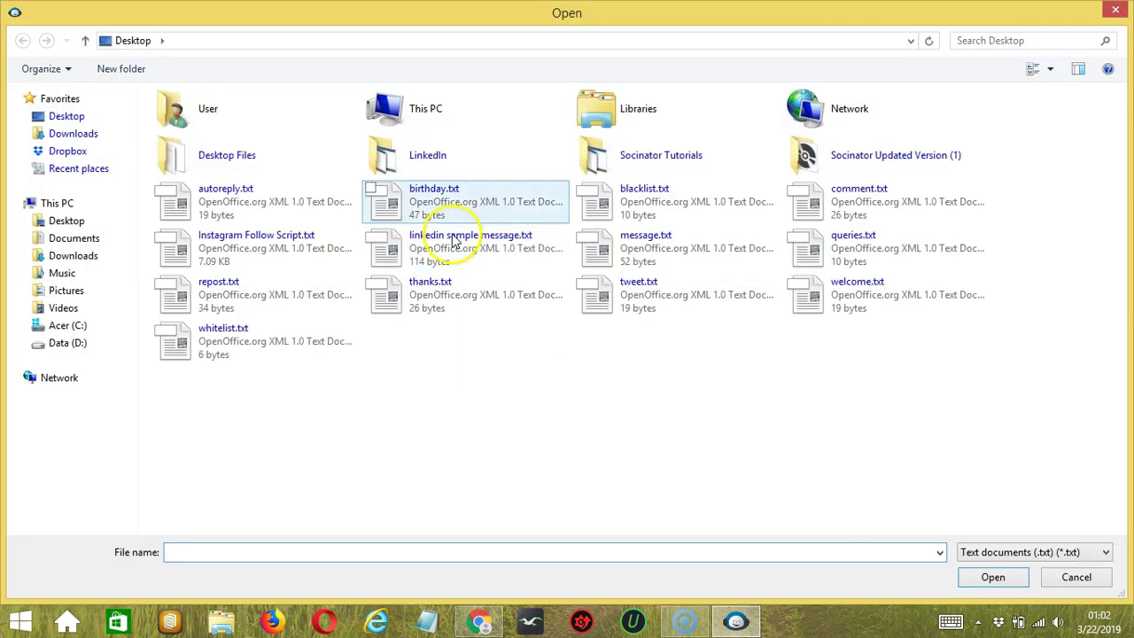
left_click(1063, 576)
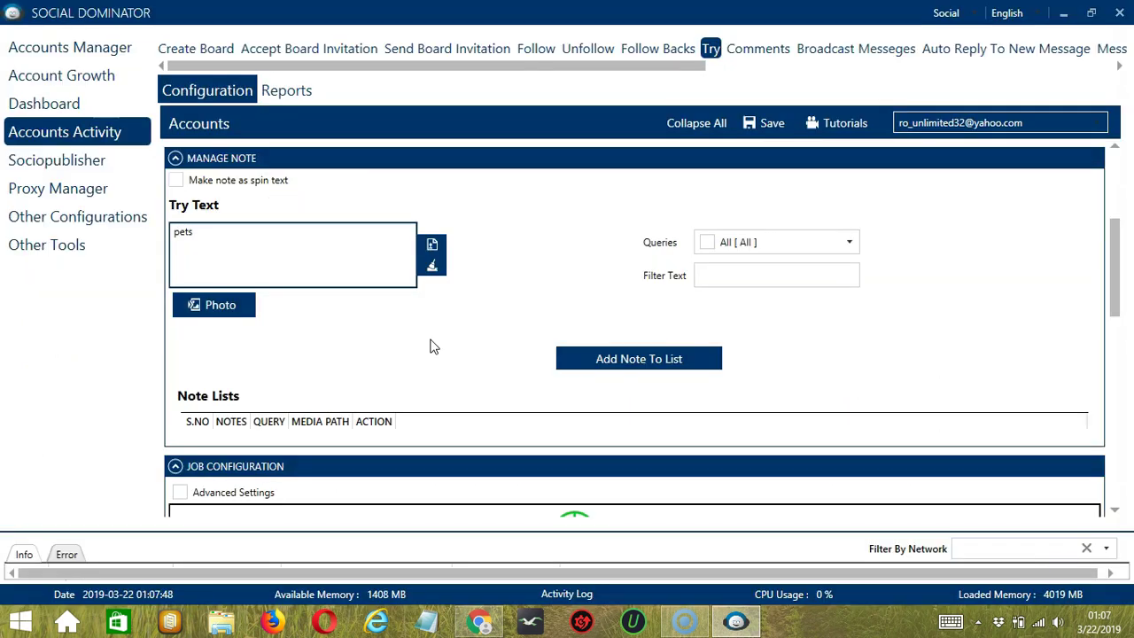
Step: Attach puppies.jpg from the Desktop as the pets note's photo
left_click(242, 309)
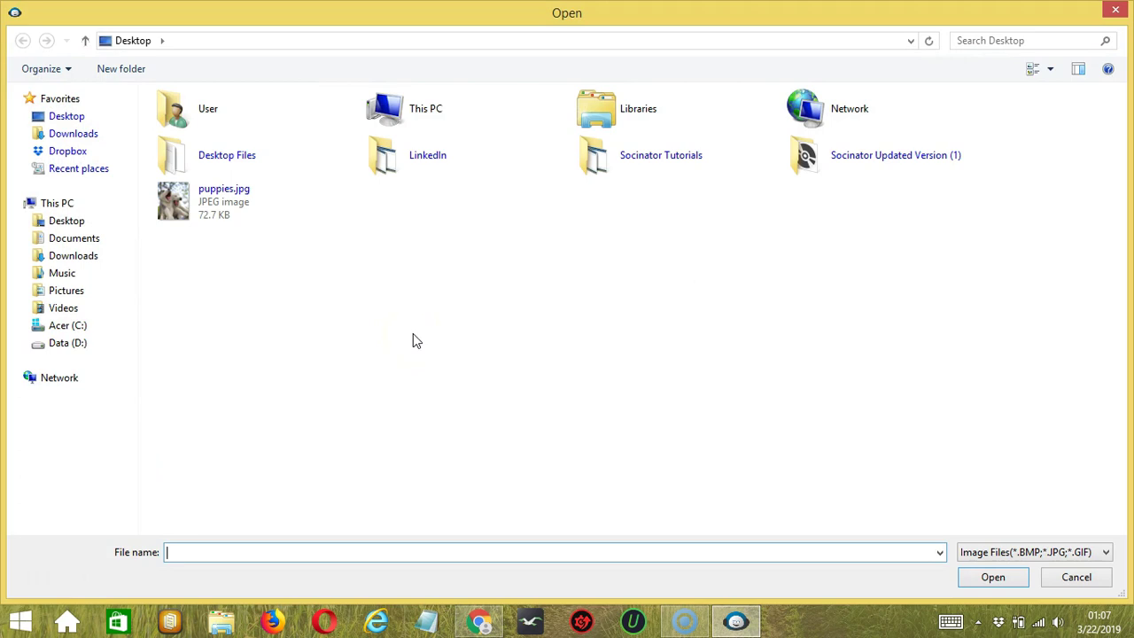
left_click(219, 216)
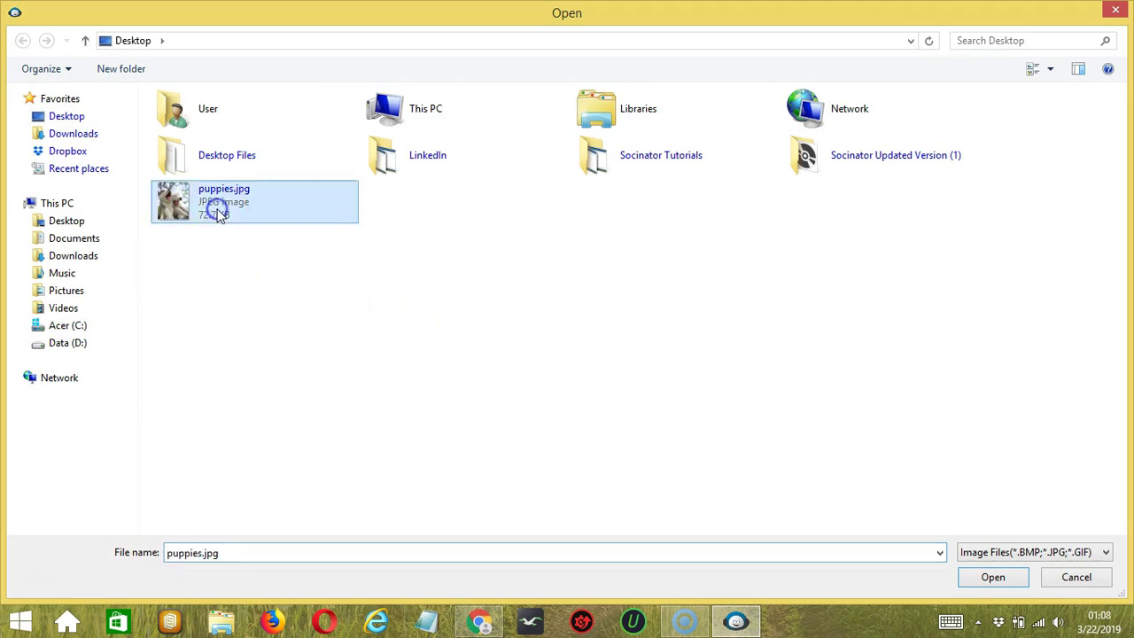
left_click(992, 576)
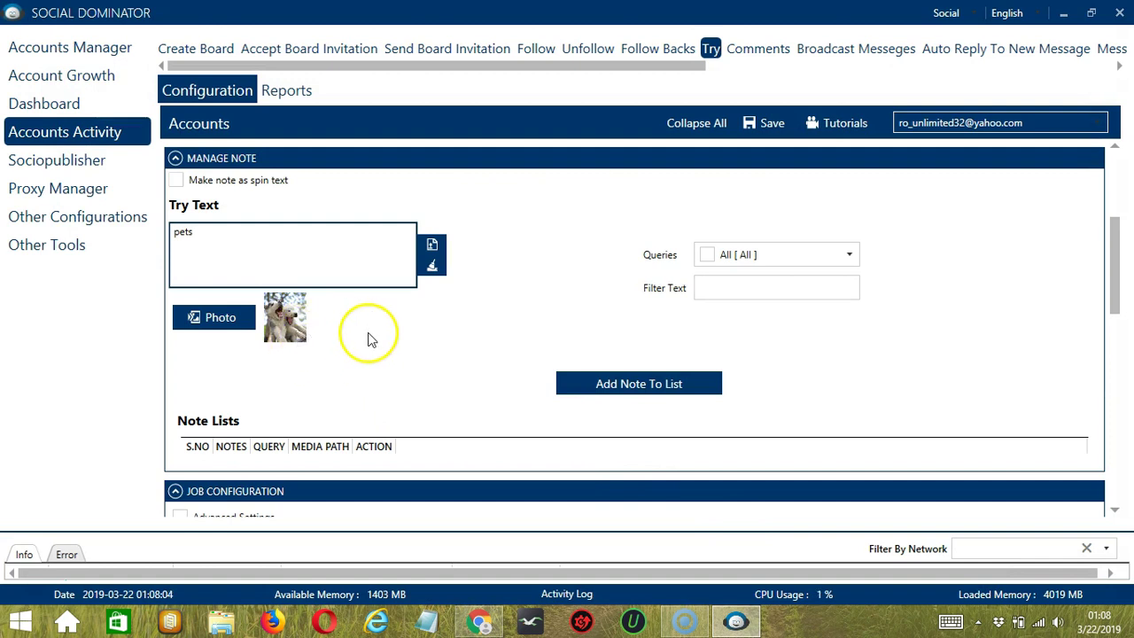
left_click(263, 240)
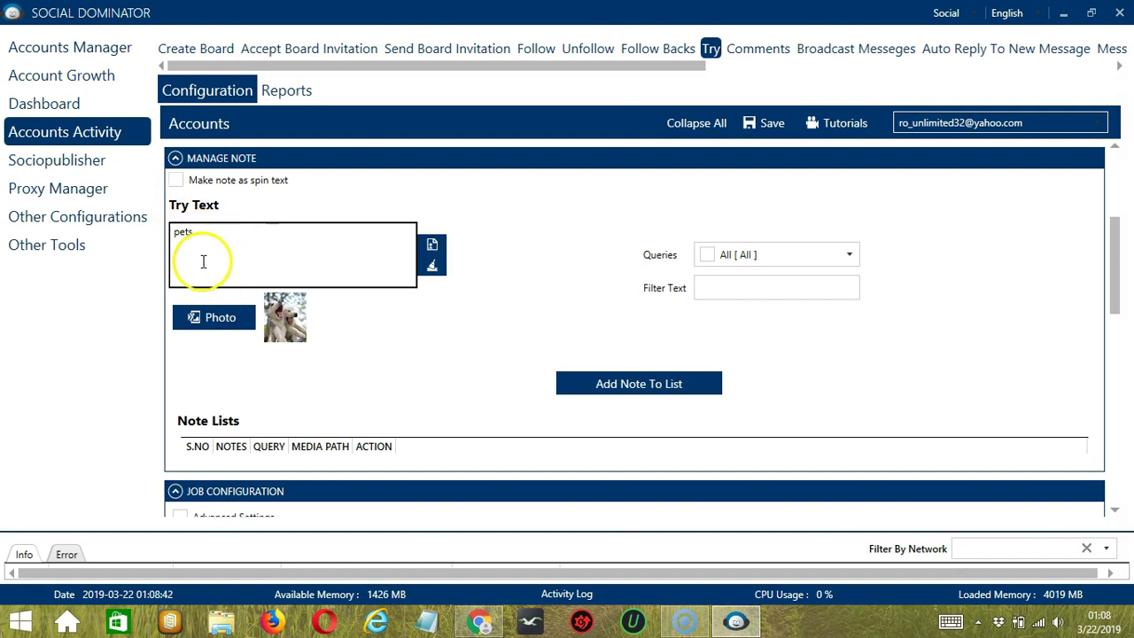
Step: Apply the pets note to all queries, Custom Board and Custom Pin
left_click(818, 256)
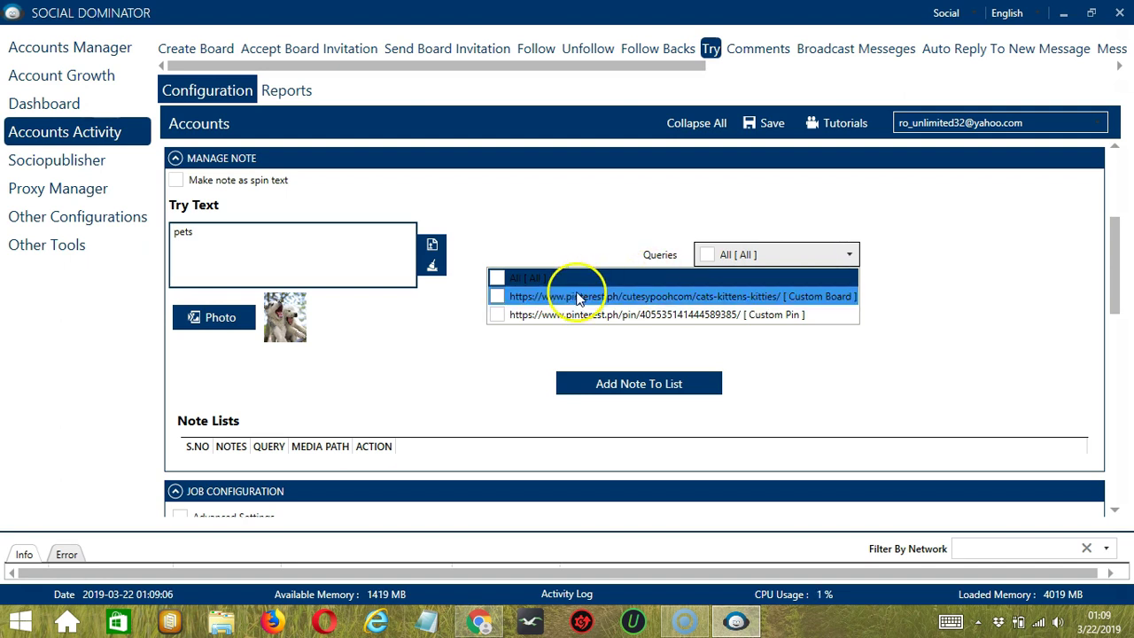
left_click(496, 278)
left_click(623, 238)
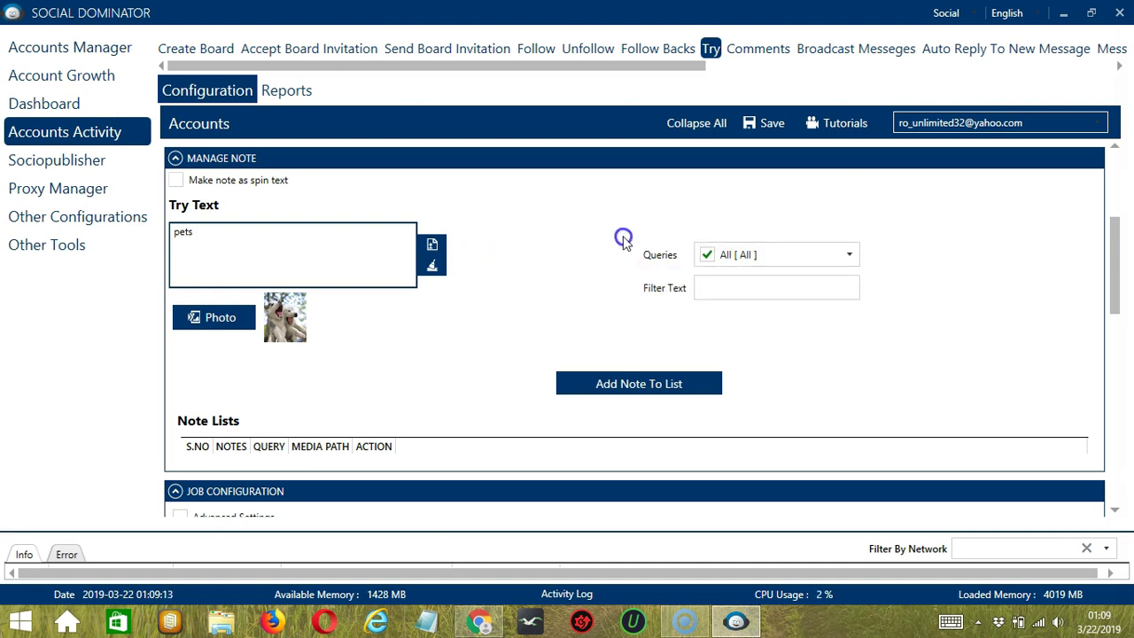
Step: Add the pets note with puppies.jpg to the note list and check its action options
left_click(742, 290)
left_click(732, 329)
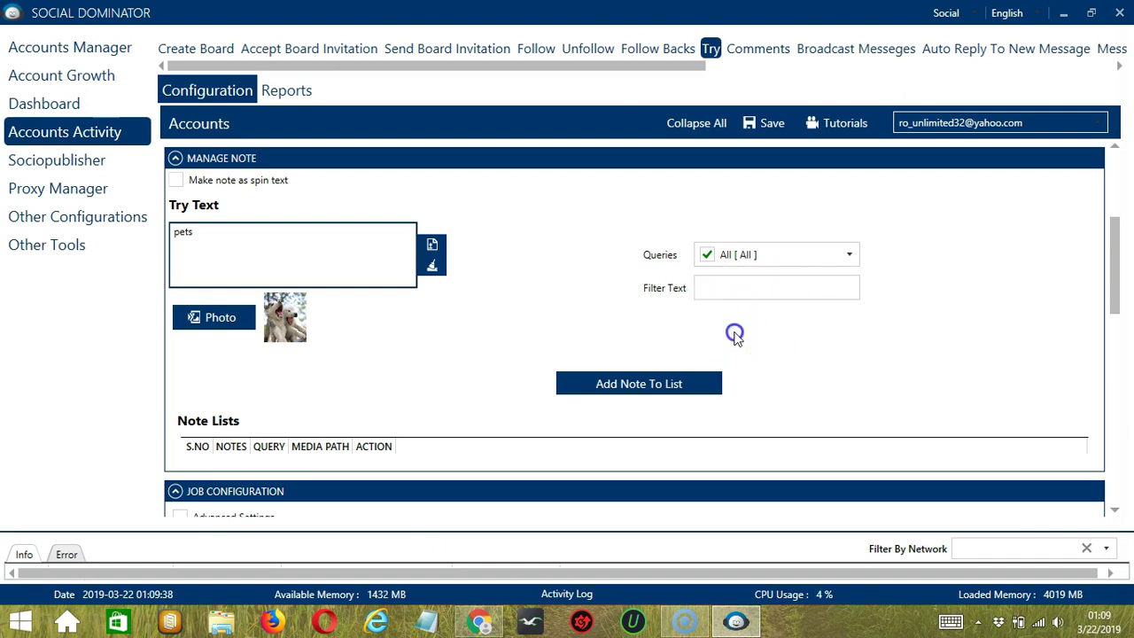
left_click(706, 391)
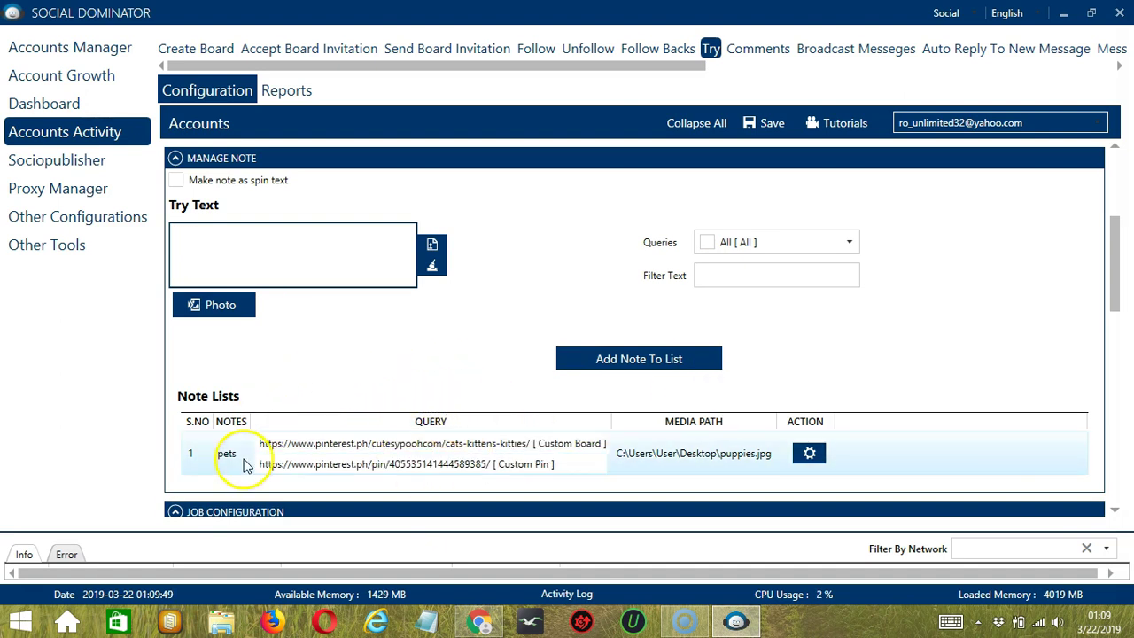
left_click(440, 447)
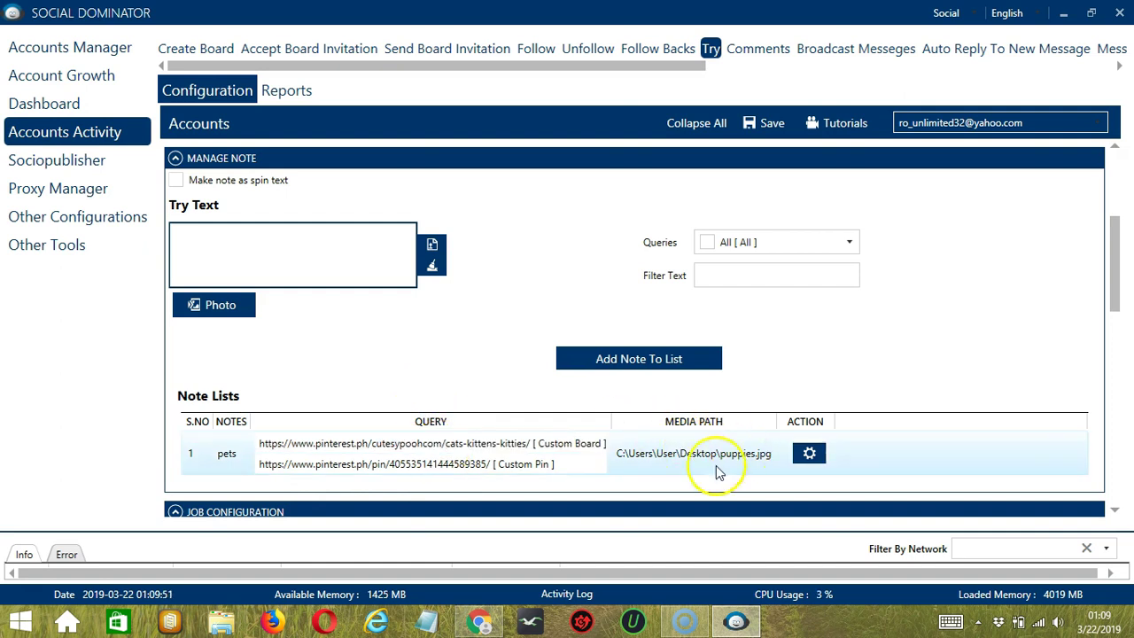
left_click(811, 455)
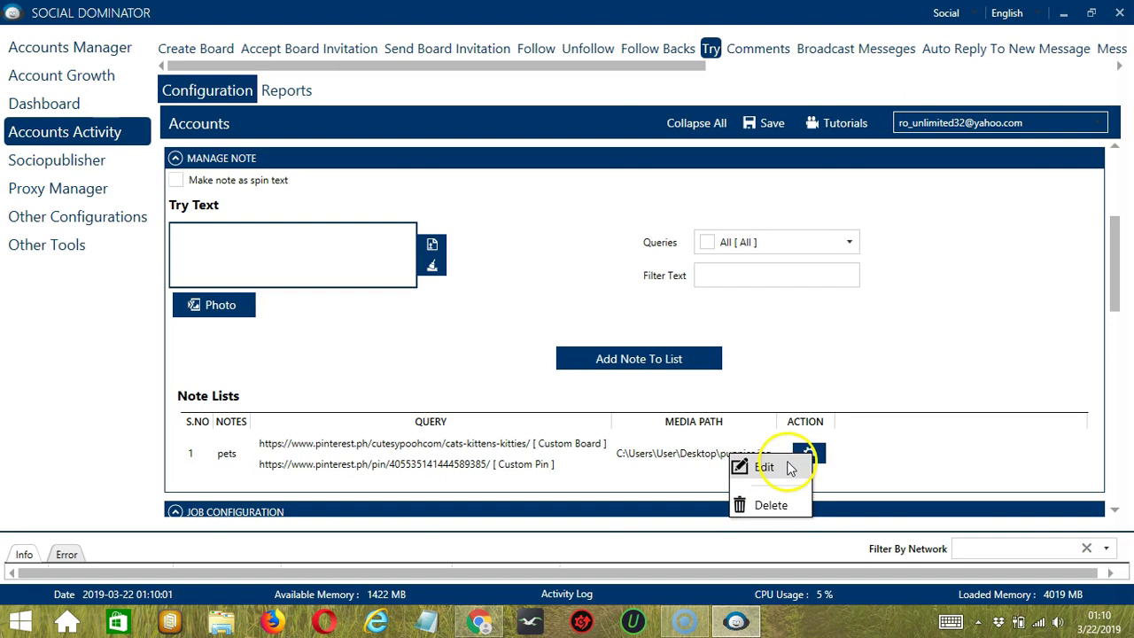
left_click(885, 387)
scroll(584, 292, "down", 8)
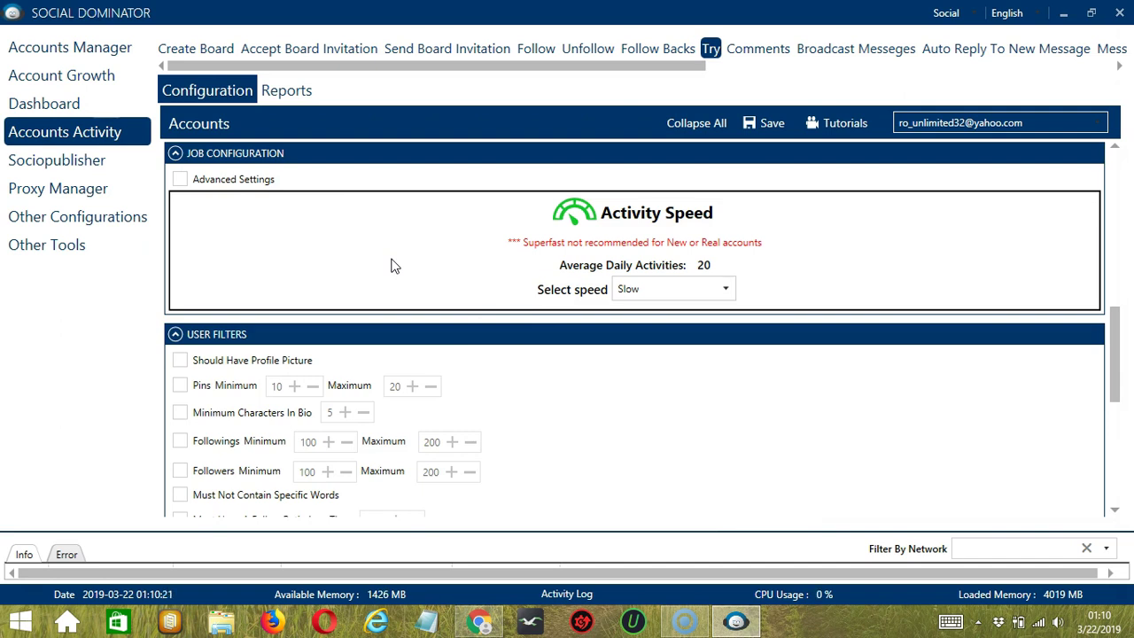
Step: Step the Select speed dropdown through Medium and Fast to Superfast, giving 333 daily activities
left_click(532, 268)
left_click(646, 289)
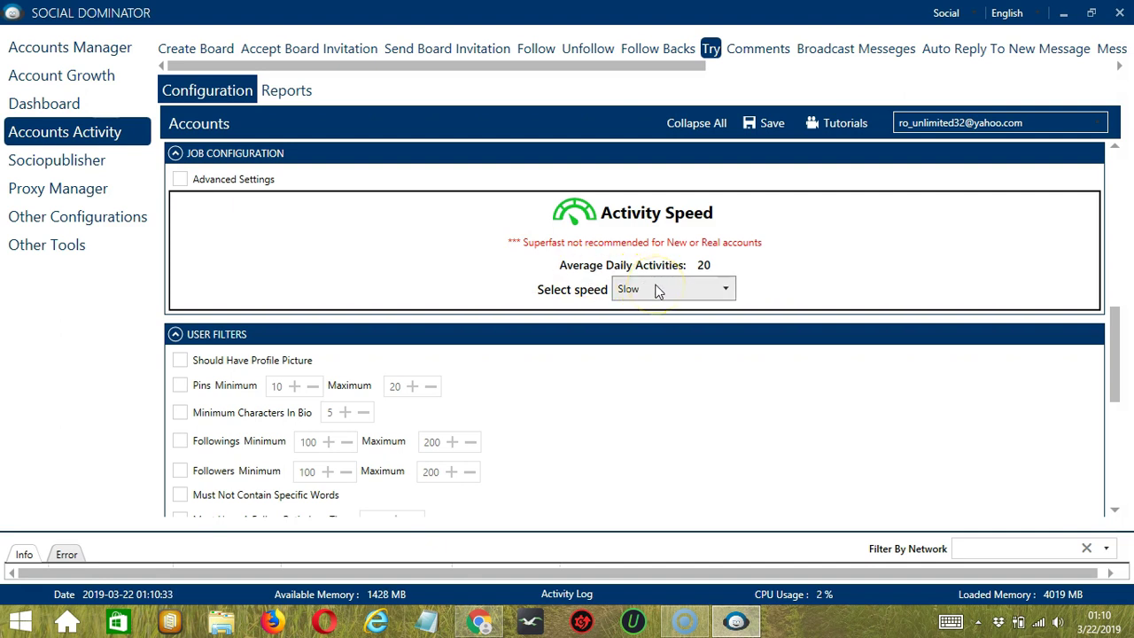
left_click(699, 292)
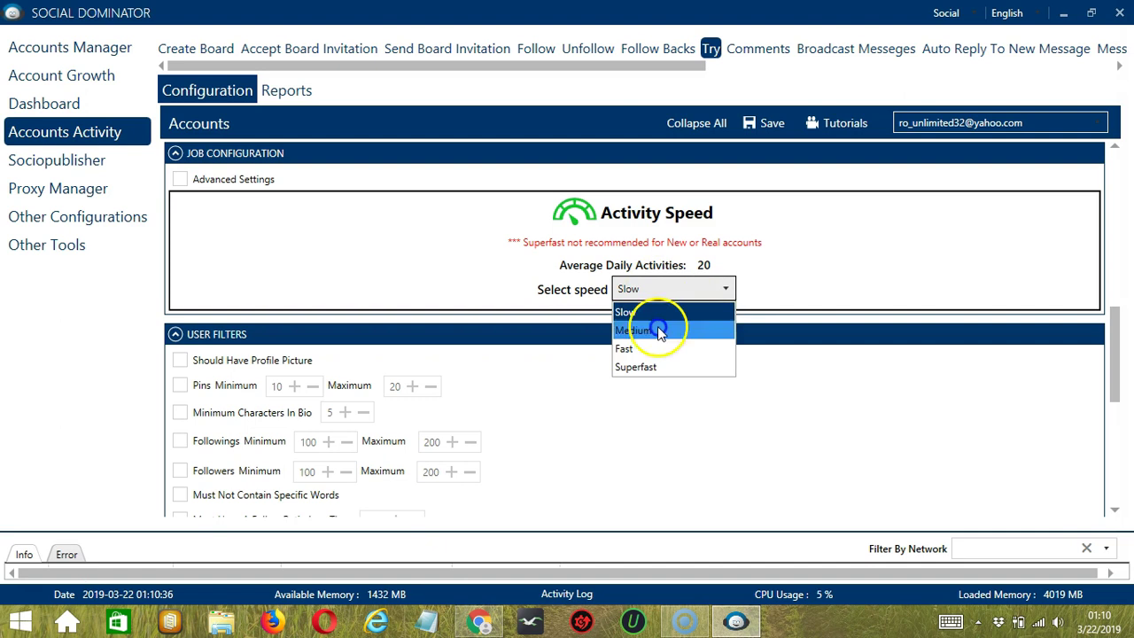
left_click(655, 324)
left_click(675, 295)
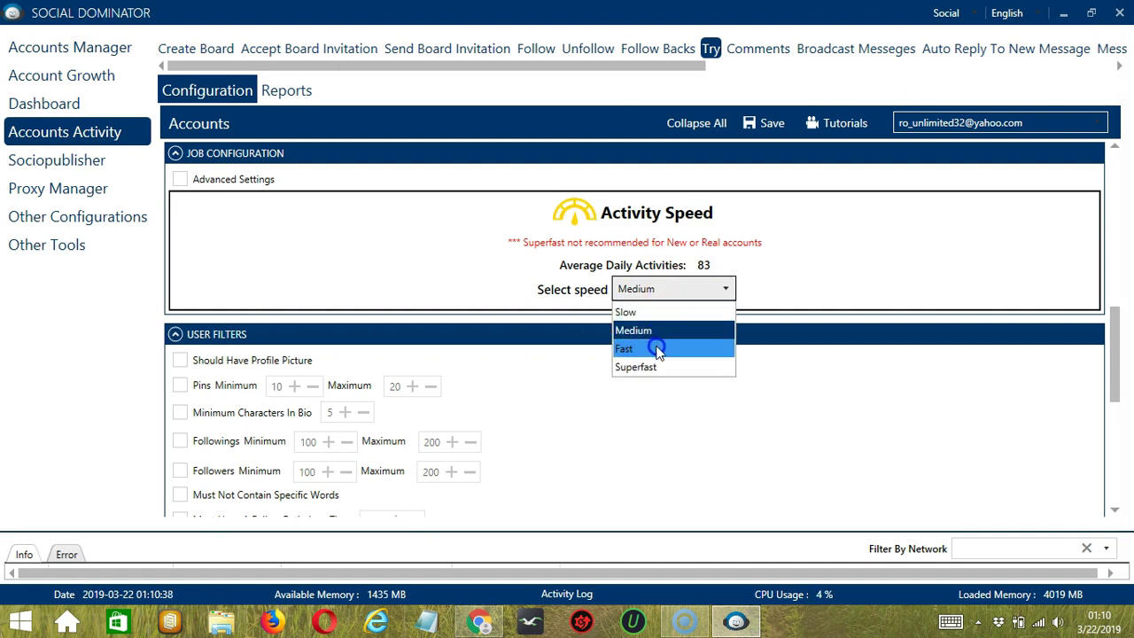
left_click(658, 344)
left_click(689, 294)
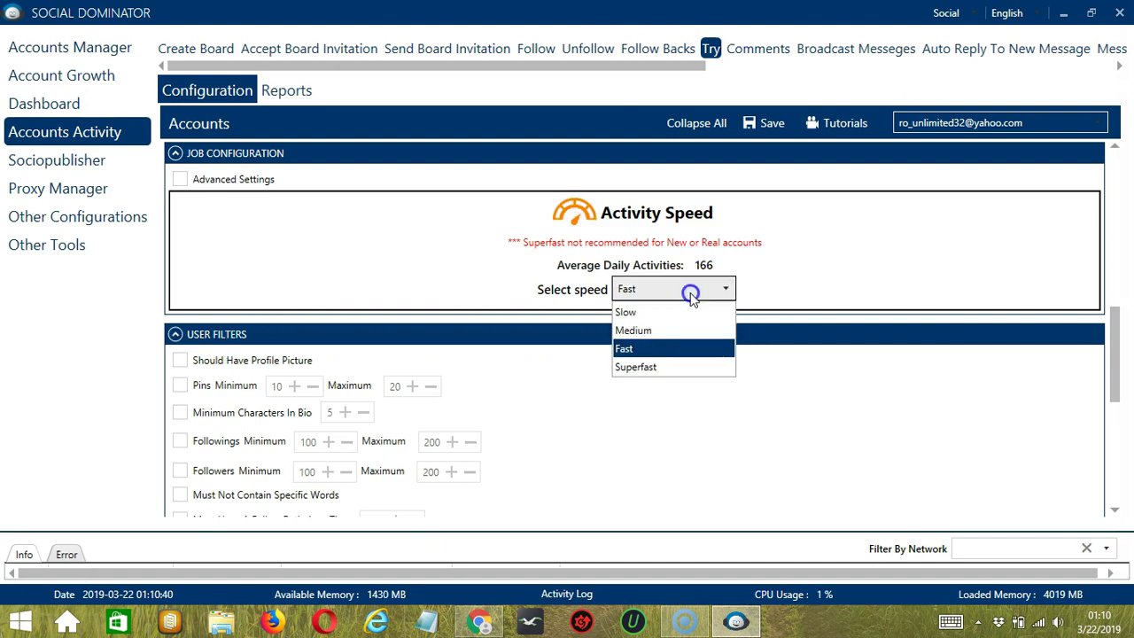
left_click(658, 367)
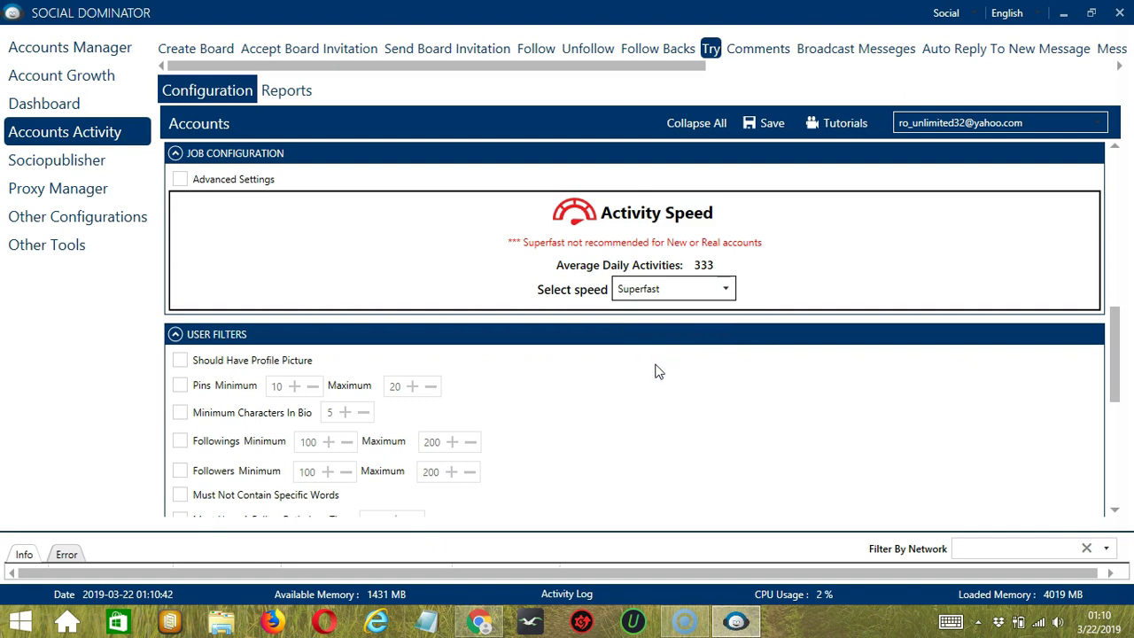
left_click(554, 295)
left_click(305, 233)
Step: Tick Advanced Settings, review the delay and tries values, and tick Increase Each Day With
left_click(180, 180)
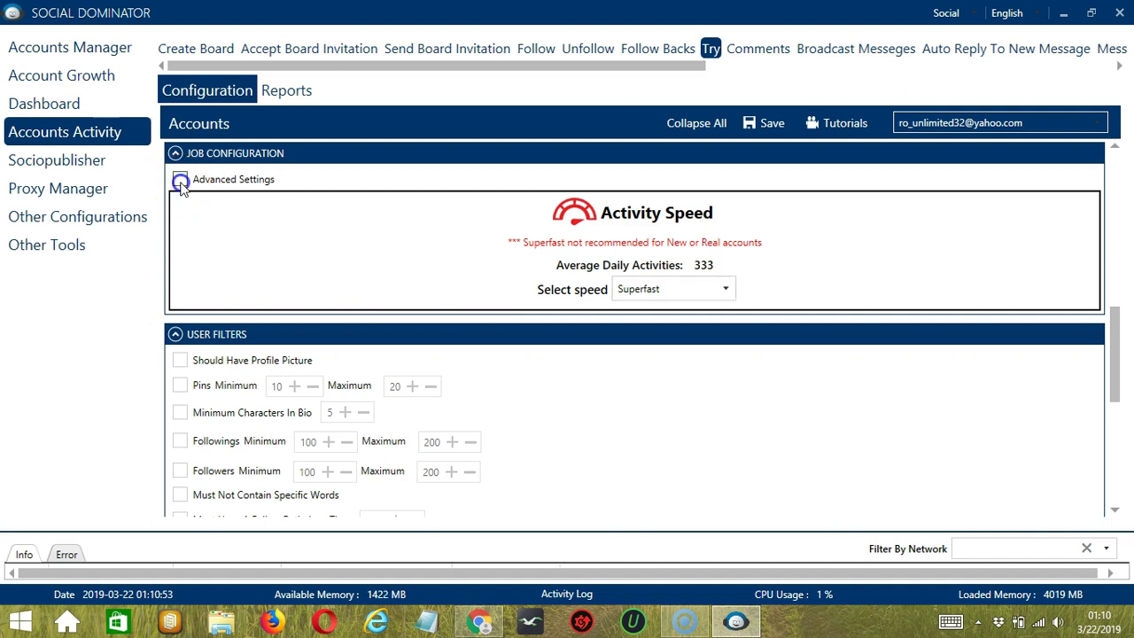
left_click(234, 229)
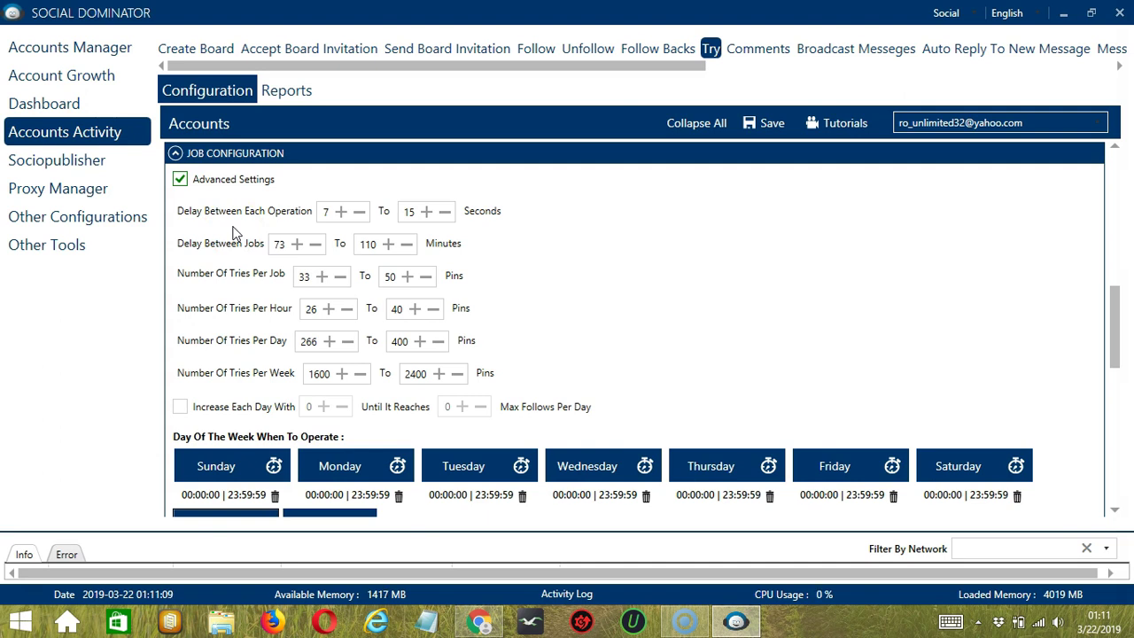
left_click(213, 241)
left_click(222, 257)
left_click(225, 258)
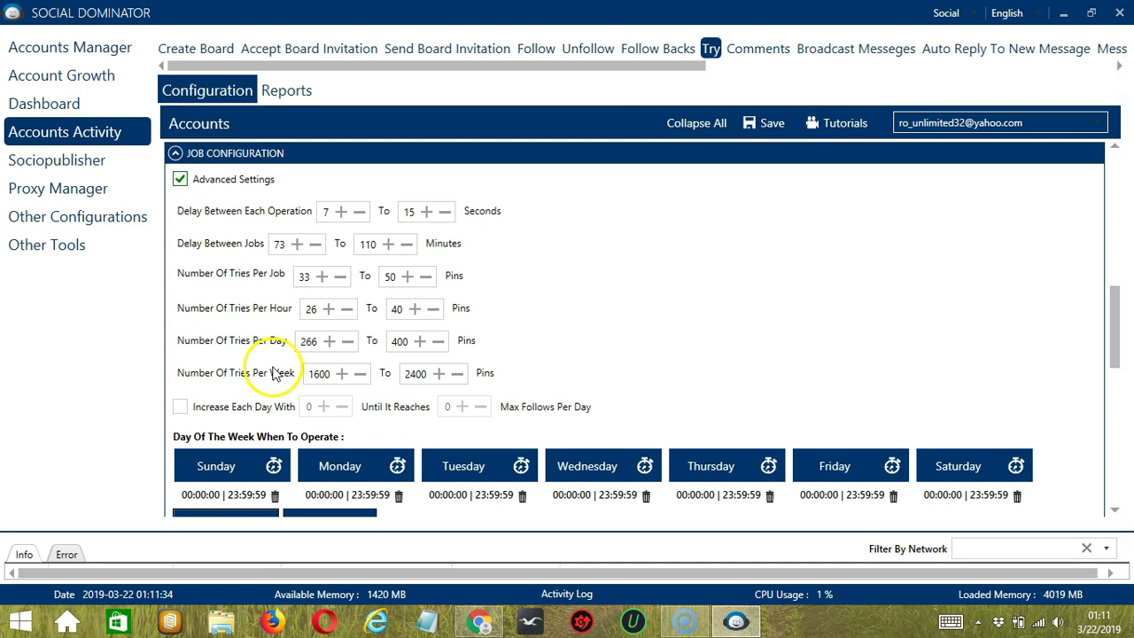
left_click(180, 407)
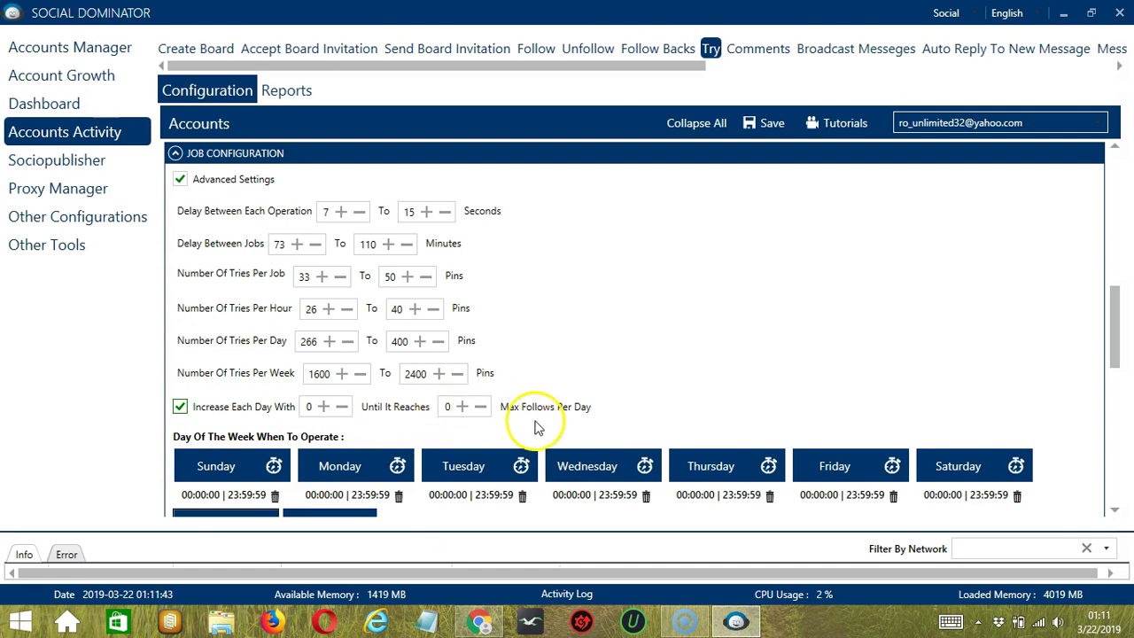
scroll(532, 427, "down", 3)
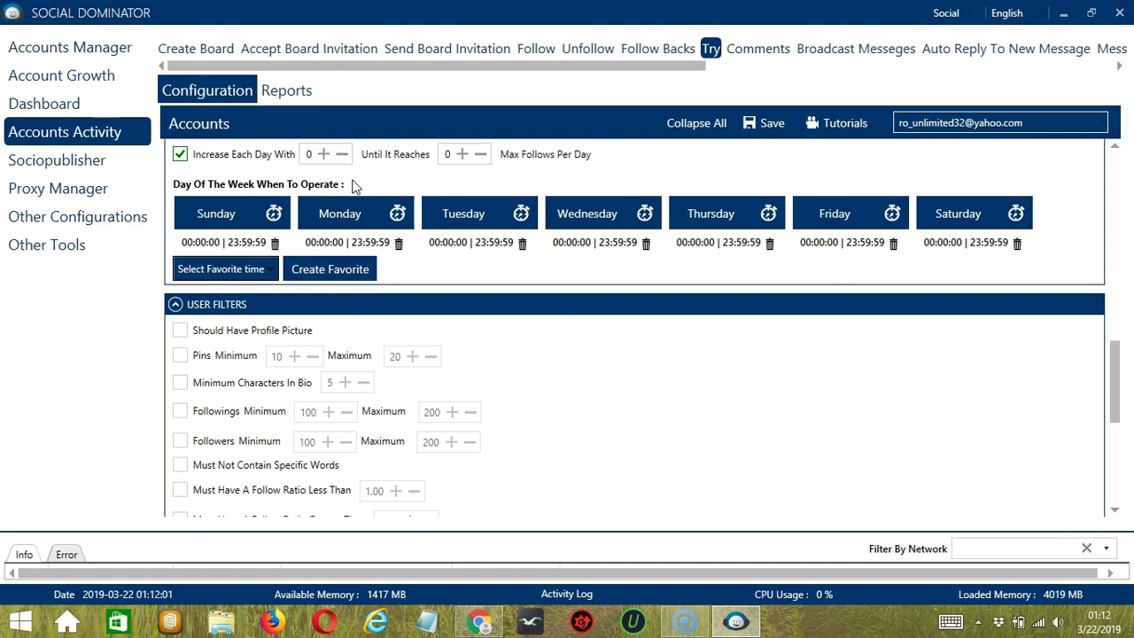
Step: Replace Monday's all-day interval with 12:00 AM–1:59:59 AM
left_click(370, 213)
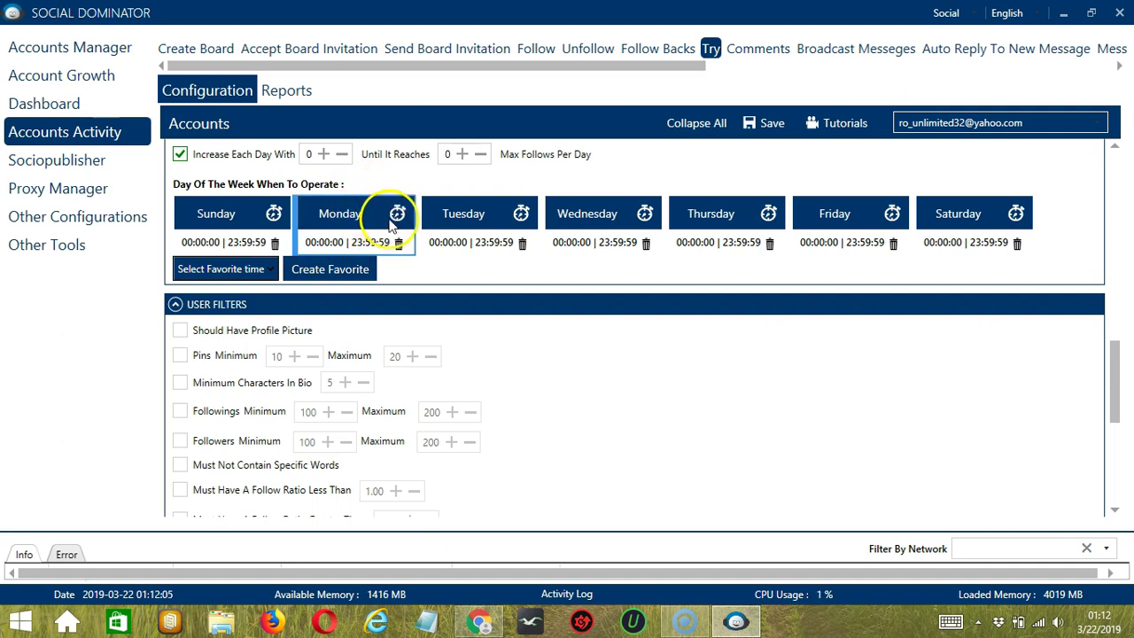
left_click(394, 242)
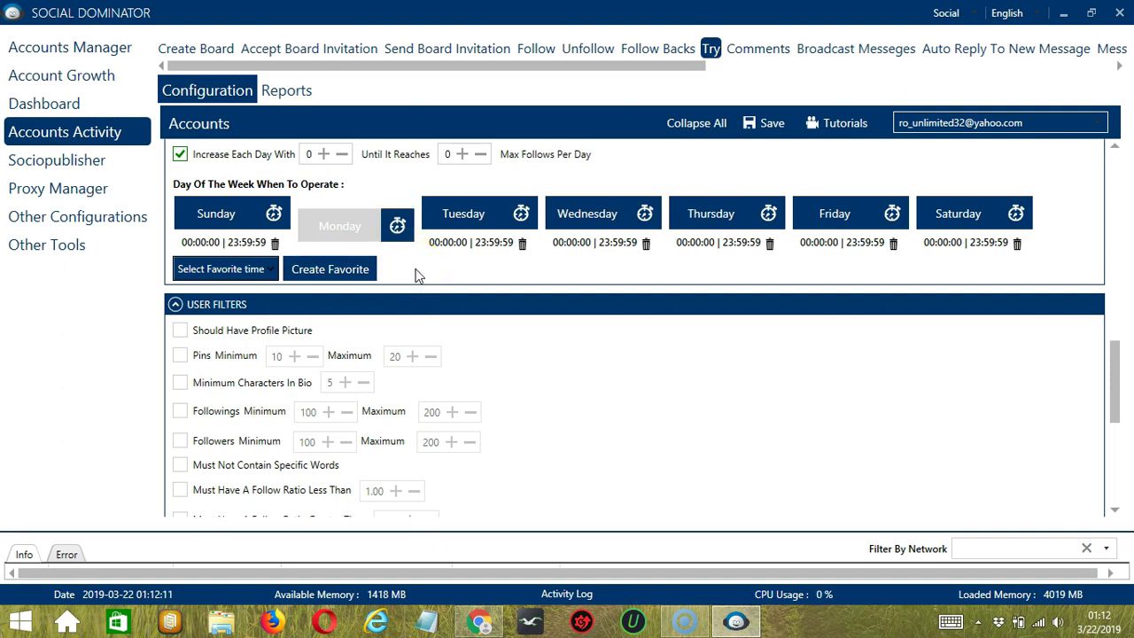
left_click(386, 237)
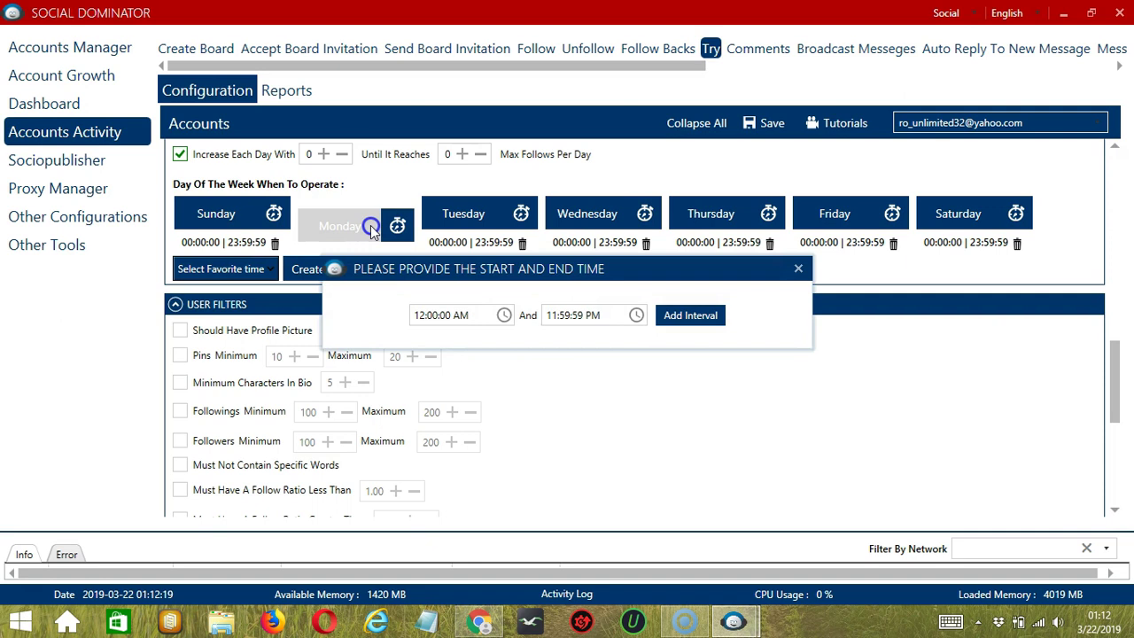
left_click(481, 271)
left_click(553, 316)
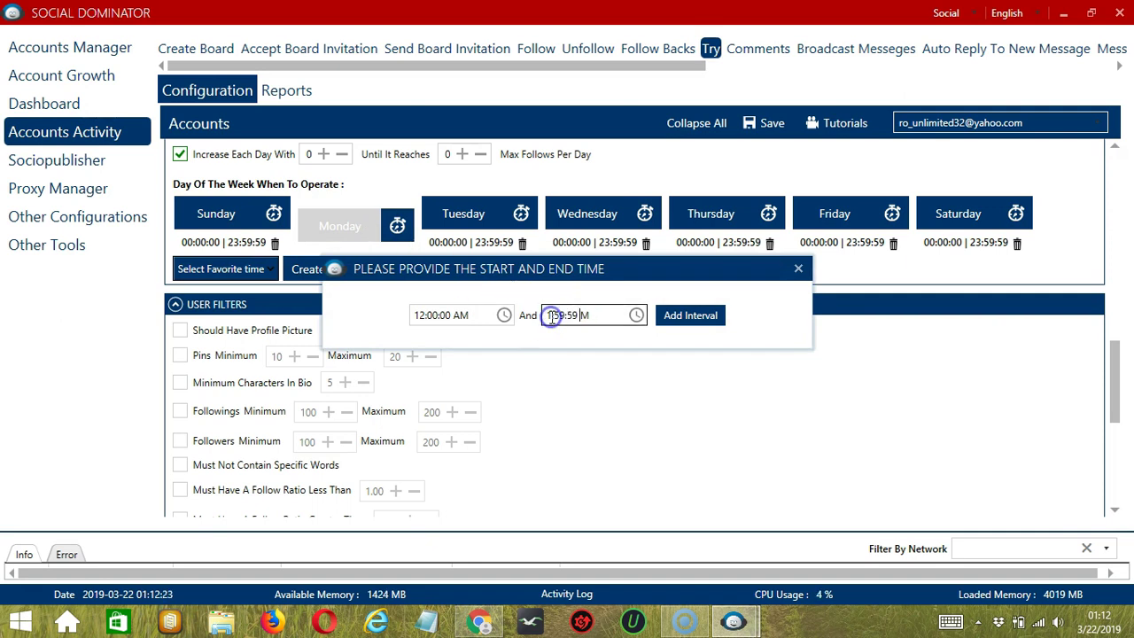
type("A")
left_click(691, 320)
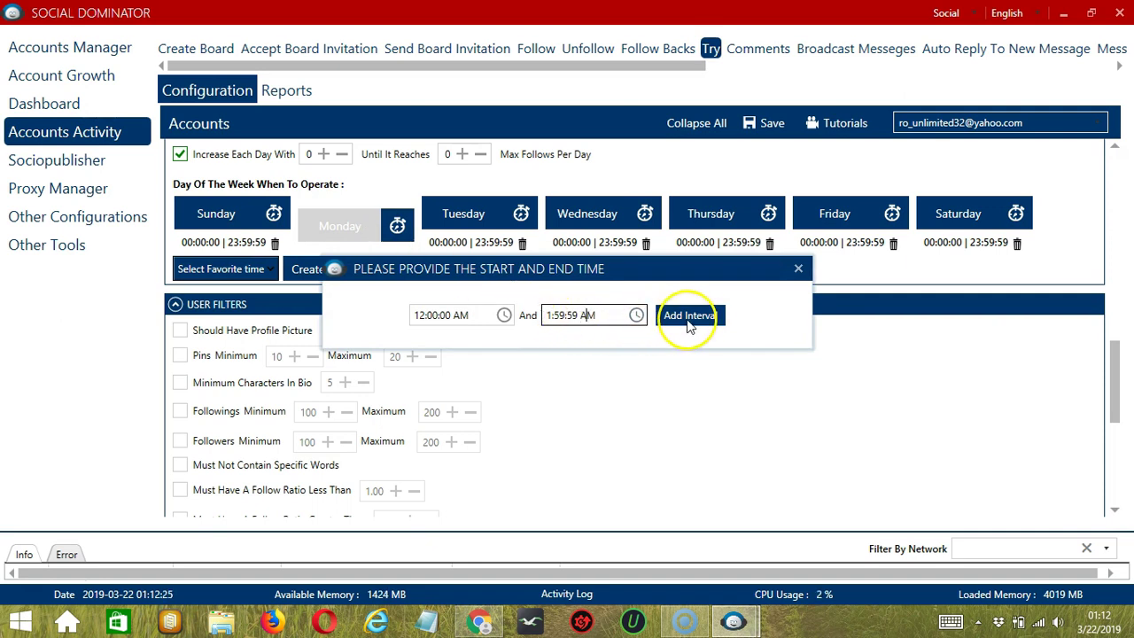
left_click(690, 321)
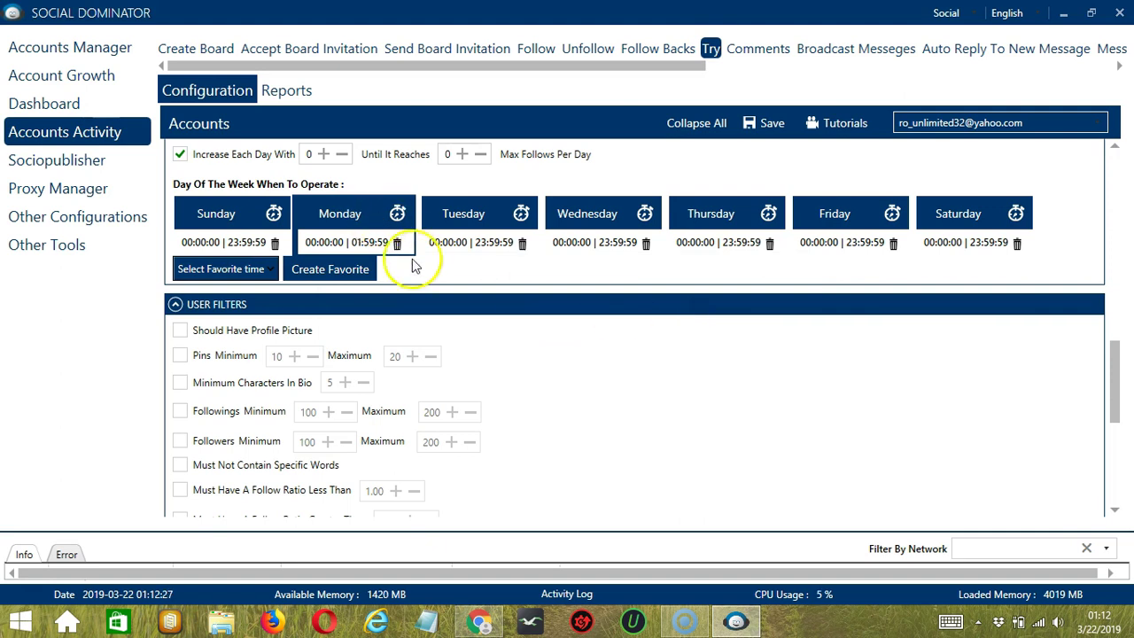
Step: Add a second Monday interval from 2:00 AM to 11:59:59 PM
left_click(397, 213)
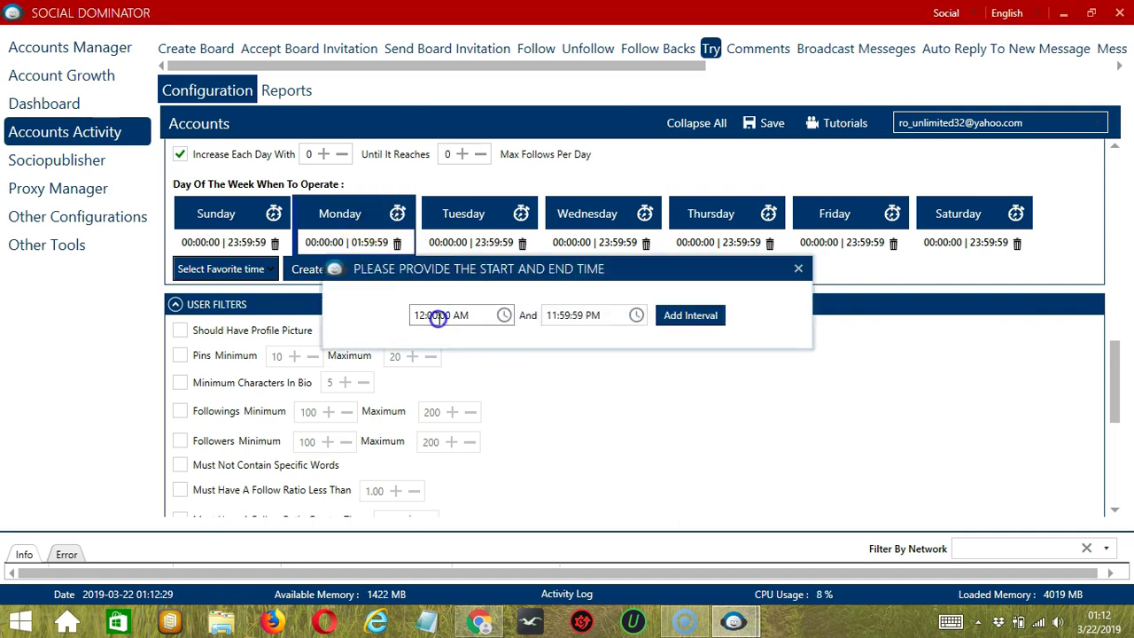
left_click(437, 319)
type("2")
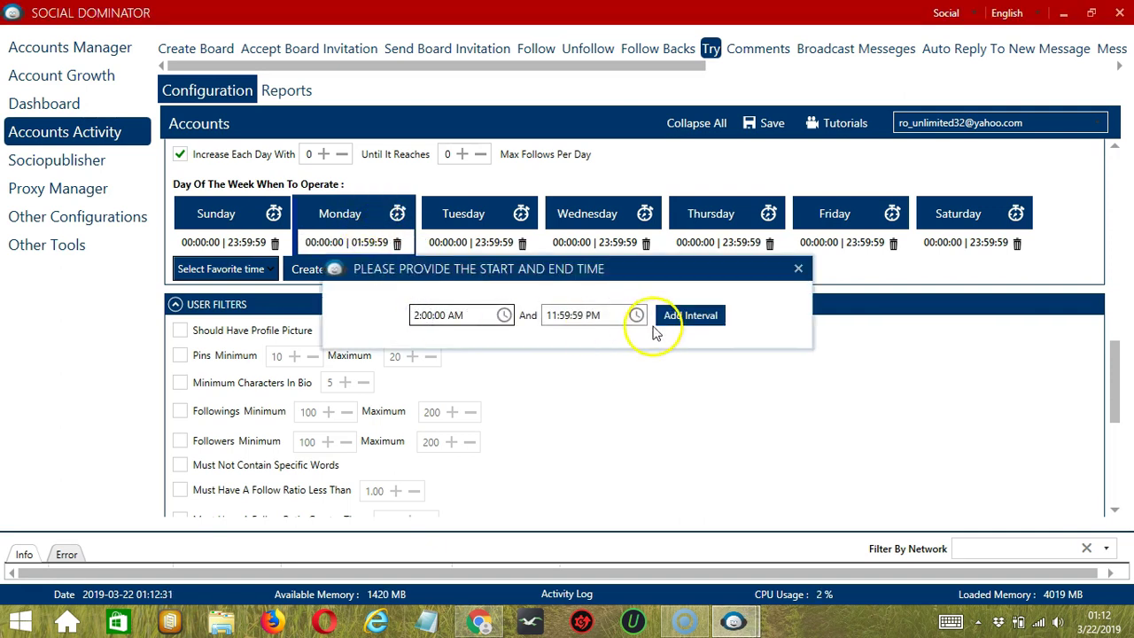
left_click(701, 325)
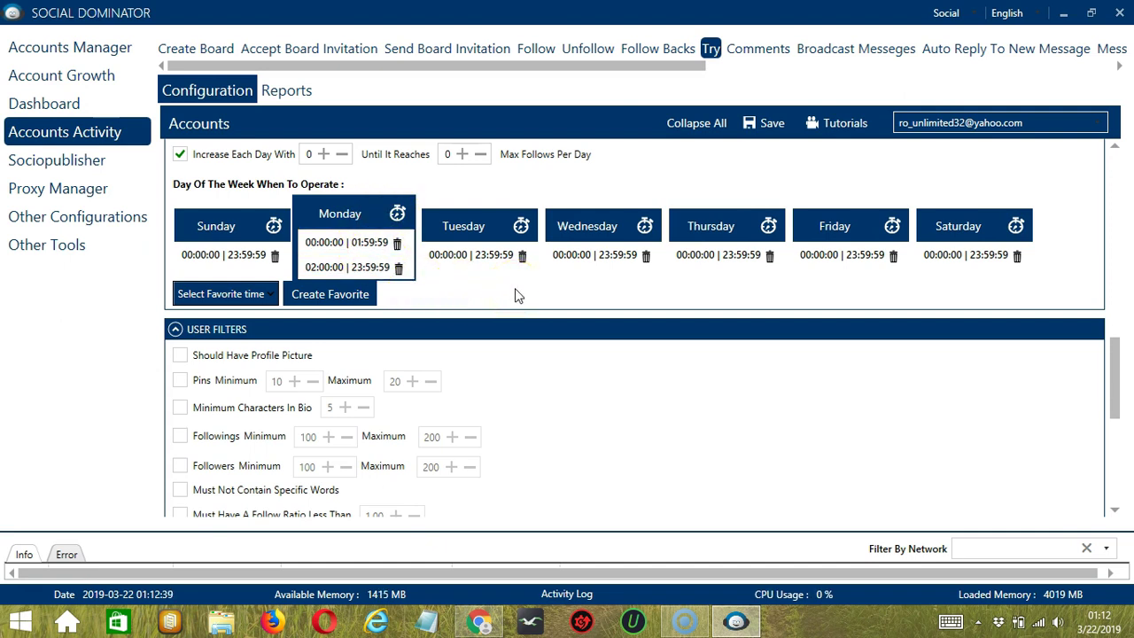
Step: Save the current weekly schedule as a favorite time named 'Pinterest Try'
left_click(354, 295)
type("Pint")
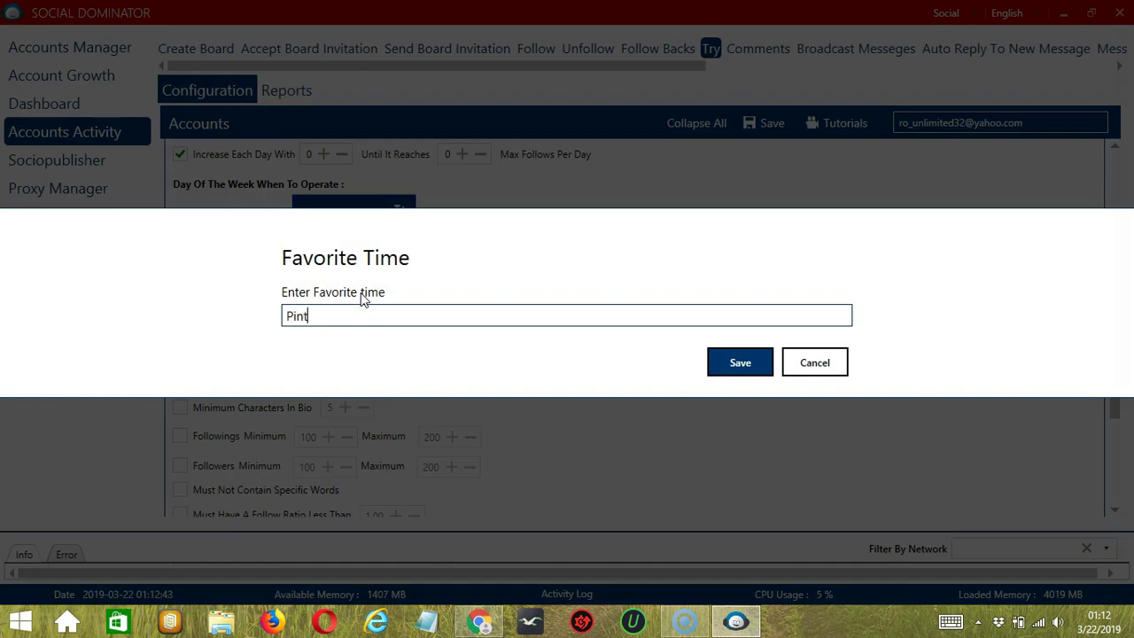
type("erest Try")
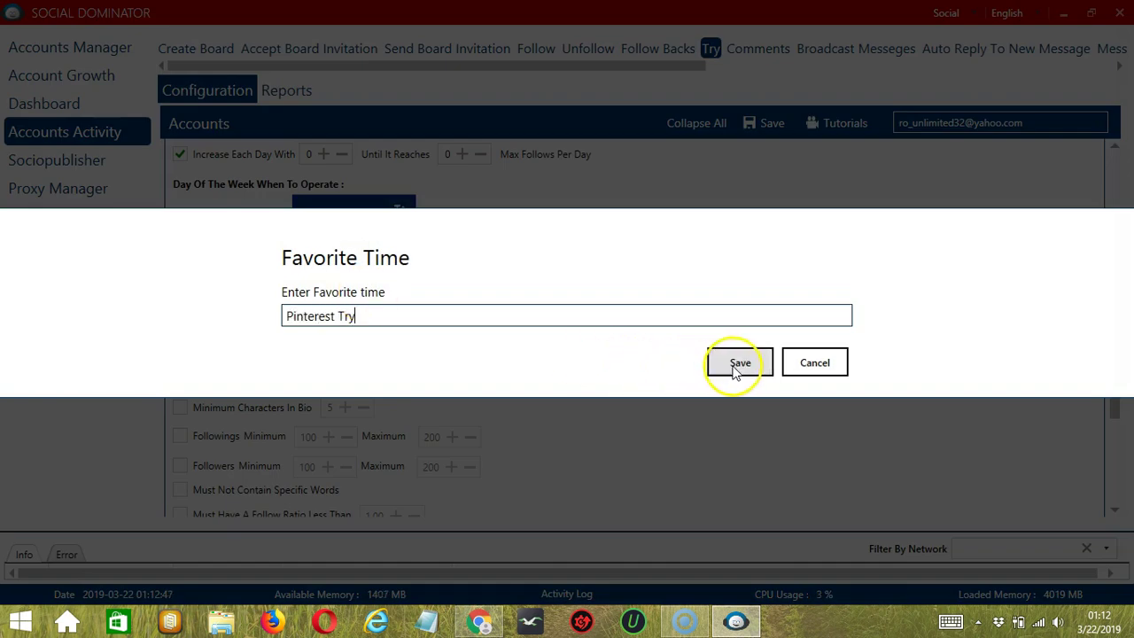
left_click(735, 362)
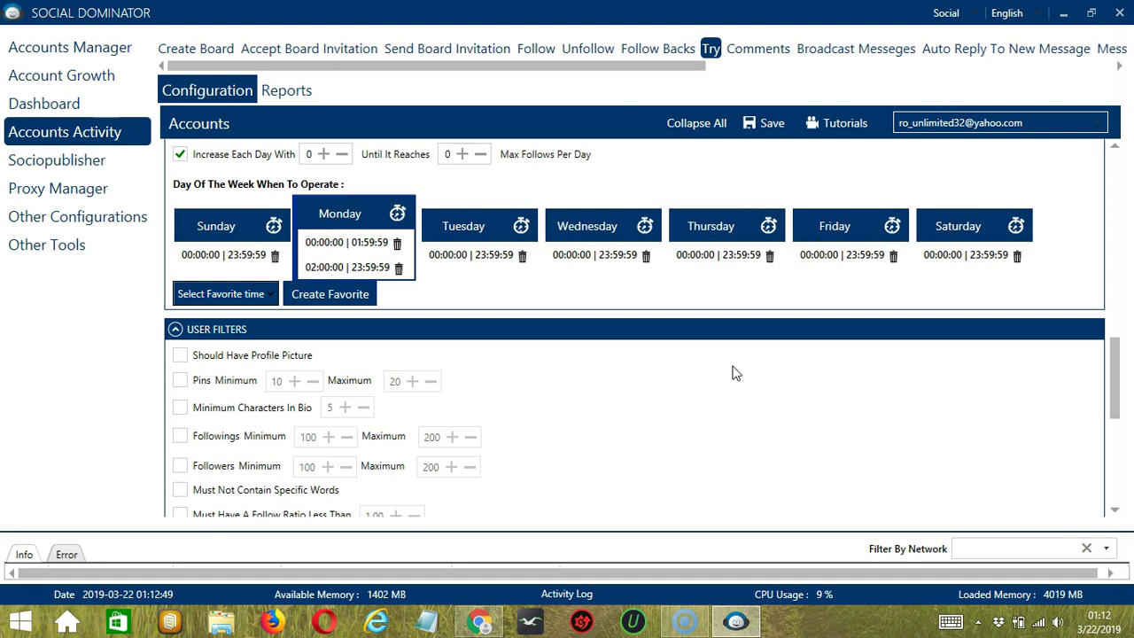
Step: Apply the Pinterest Try favorite from the Select Favorite time list
left_click(254, 295)
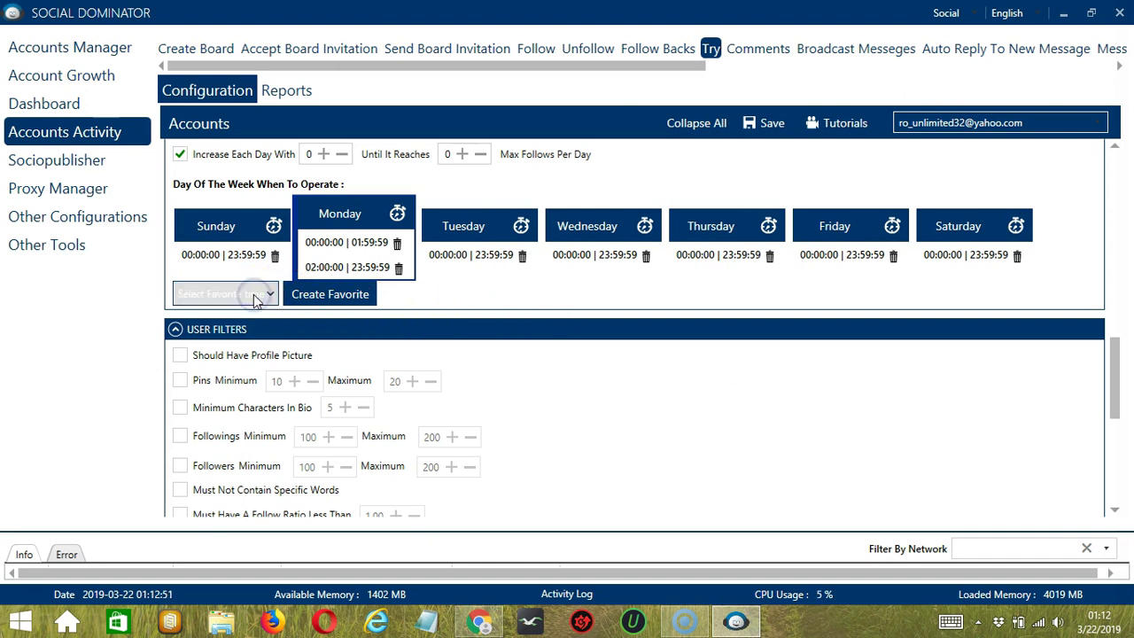
scroll(155, 582, "down", 5)
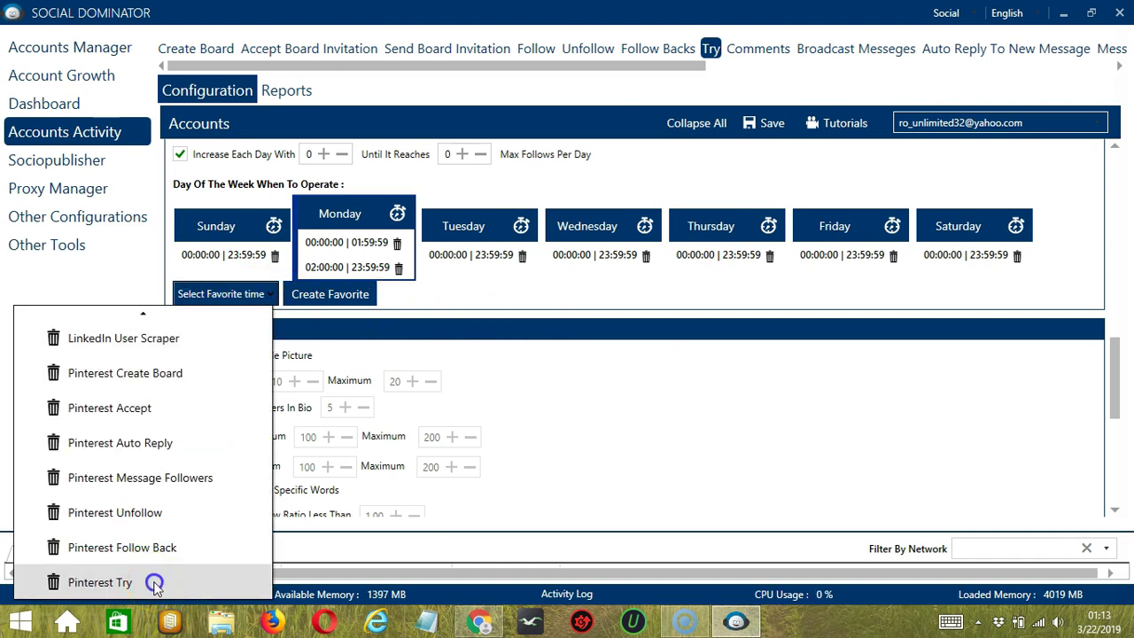
left_click(155, 582)
Step: Require a profile picture, 10–20 pins and a 5-character minimum bio
scroll(722, 303, "down", 3)
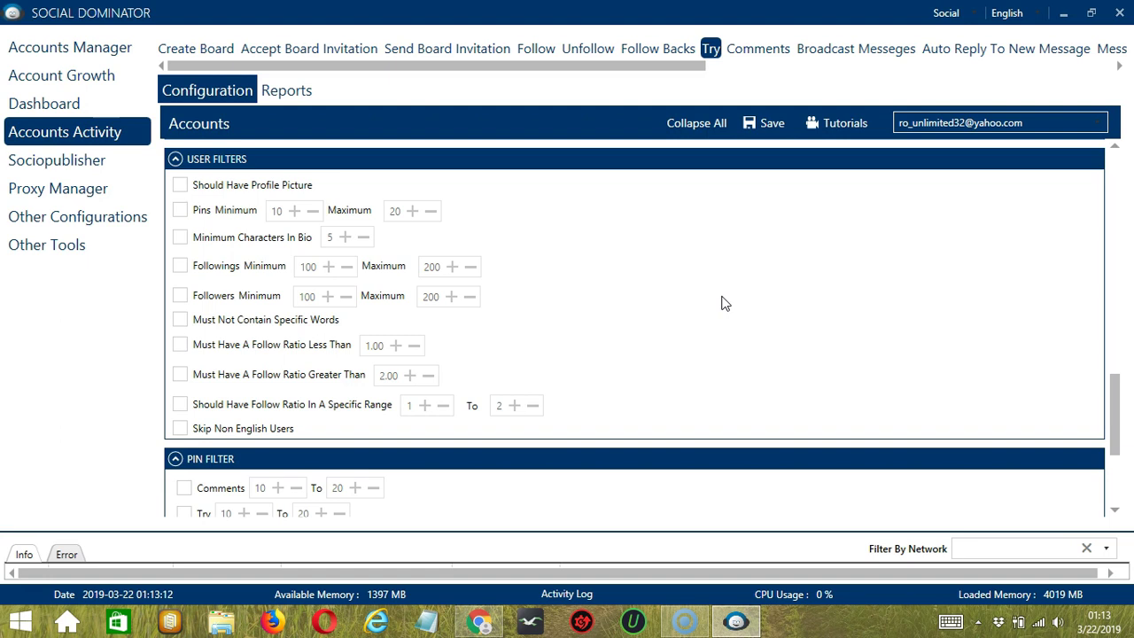
left_click(696, 295)
left_click(180, 185)
left_click(180, 211)
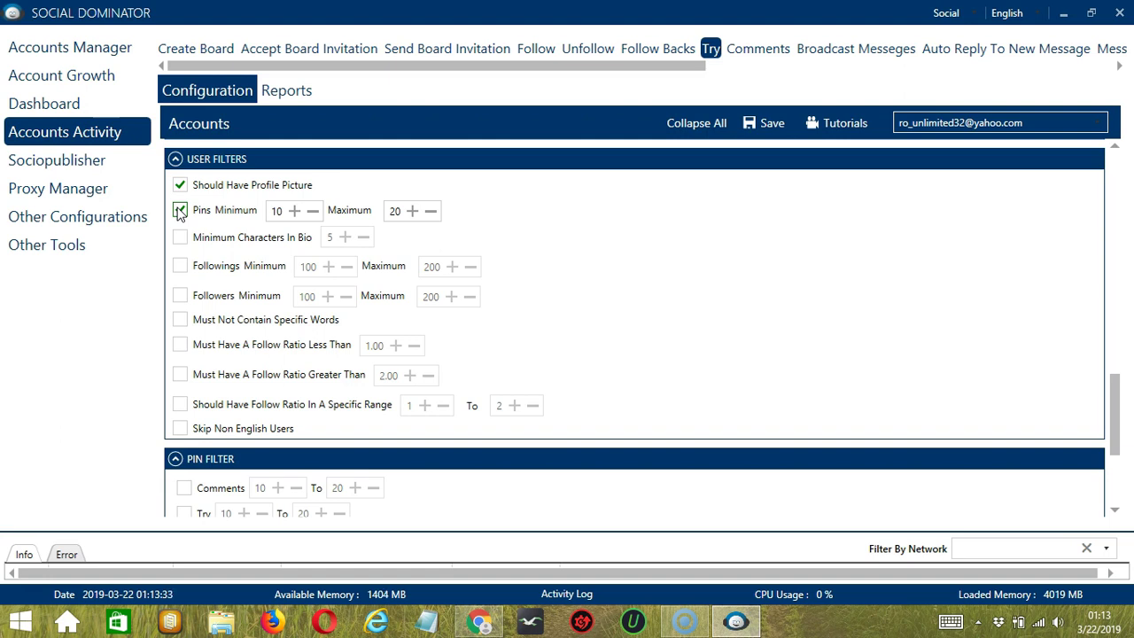
left_click(181, 237)
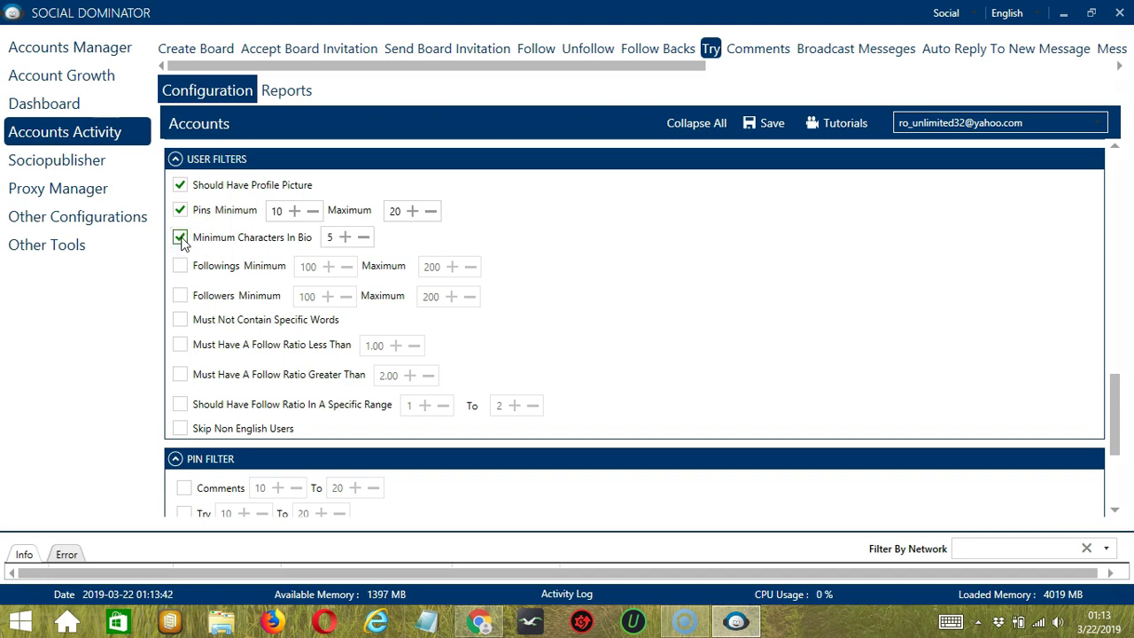
Step: Limit users to 100–200 followings and followers and tick Must Not Contain Specific Words
left_click(184, 268)
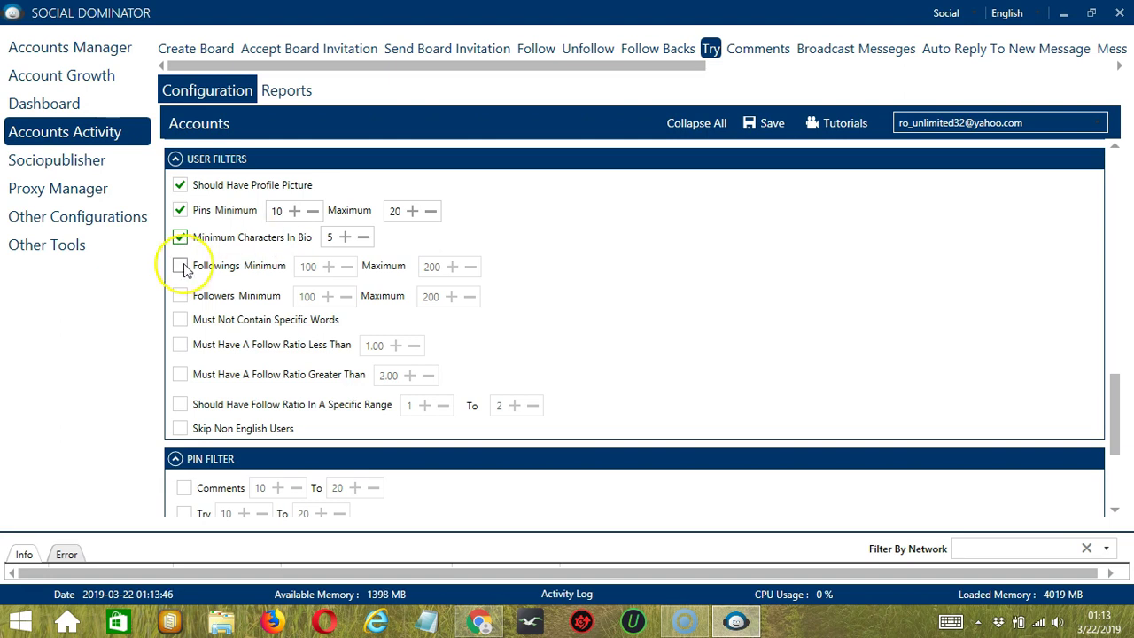
left_click(184, 263)
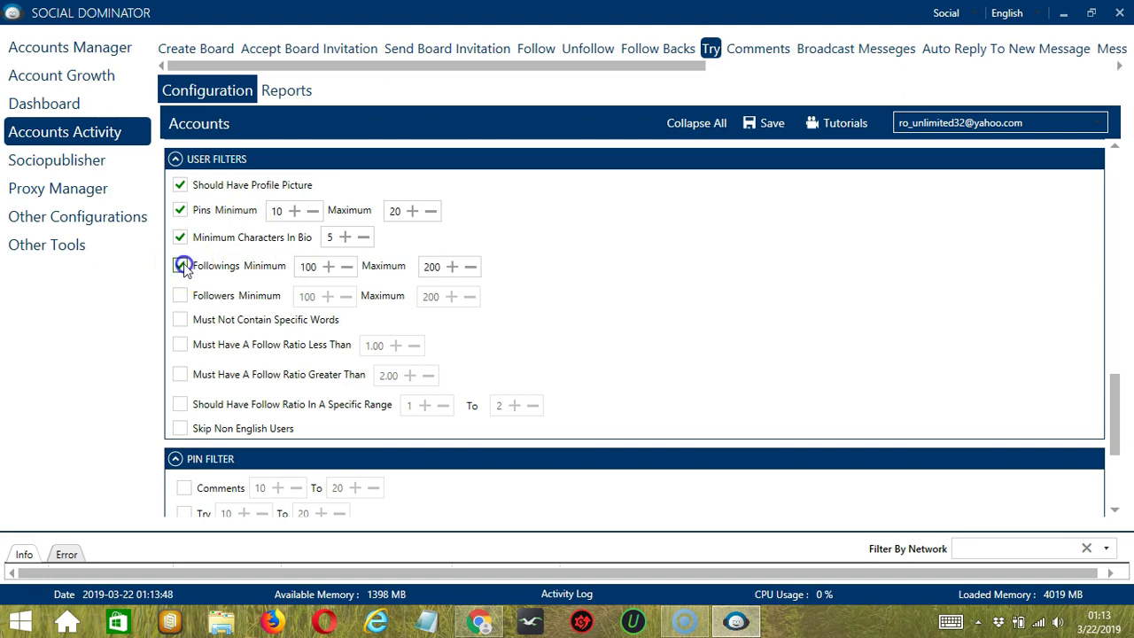
left_click(182, 292)
left_click(183, 322)
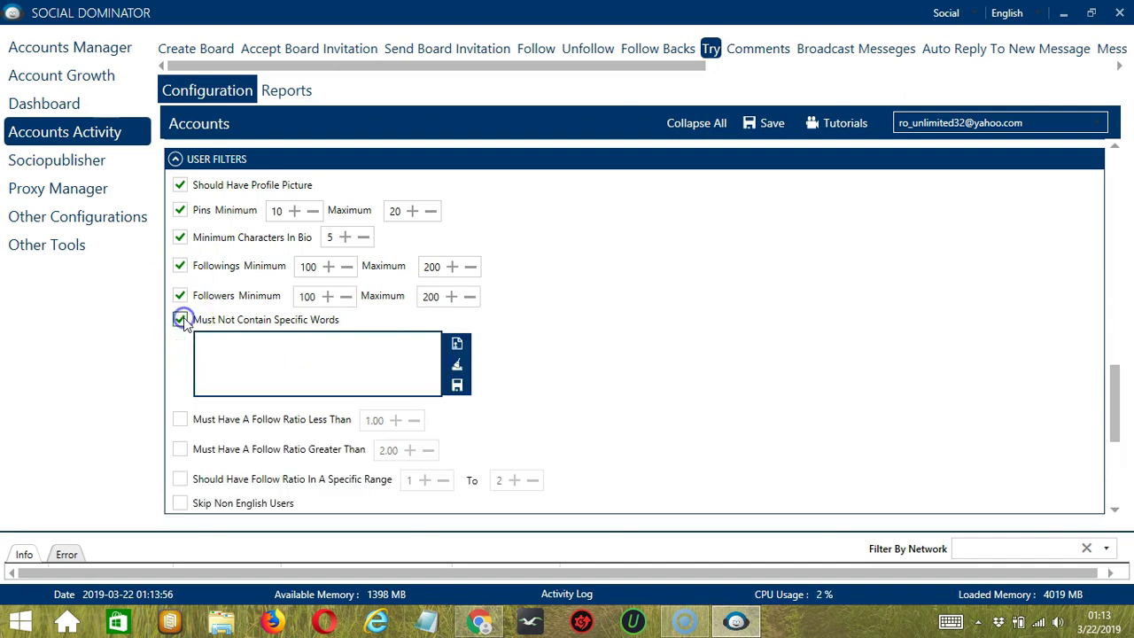
Step: Enter 'politics' as an excluded word, then untick Must Not Contain Specific Words and tick Skip Non English Users
left_click(265, 379)
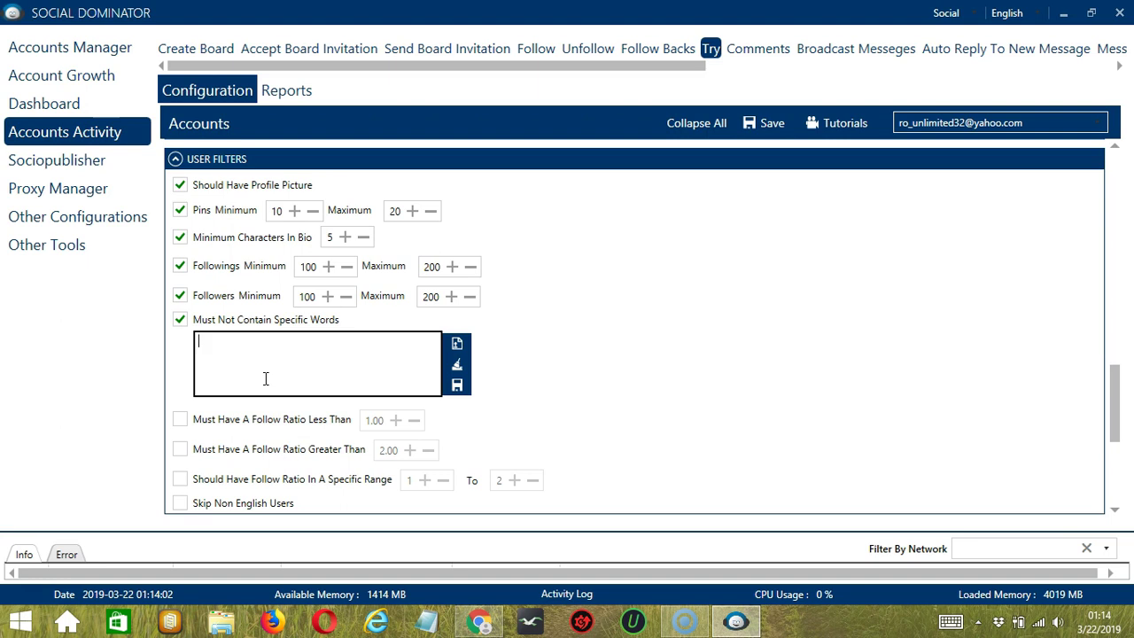
type("politics")
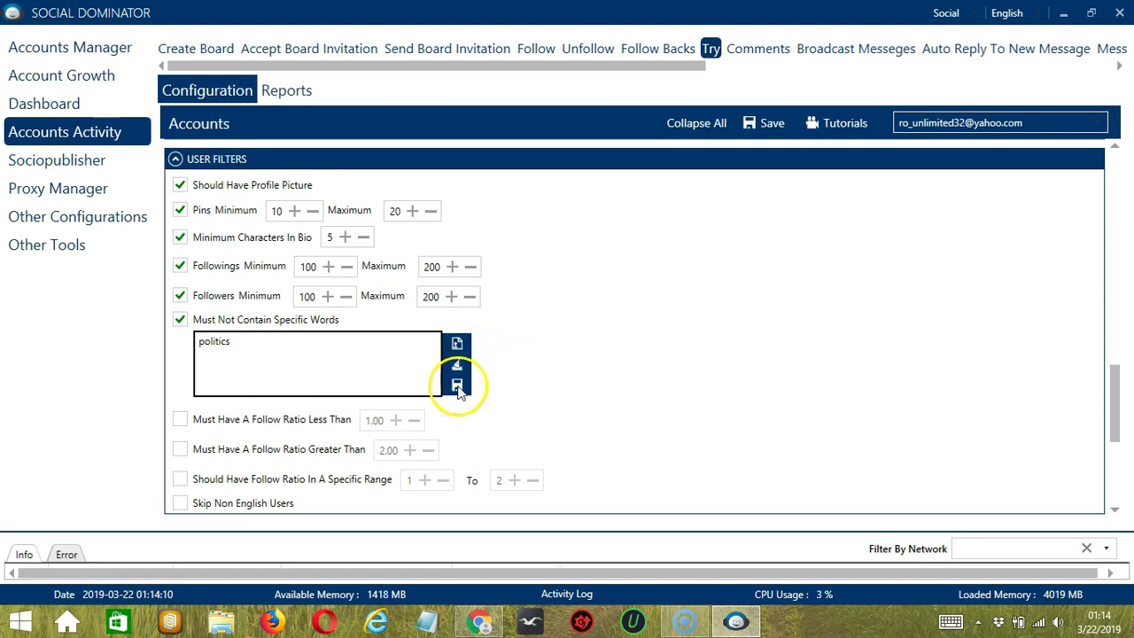
left_click(457, 387)
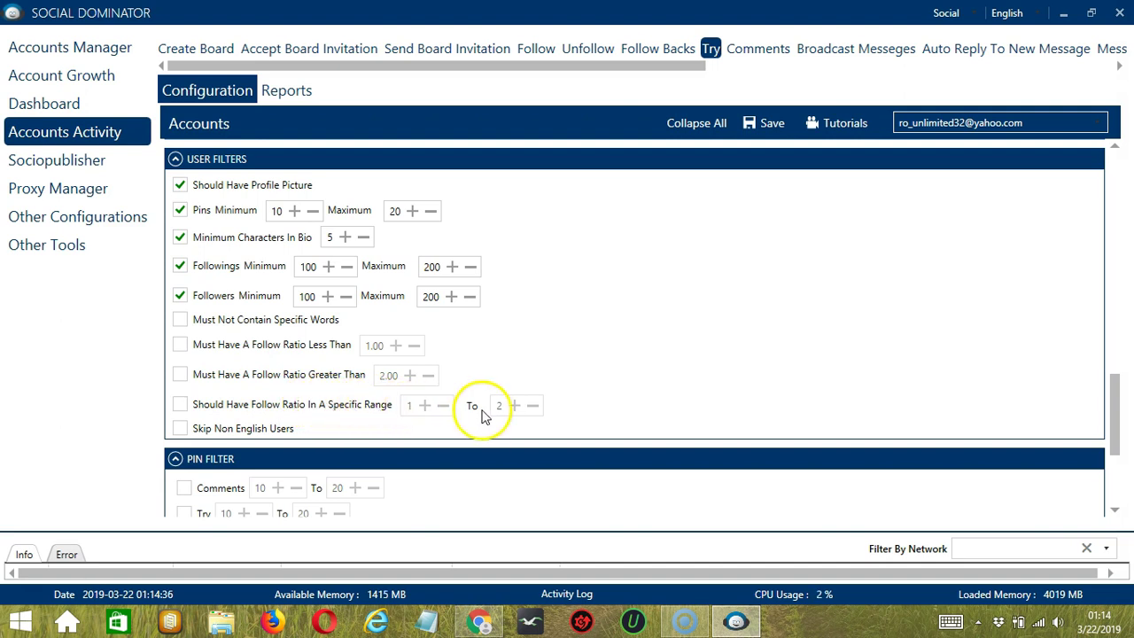
left_click(181, 429)
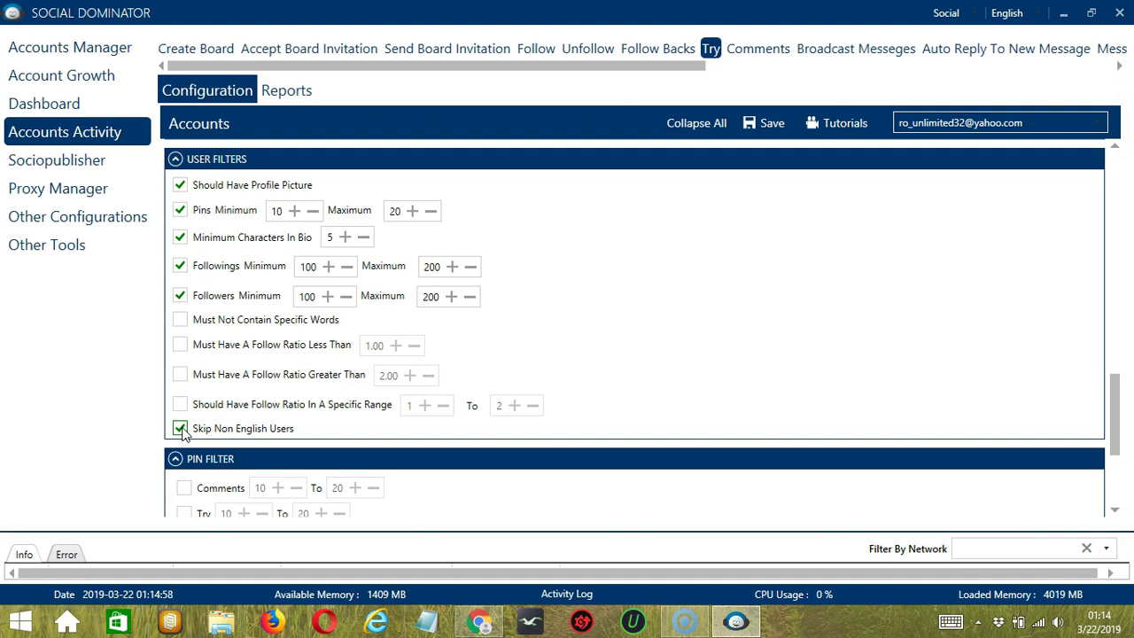
left_click(238, 409)
Step: Limit pins to 10–20 comments and 10–20 tries, with Pin Type set to Ignore Videos
scroll(501, 301, "down", 3)
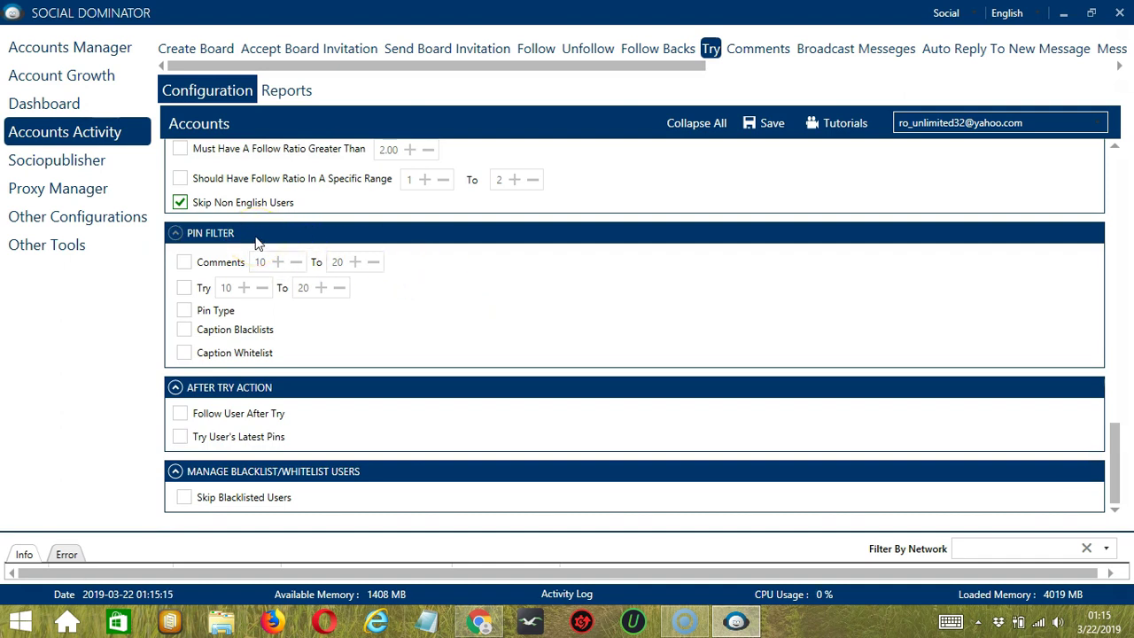
left_click(184, 263)
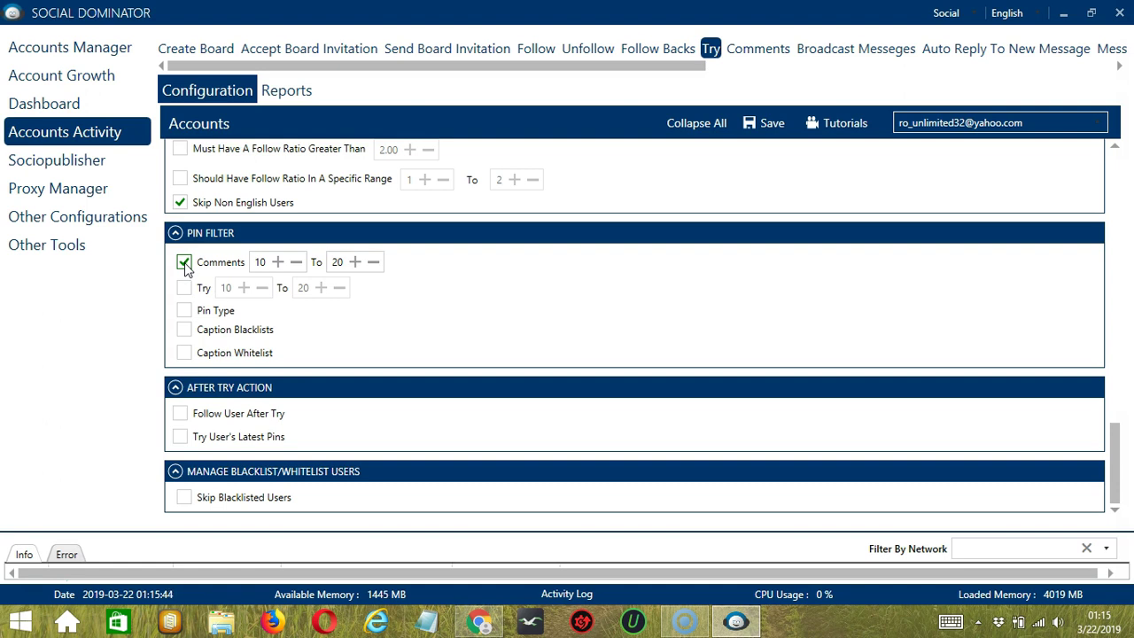
left_click(184, 289)
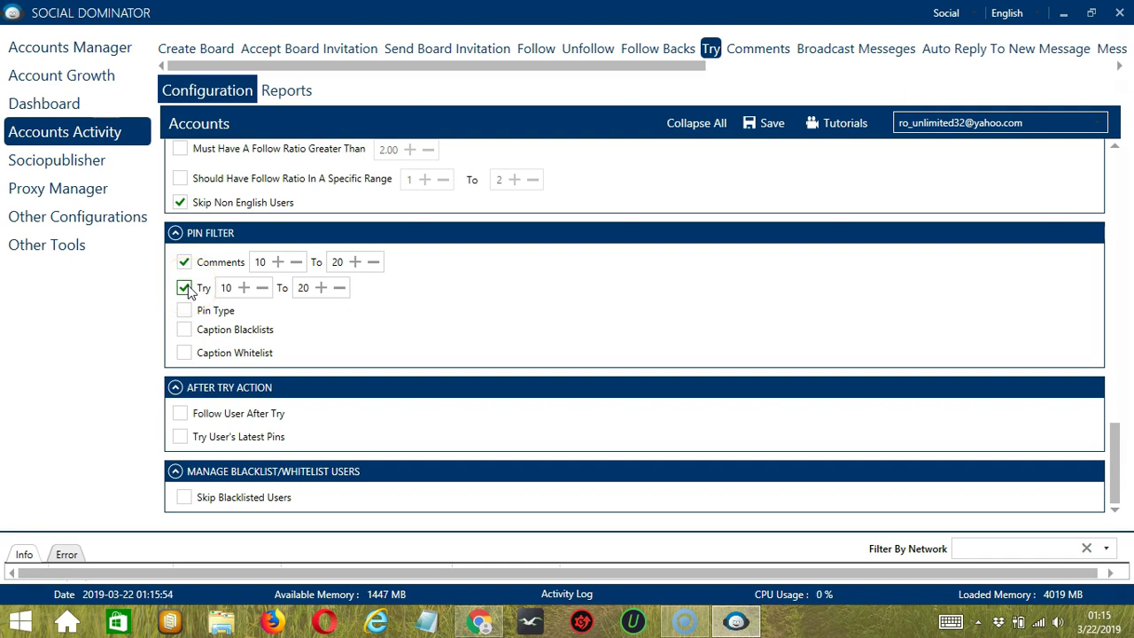
left_click(183, 310)
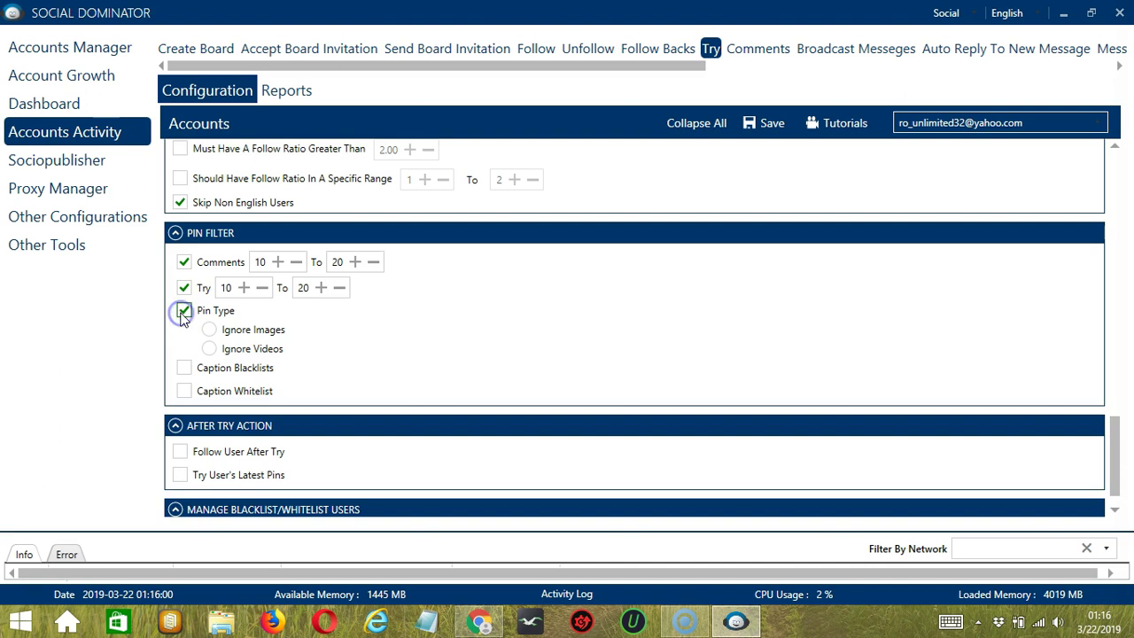
left_click(228, 328)
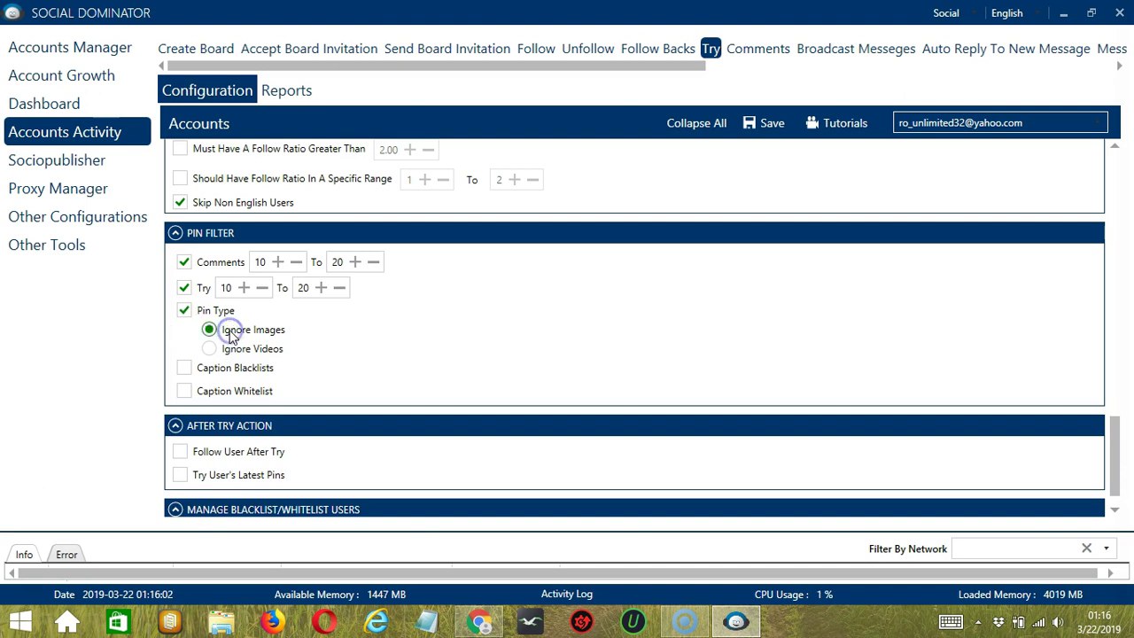
left_click(245, 351)
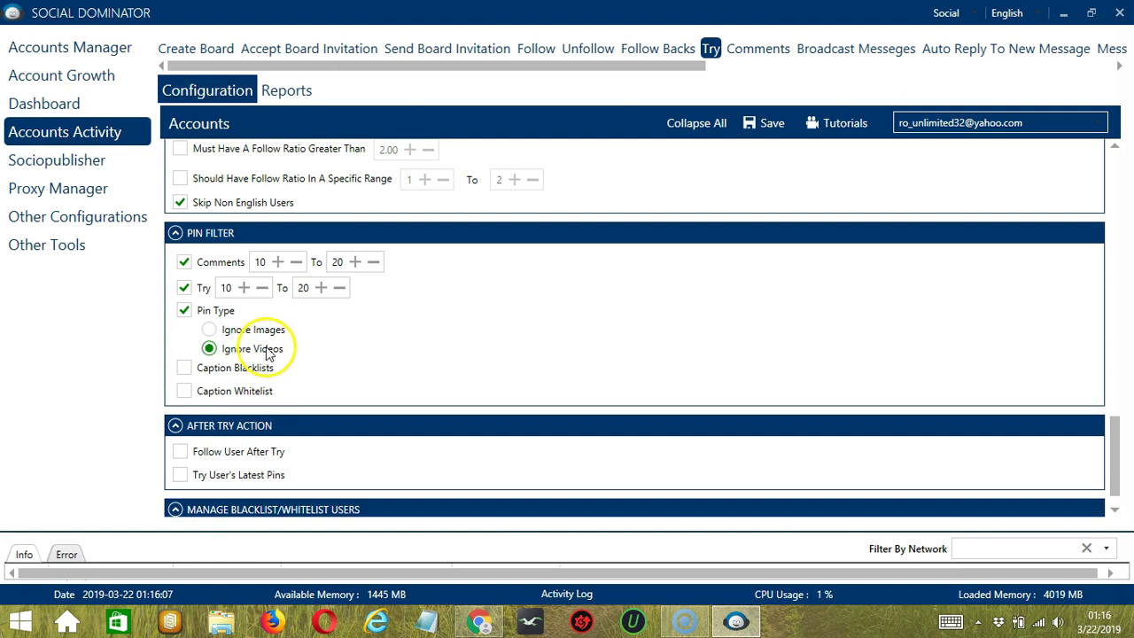
Step: Blacklist captions containing 'politics'
left_click(182, 369)
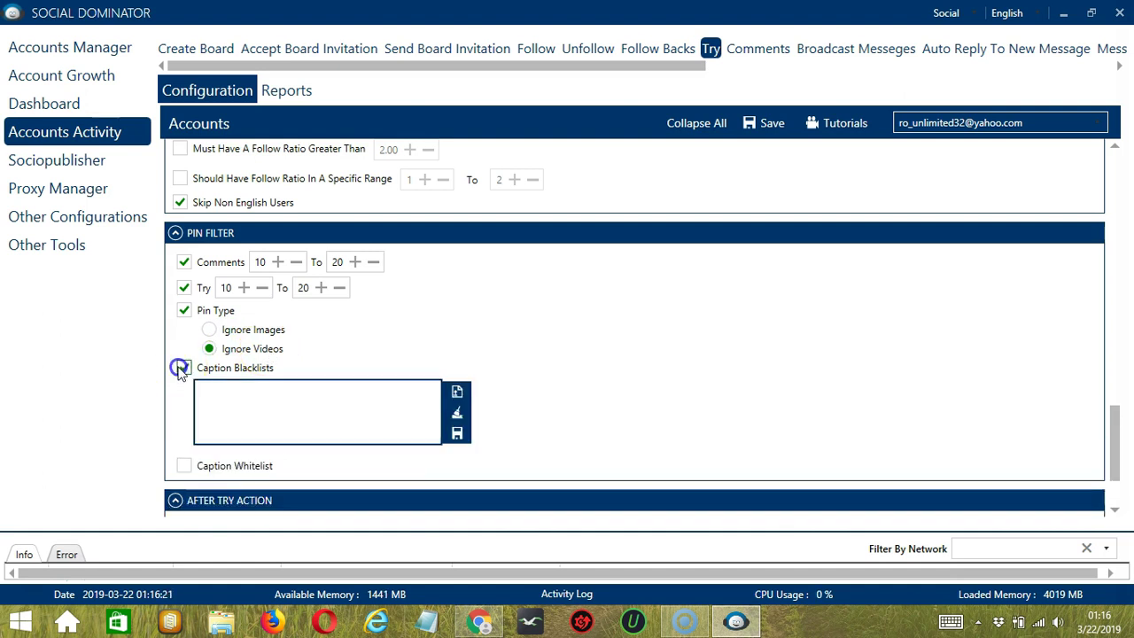
left_click(256, 431)
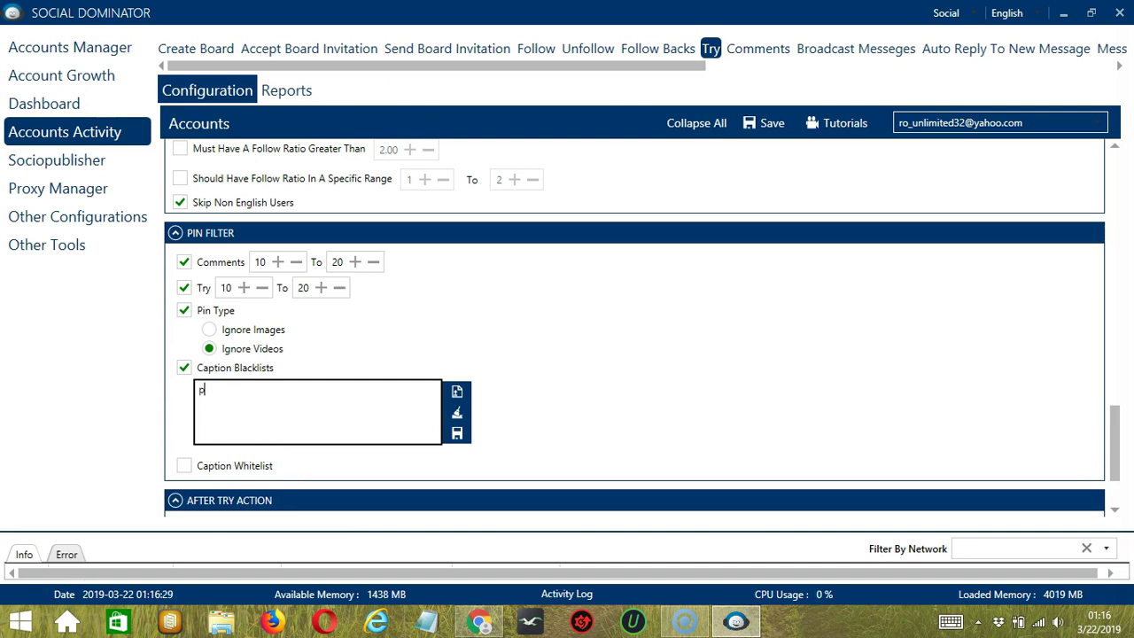
type("olitics")
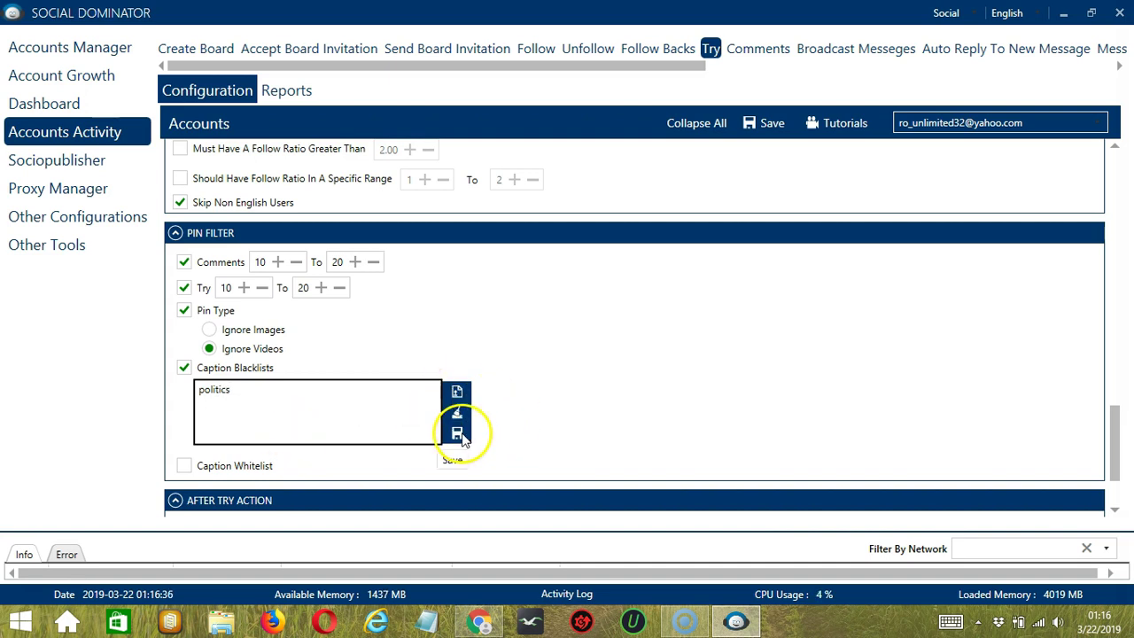
Step: Whitelist captions containing 'pets'
left_click(183, 465)
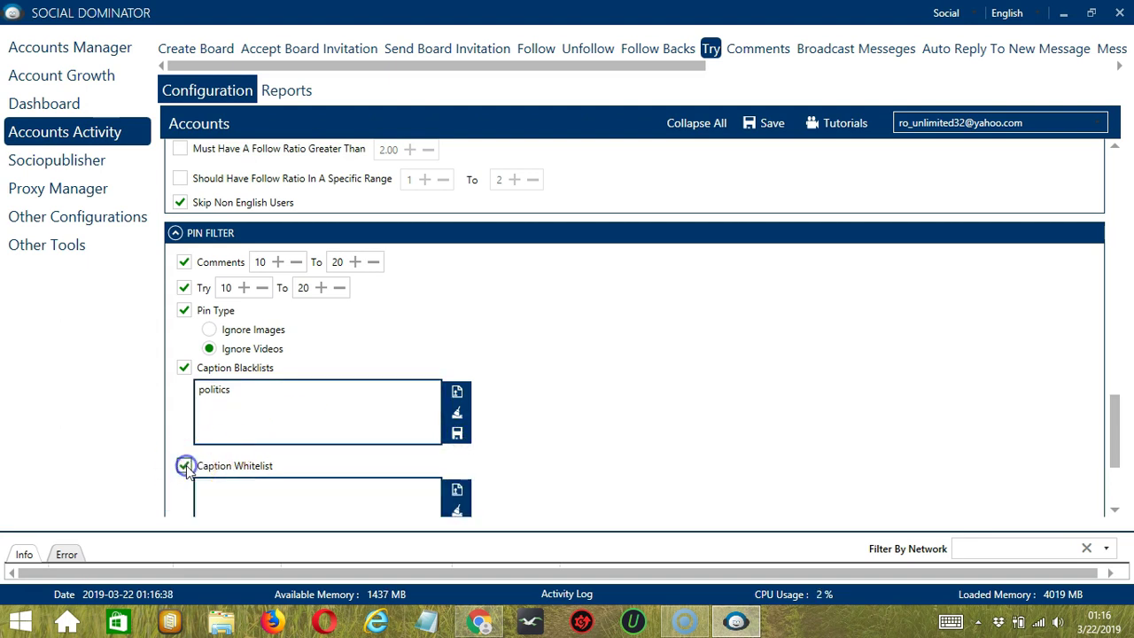
scroll(280, 482, "down", 1)
left_click(279, 480)
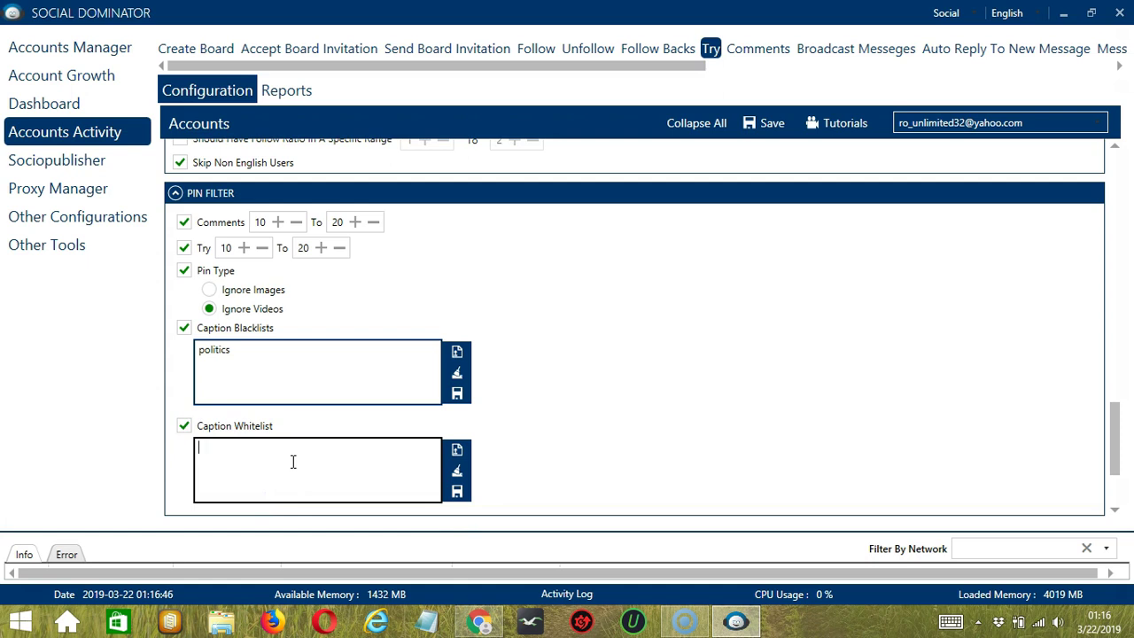
type("pets")
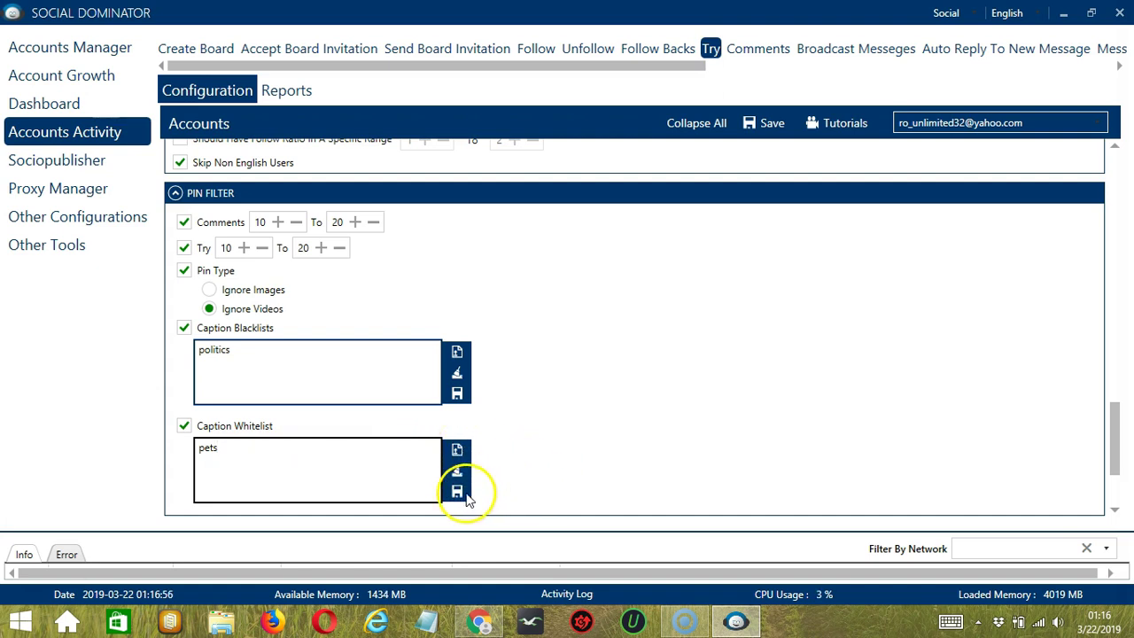
scroll(721, 417, "down", 3)
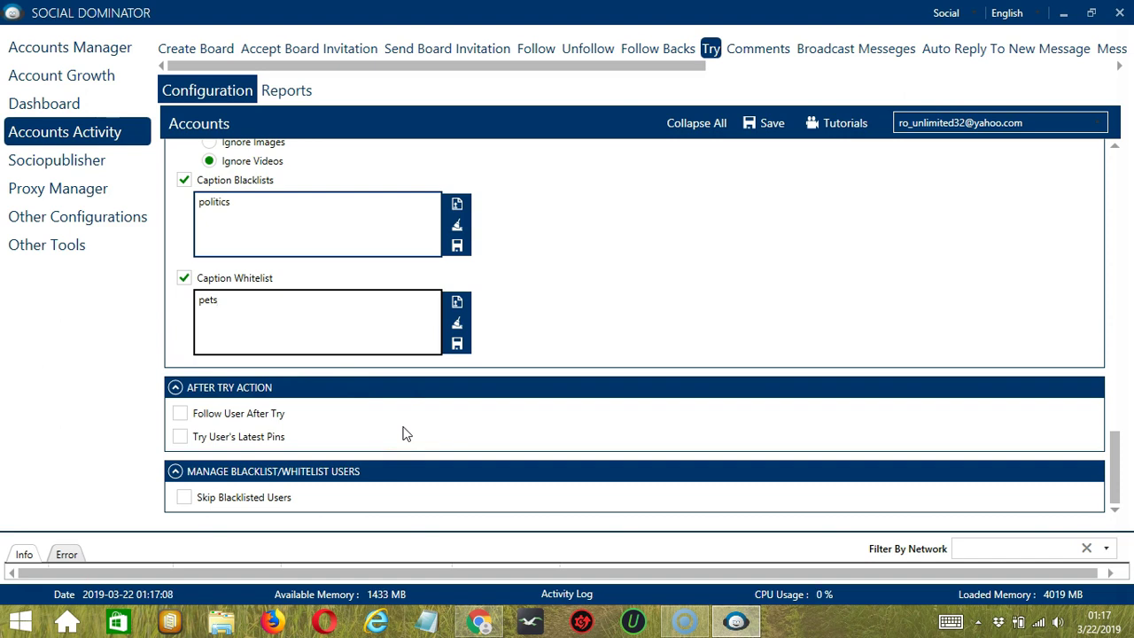
Step: After each try, follow the user and try up to 1 of their latest pins, 15–30 seconds apart
left_click(180, 414)
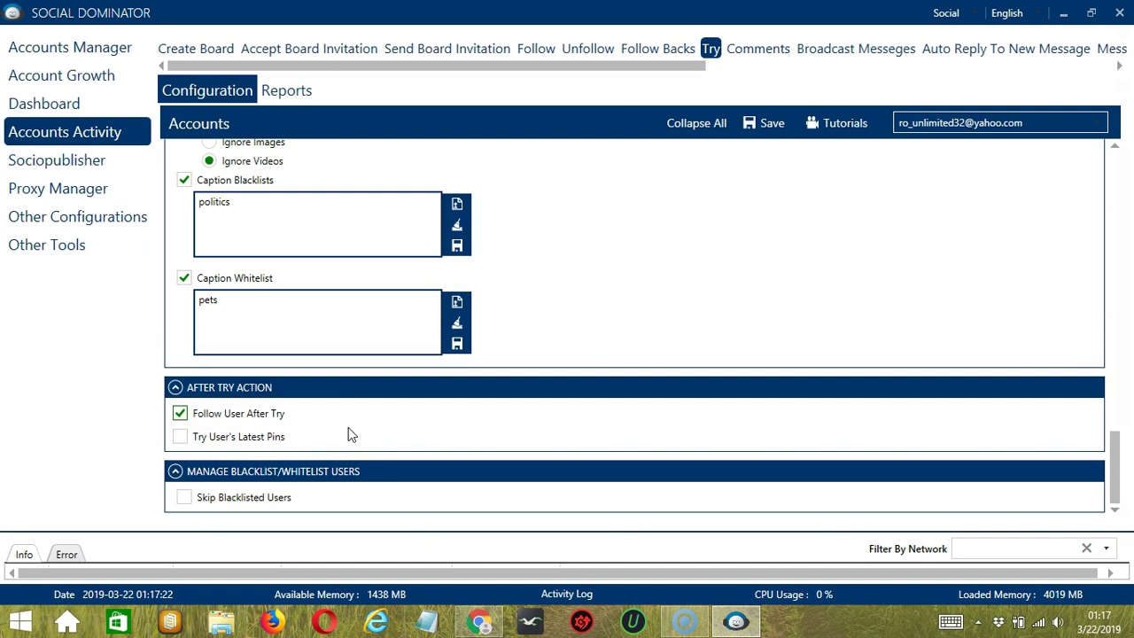
left_click(180, 436)
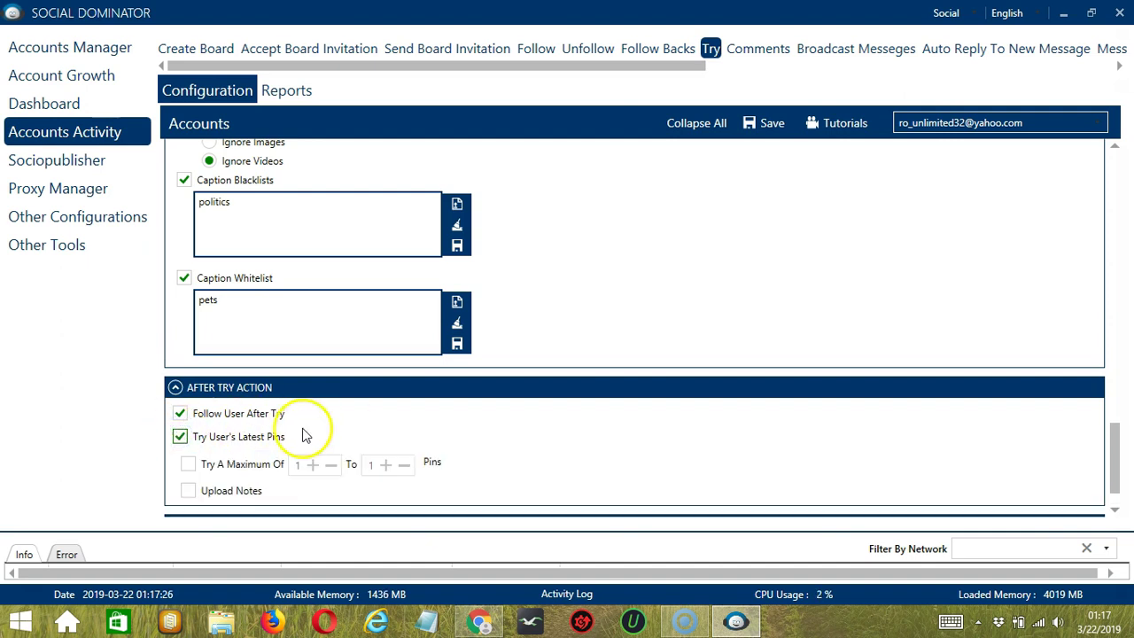
left_click(189, 463)
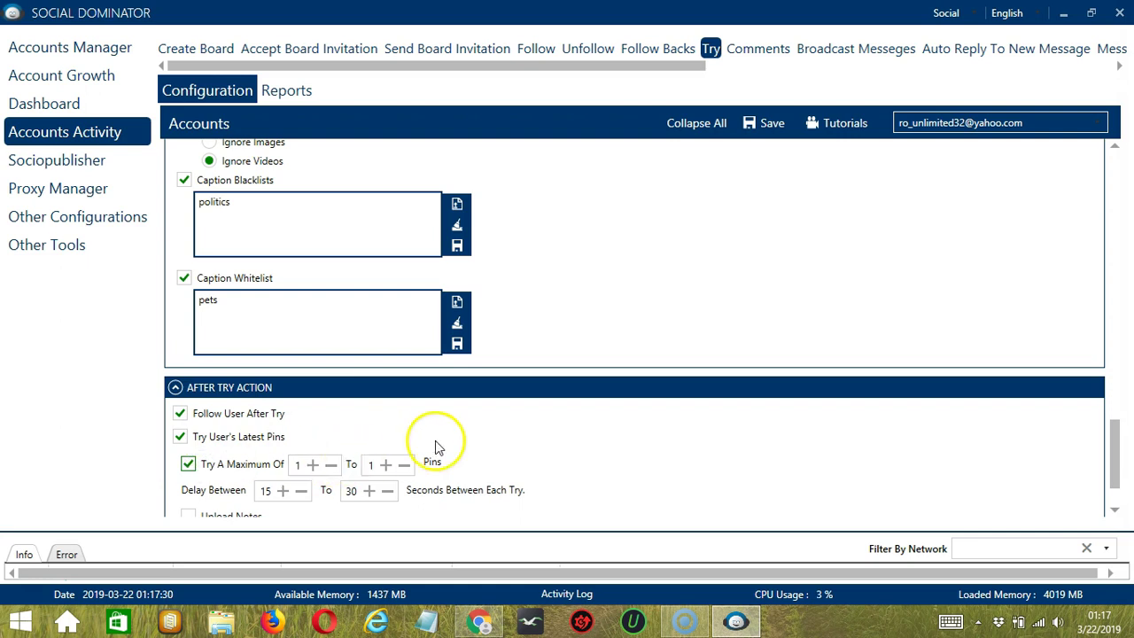
scroll(435, 447, "down", 1)
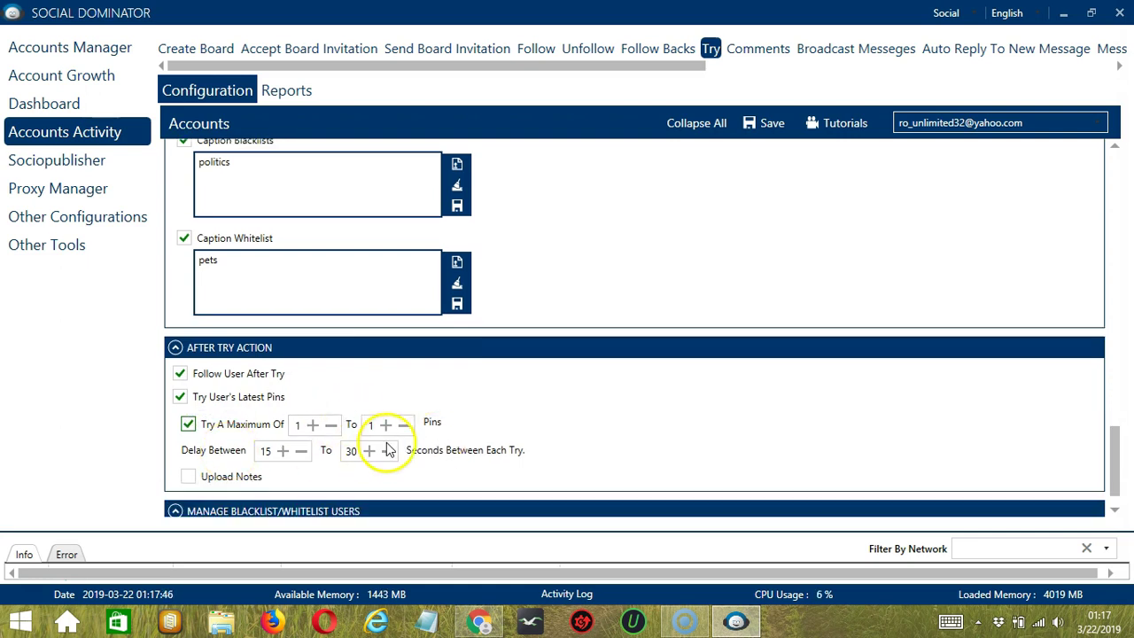
scroll(189, 312, "down", 1)
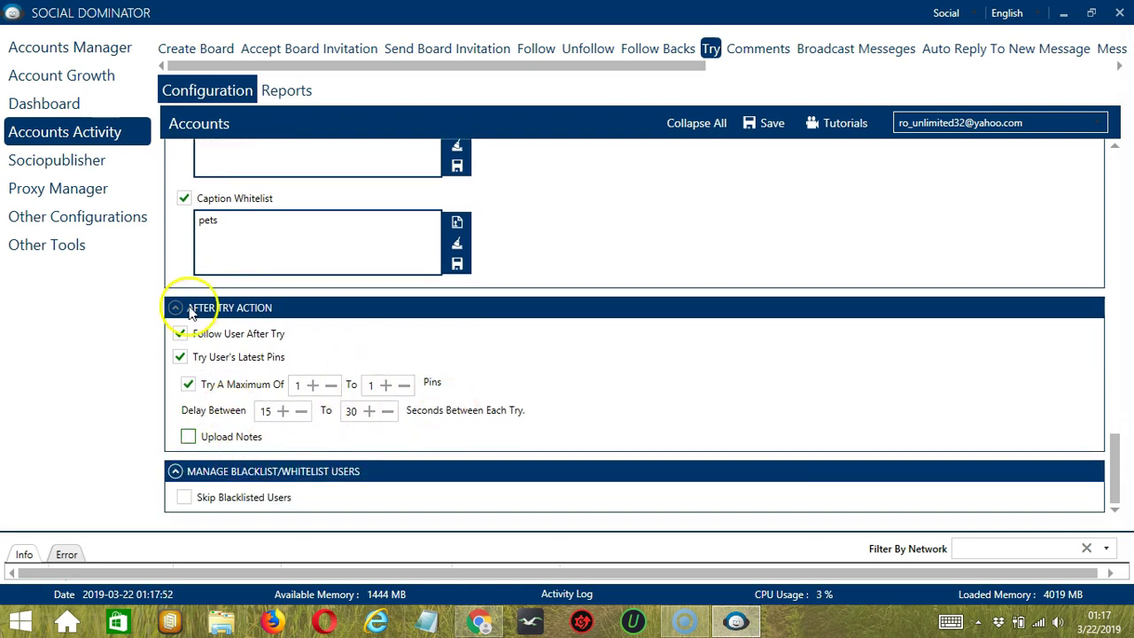
Step: Toggle the Upload Notes option and its note text field, leaving notes off
left_click(188, 438)
left_click(306, 359)
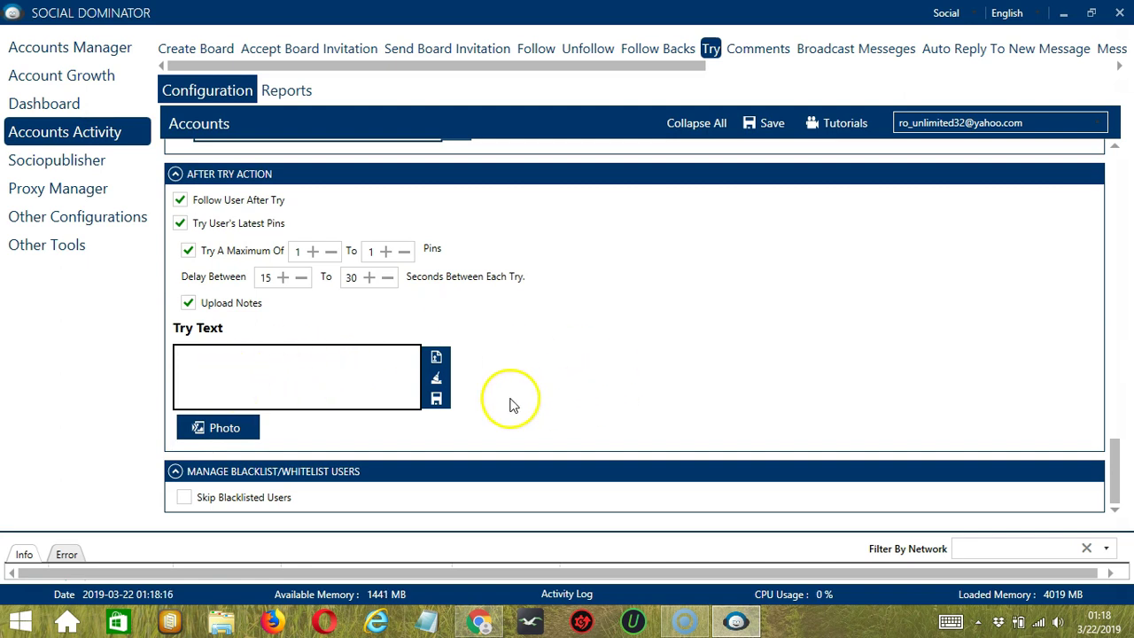
left_click(436, 398)
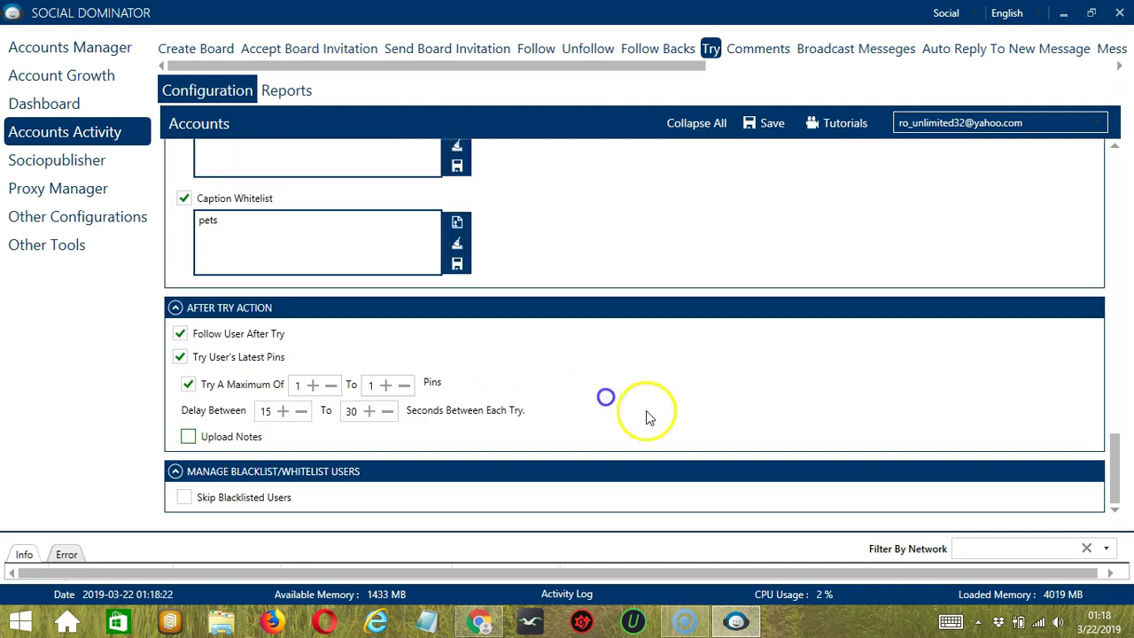
Step: Enable Skip Blacklisted Users with Private Blacklist checked and Group Blacklist left off
left_click(385, 503)
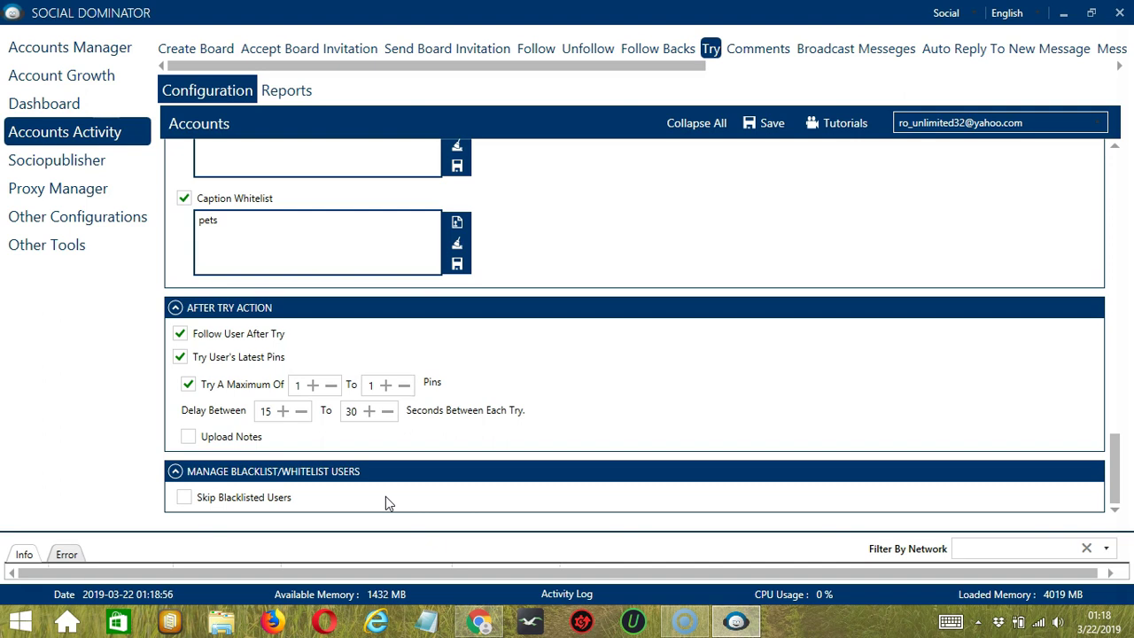
left_click(185, 498)
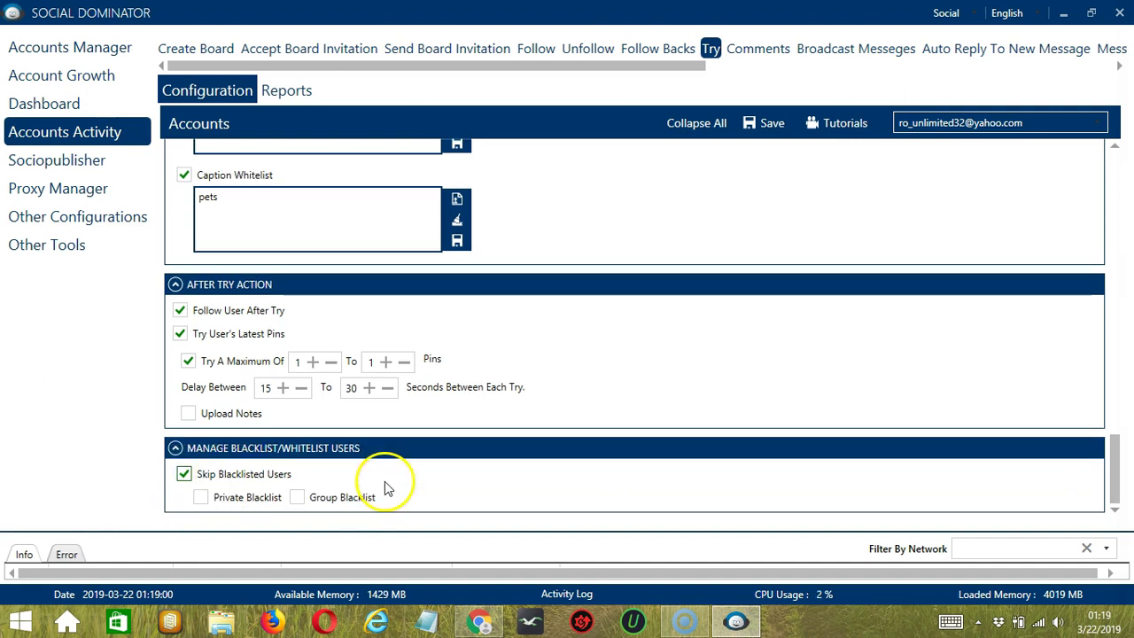
left_click(201, 498)
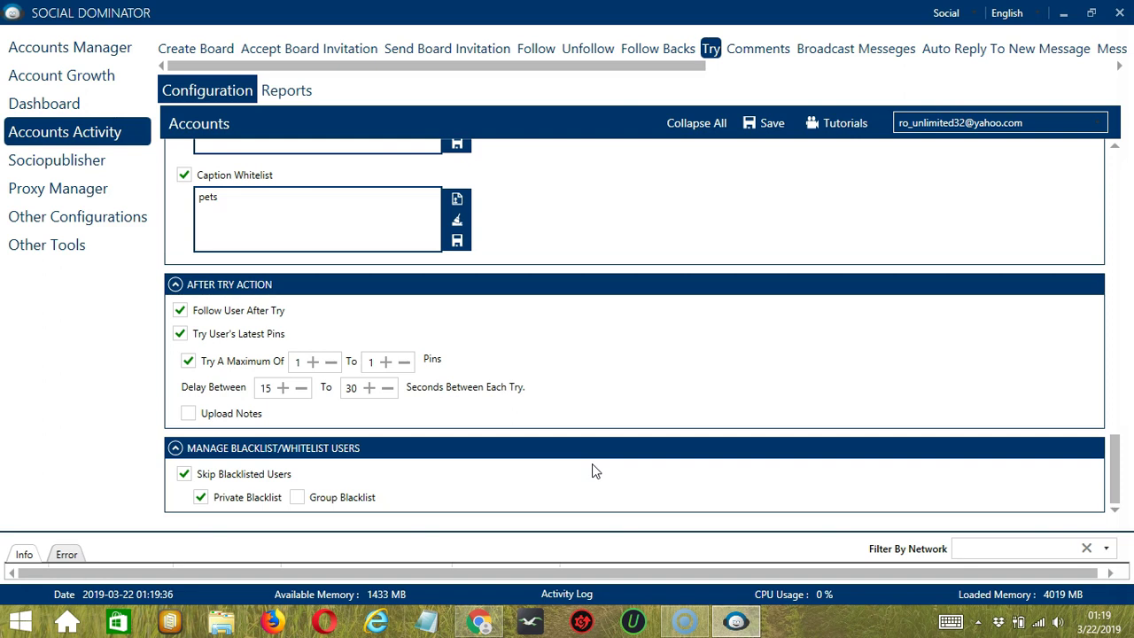
Step: Save the Try configuration, dismiss the success message, and switch Status to Active
left_click(1117, 158)
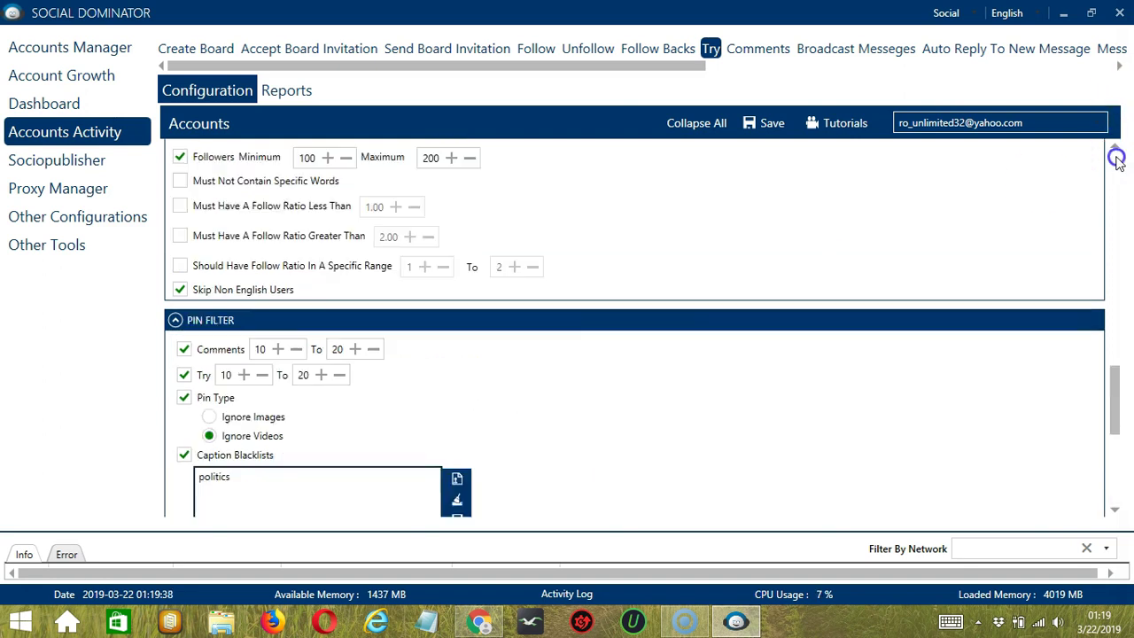
left_click(1116, 157)
left_click(767, 126)
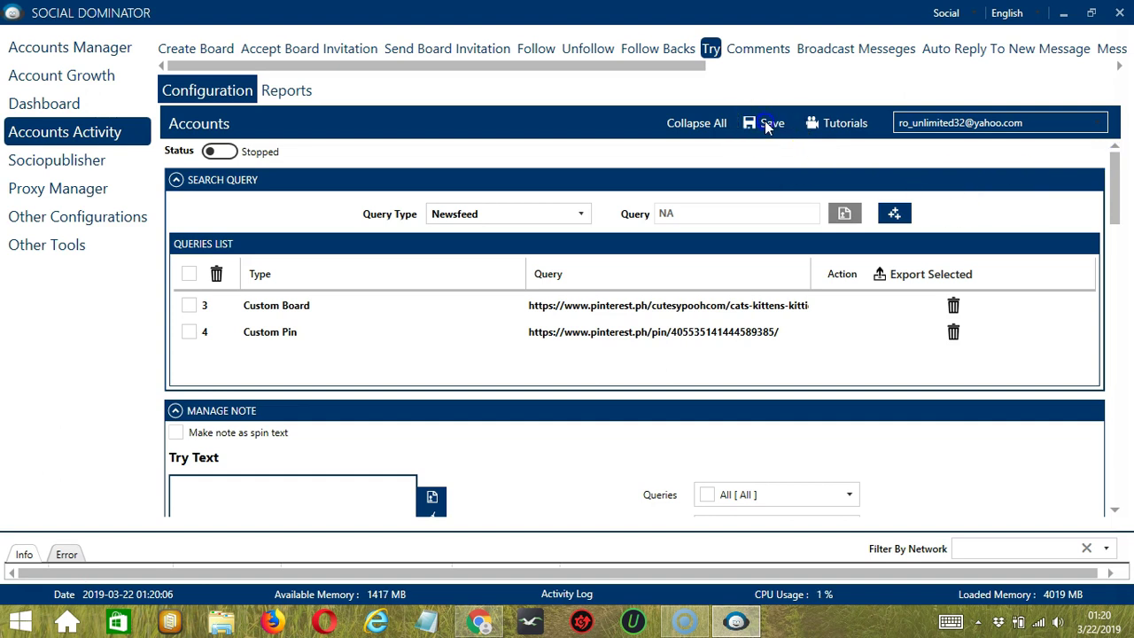
left_click(802, 354)
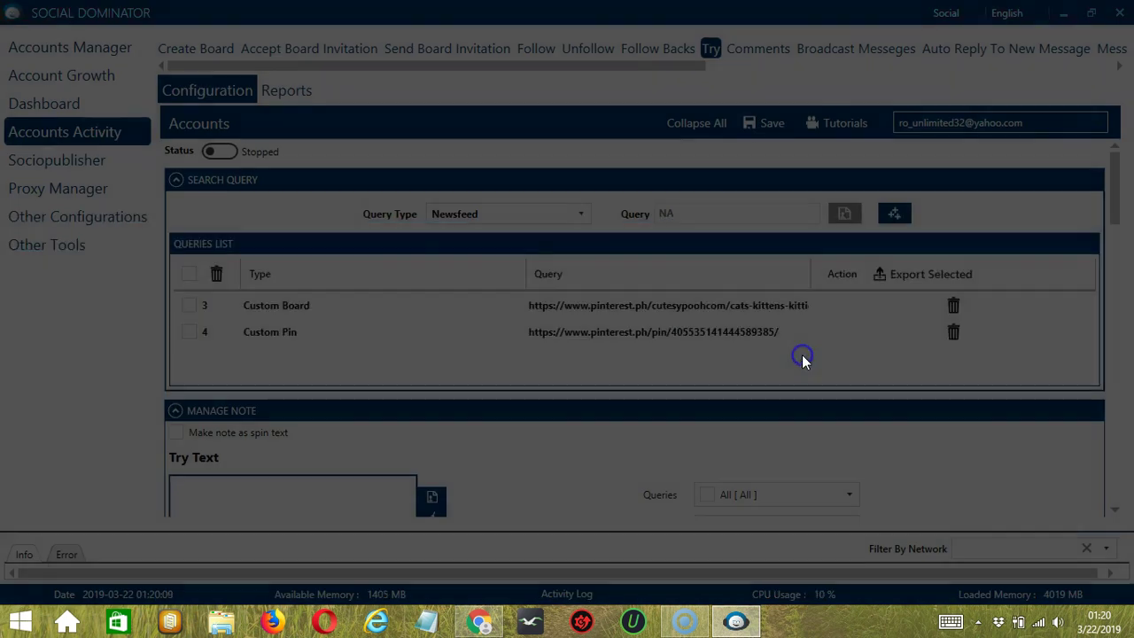
left_click(222, 154)
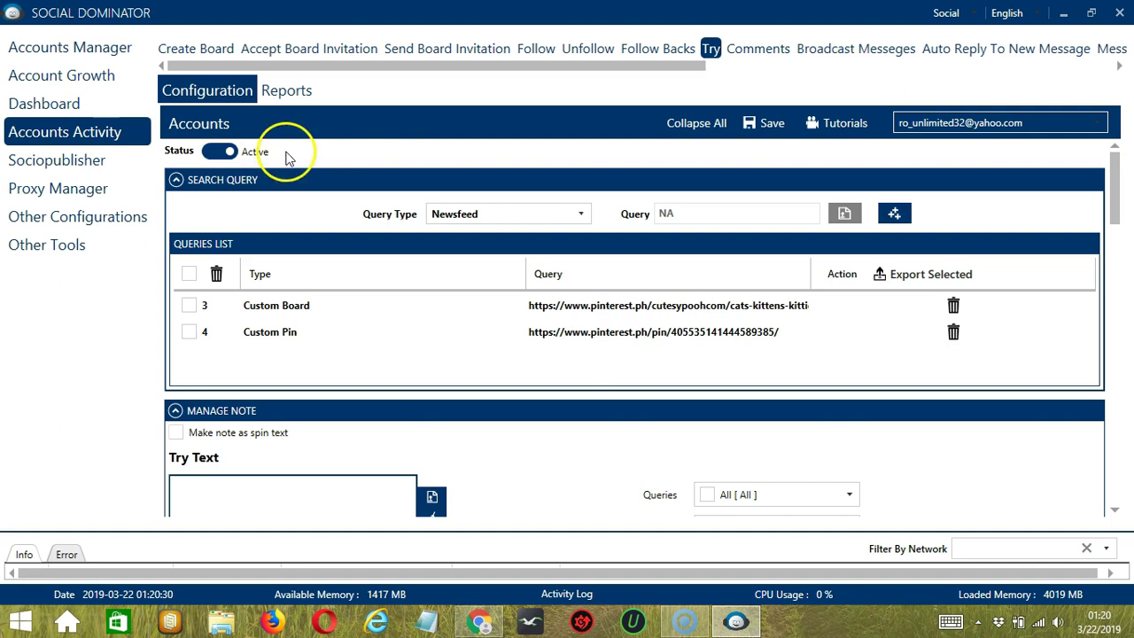
Step: Switch to the Pinterest network, open a Pintry/Pincommenter Try campaign, and enter 'pets' as query
left_click(972, 18)
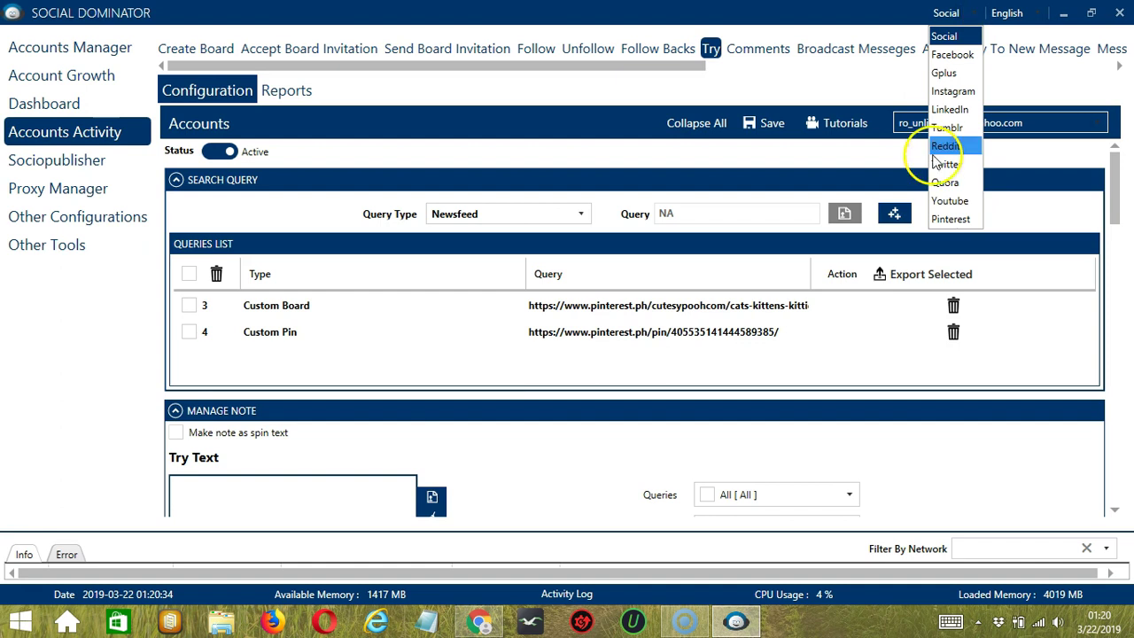
left_click(965, 221)
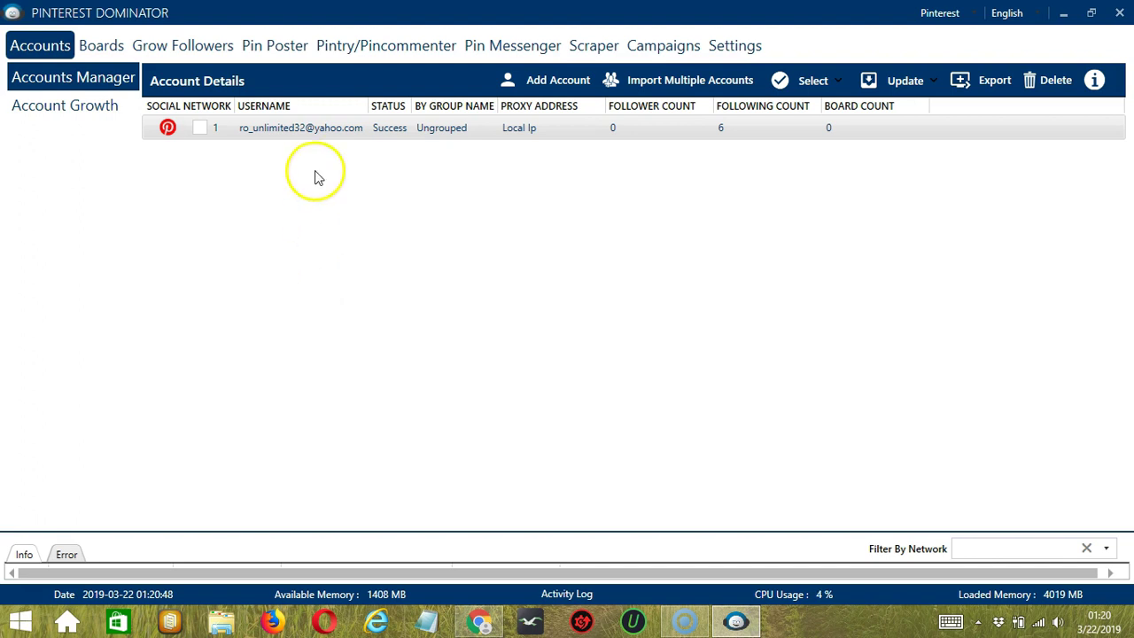
left_click(372, 50)
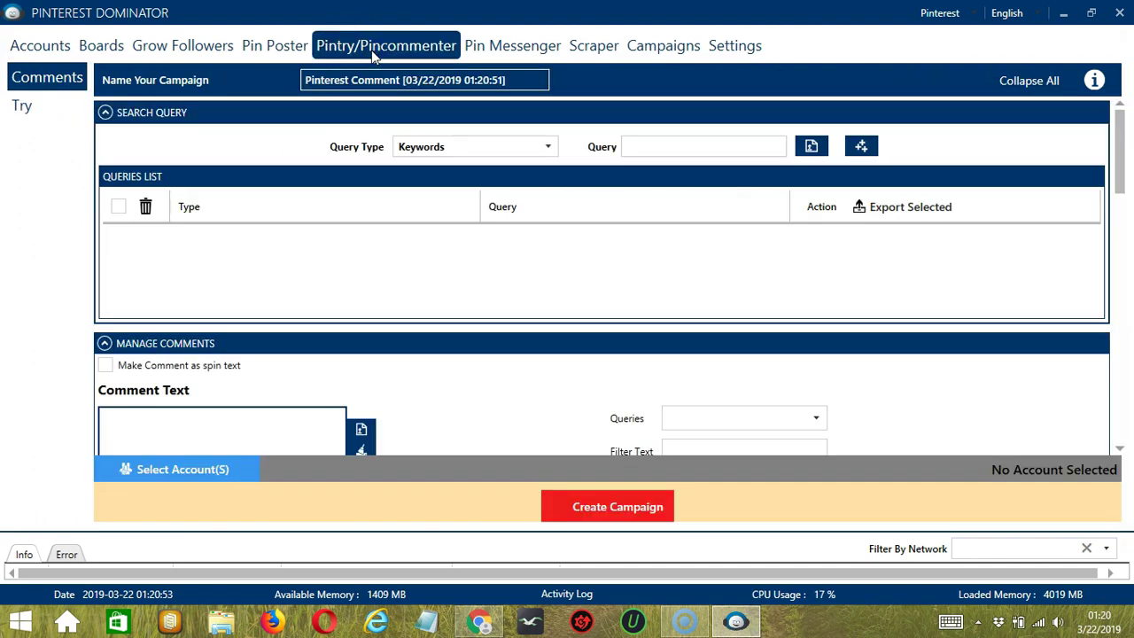
left_click(47, 105)
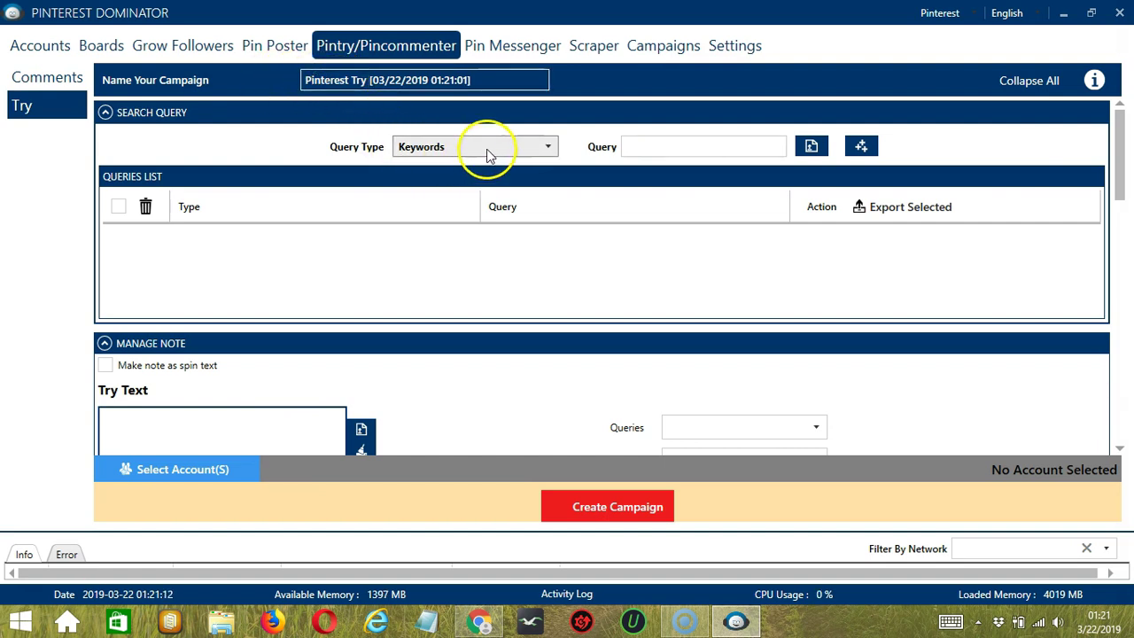
left_click(644, 150)
type("pet")
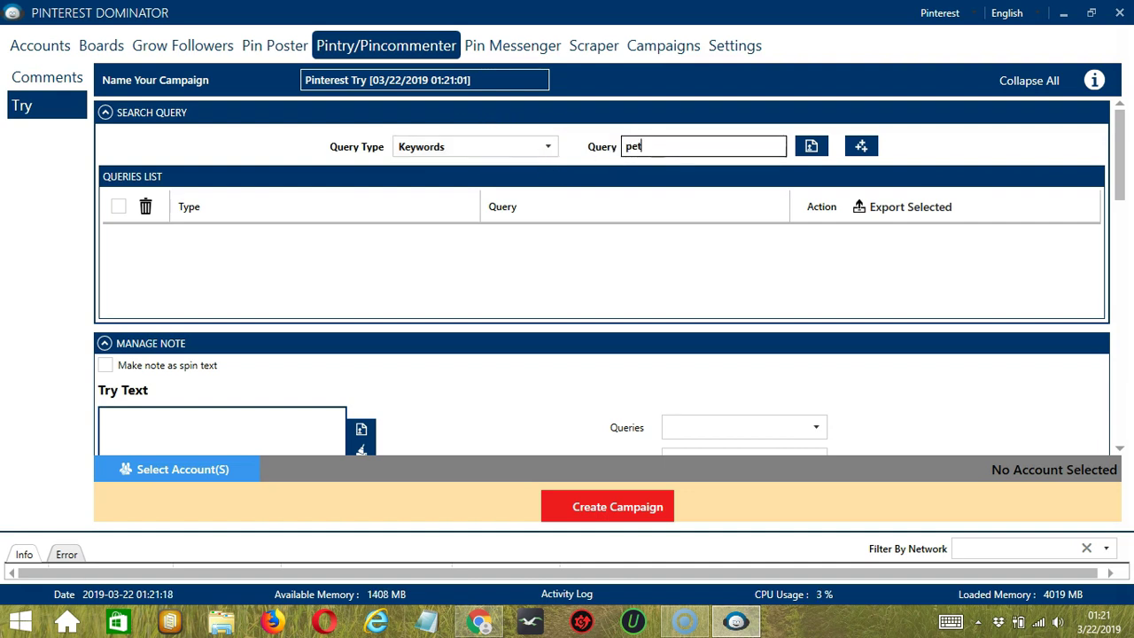
type("s")
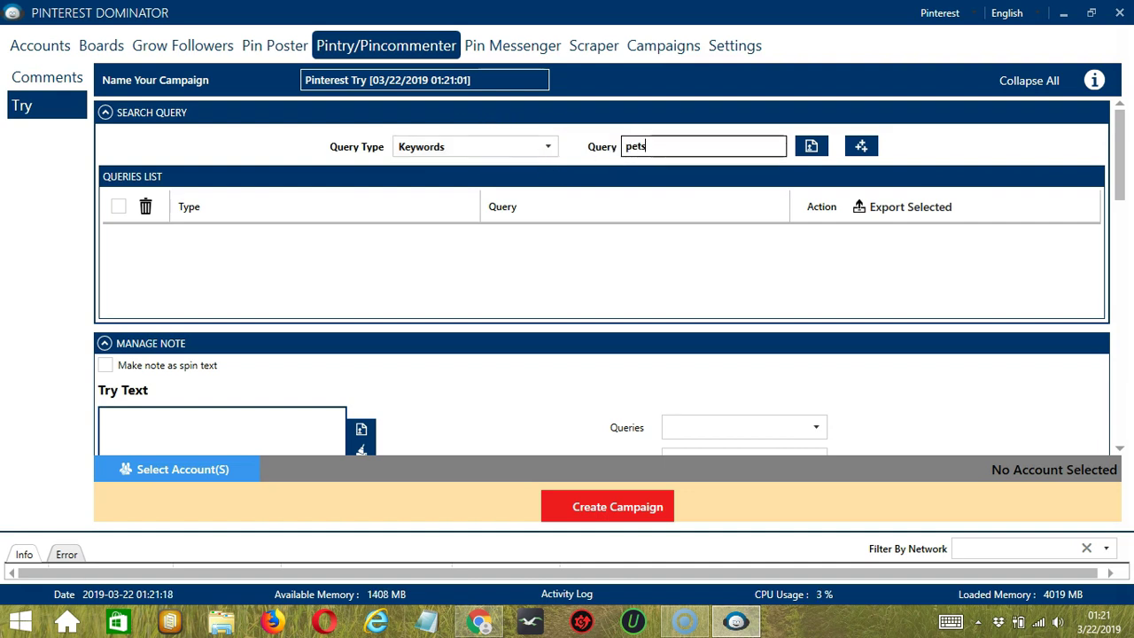
Step: Add 'pets' as a Keywords query and list a 'pets' note with puppies.jpg for that query
left_click(860, 149)
scroll(252, 220, "down", 5)
left_click(252, 219)
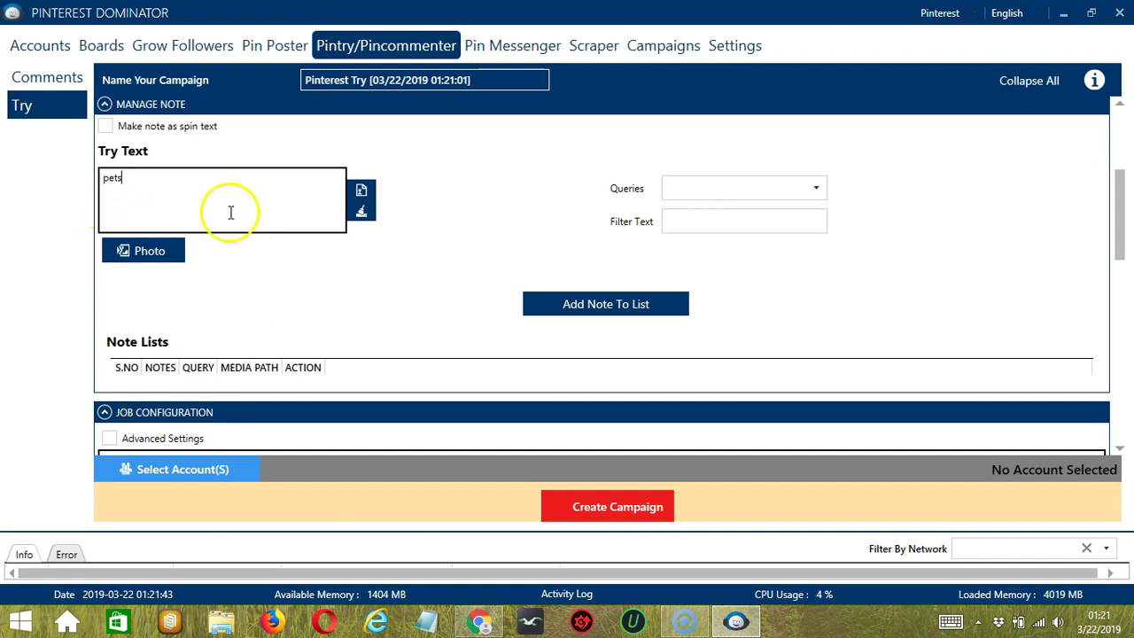
left_click(146, 250)
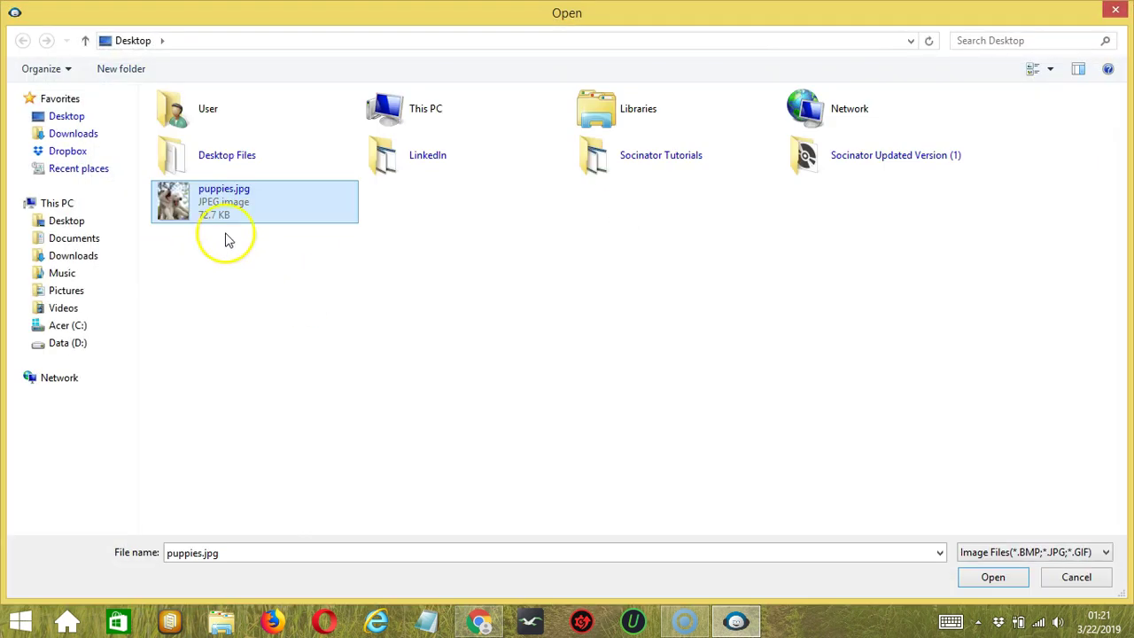
left_click(994, 578)
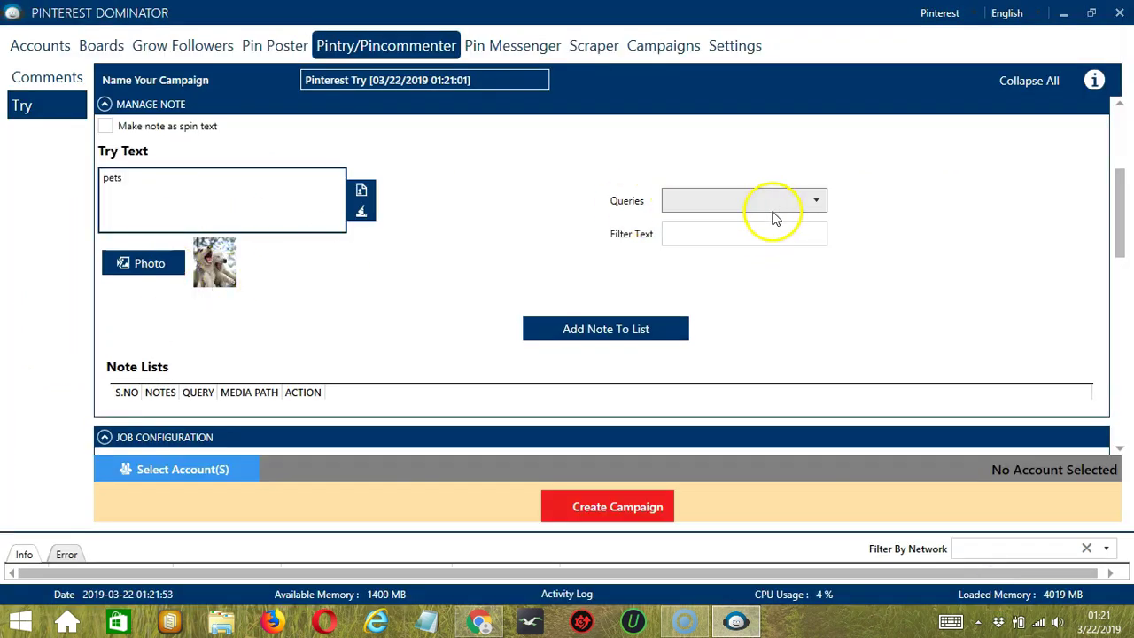
left_click(773, 209)
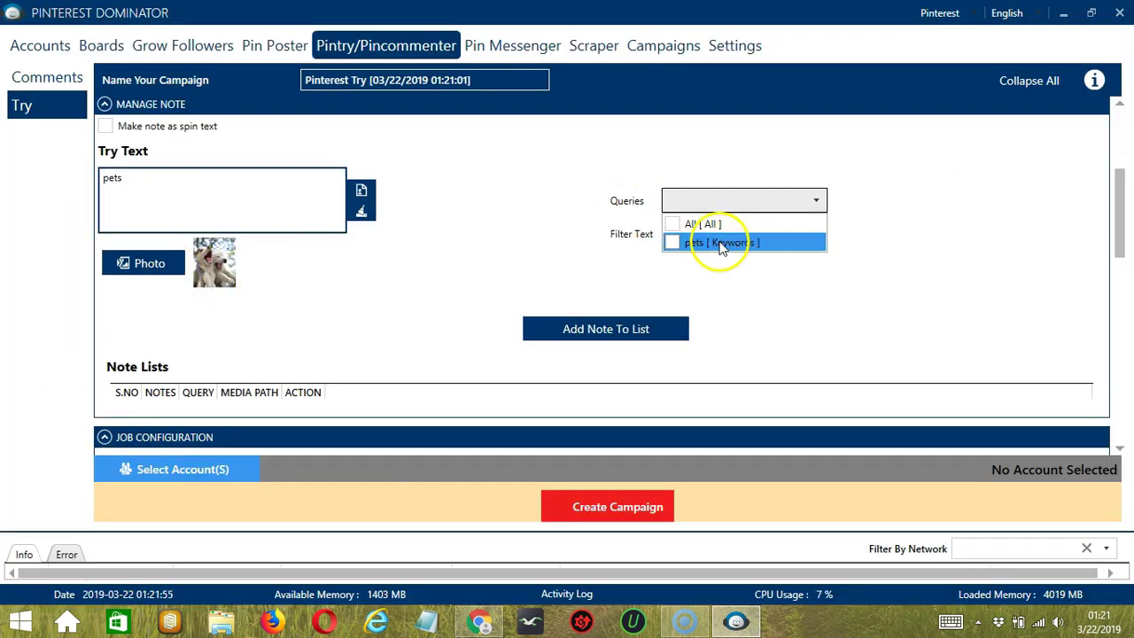
left_click(722, 244)
left_click(771, 324)
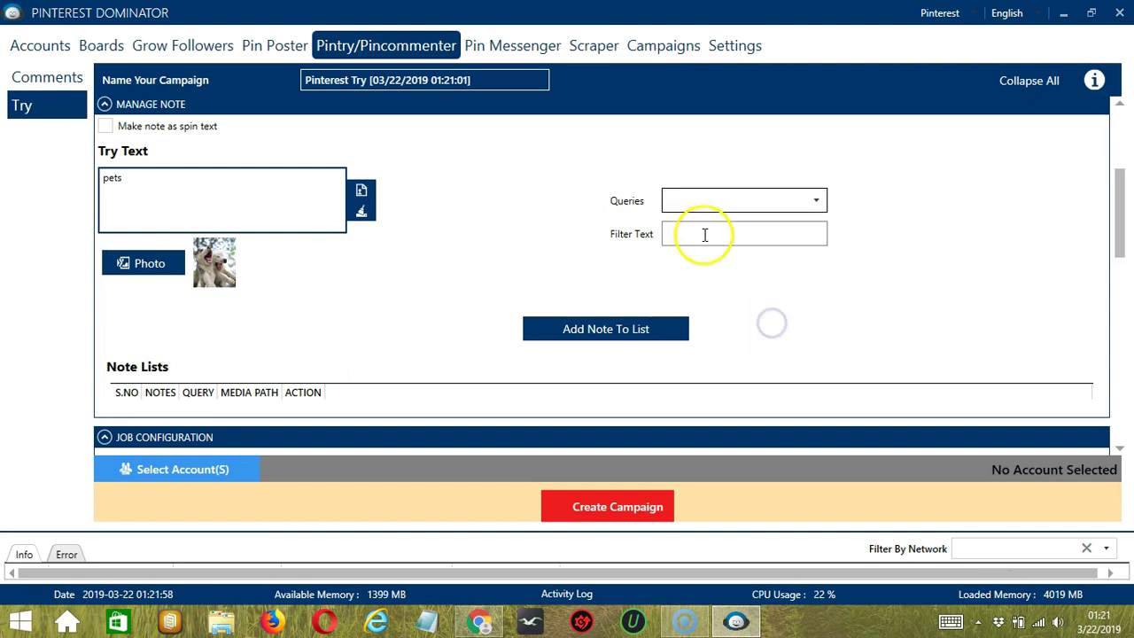
left_click(668, 330)
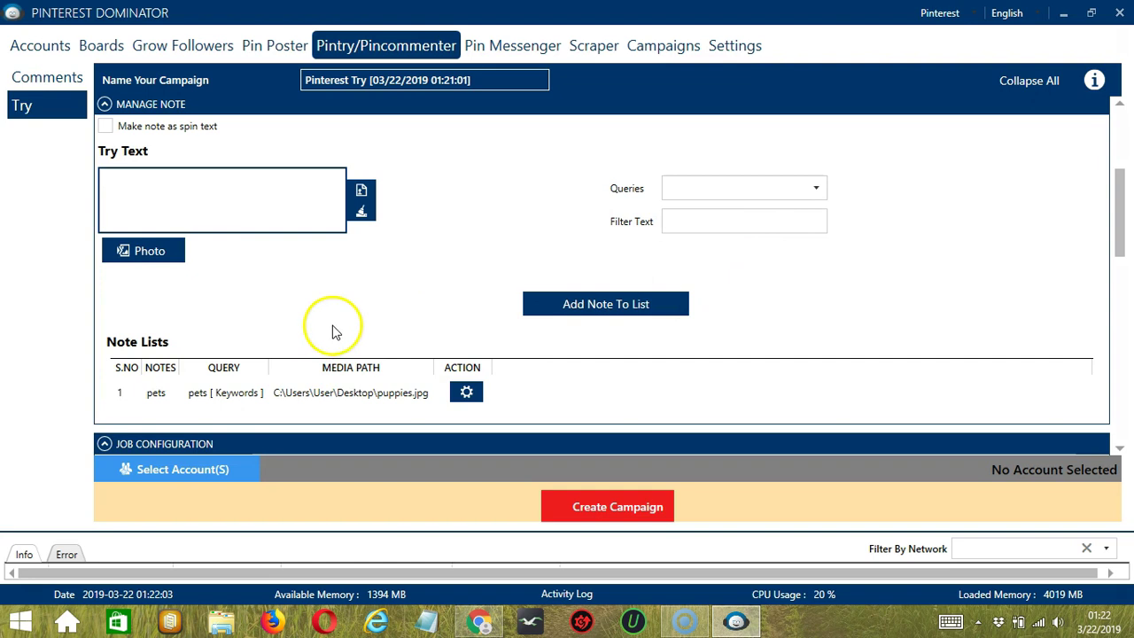
scroll(612, 370, "down", 3)
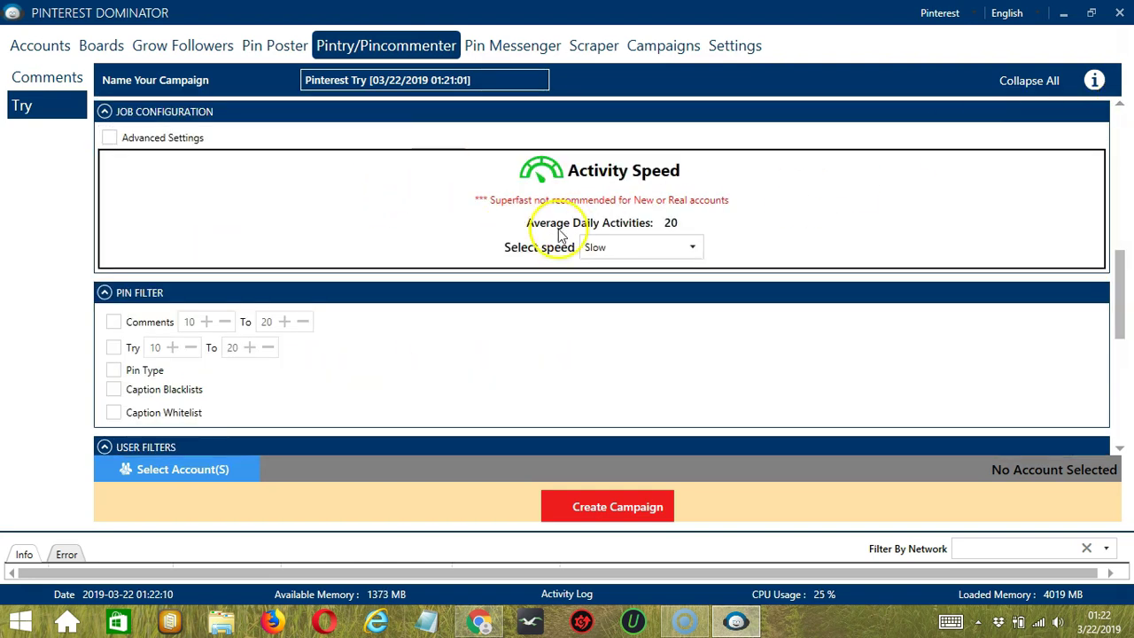
Step: Ignore video pins, require a profile picture, and skip non-English users
left_click(115, 370)
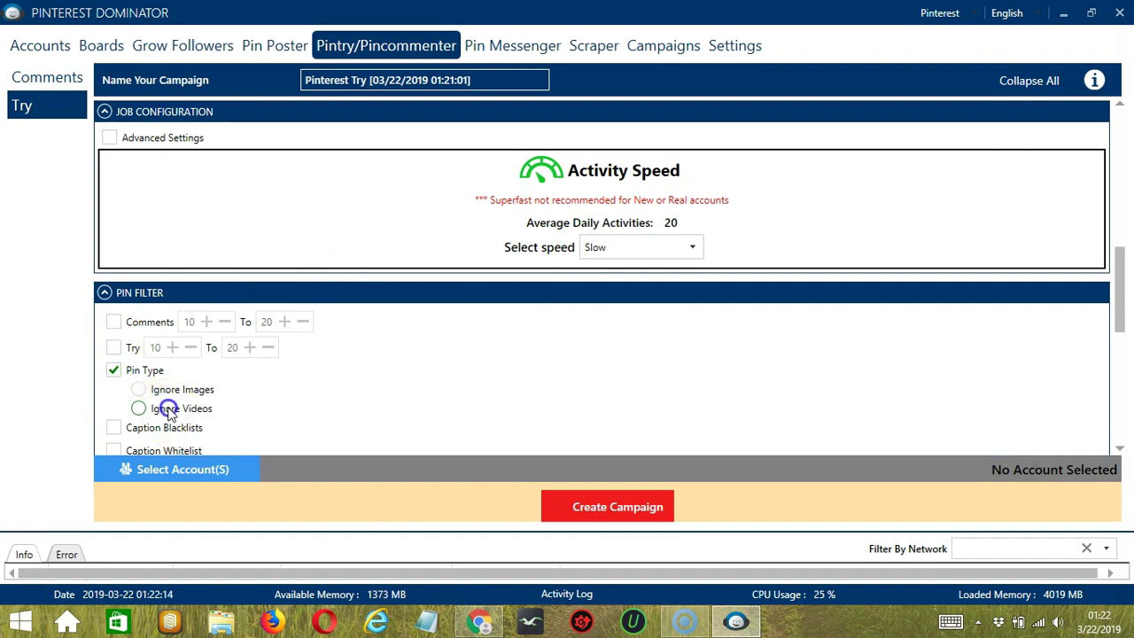
left_click(164, 408)
scroll(602, 363, "down", 5)
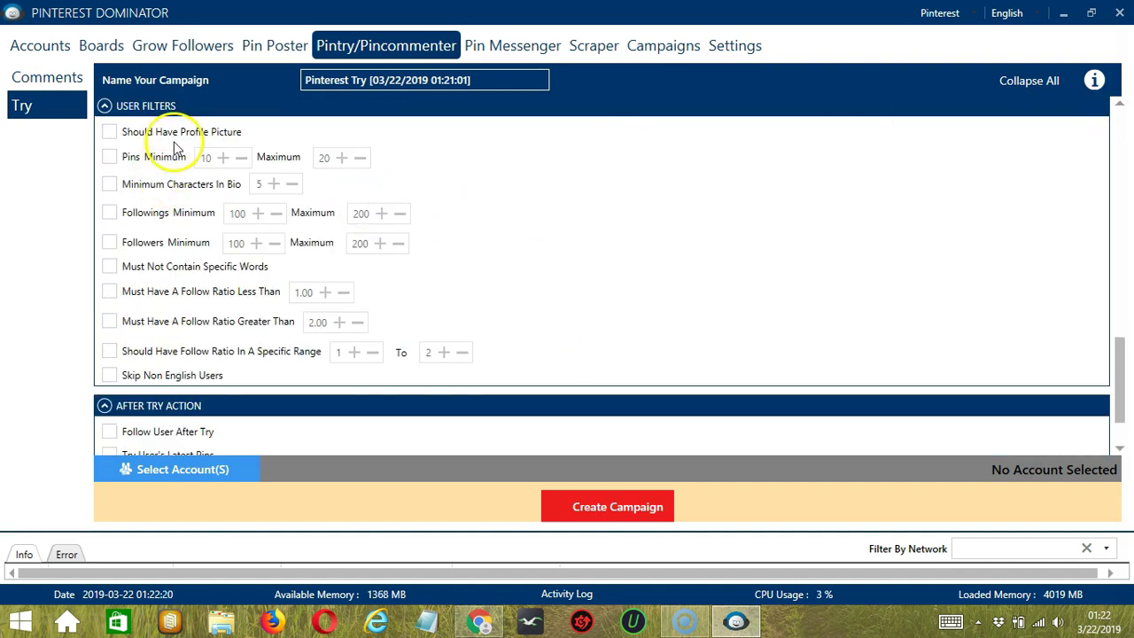
scroll(139, 132, "up", 1)
left_click(111, 146)
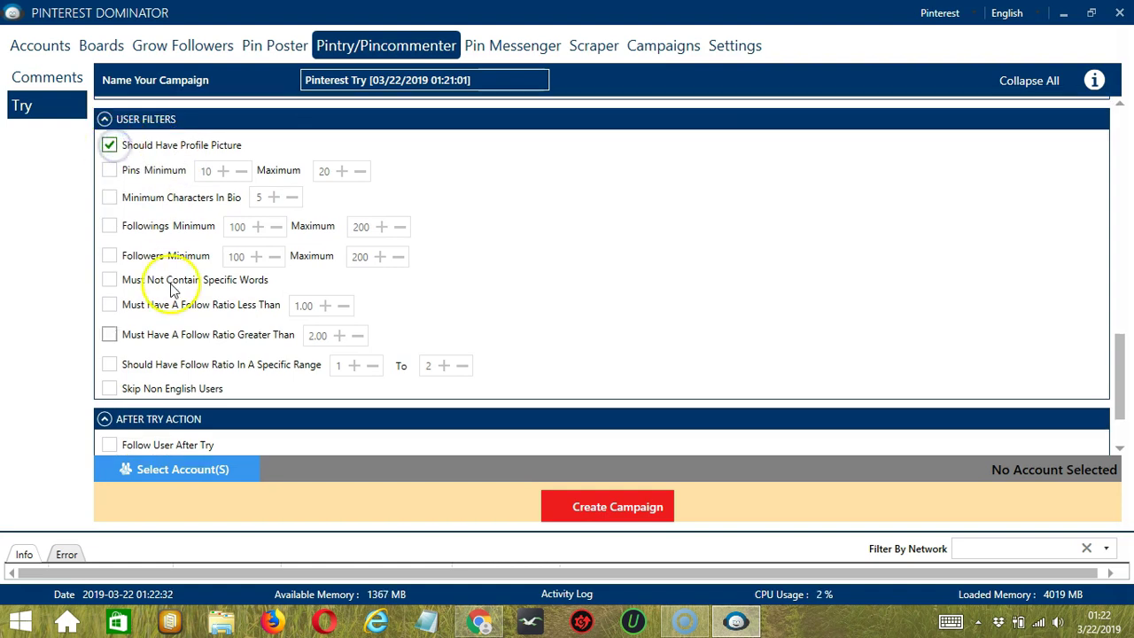
left_click(165, 388)
Step: Follow users after each try and skip users on the private blacklist
scroll(1028, 355, "down", 2)
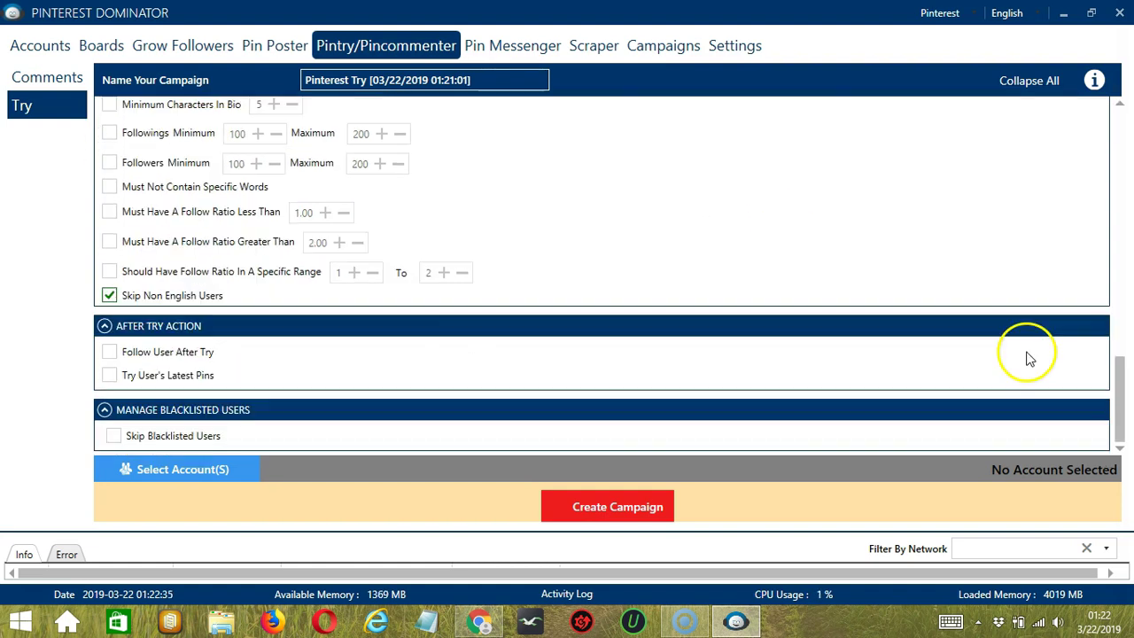
left_click(109, 352)
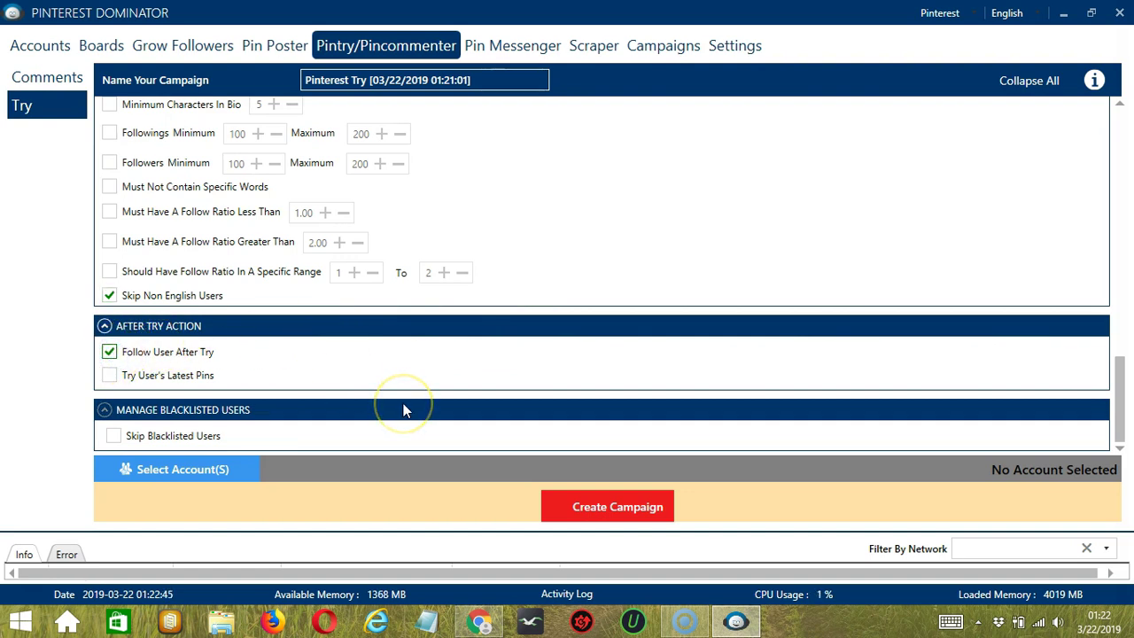
left_click(113, 436)
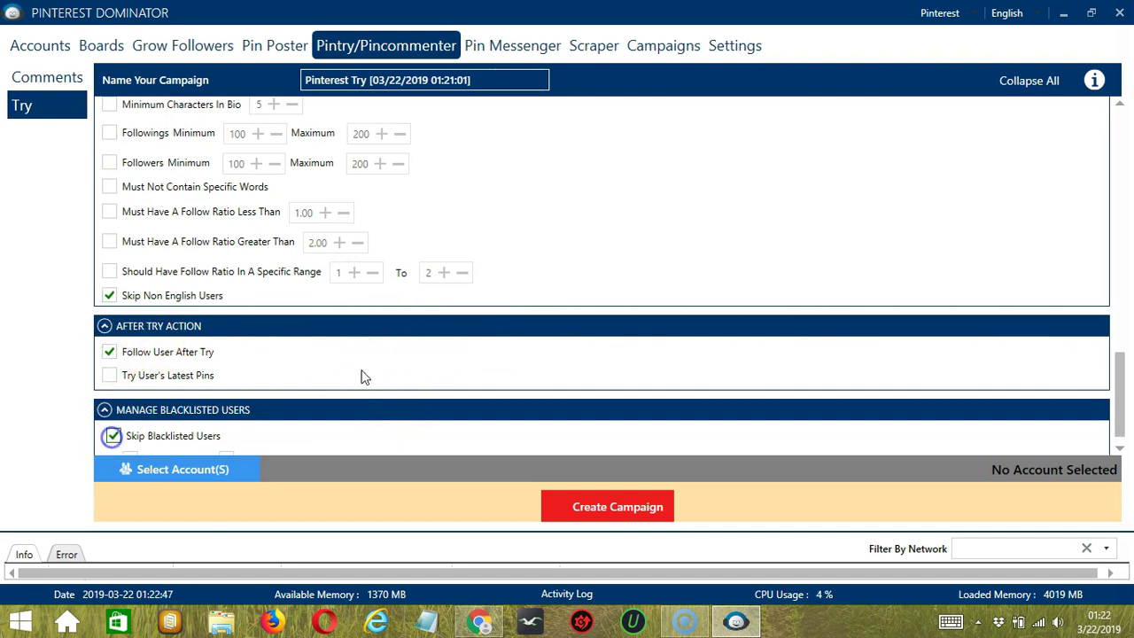
scroll(425, 381, "down", 1)
left_click(130, 436)
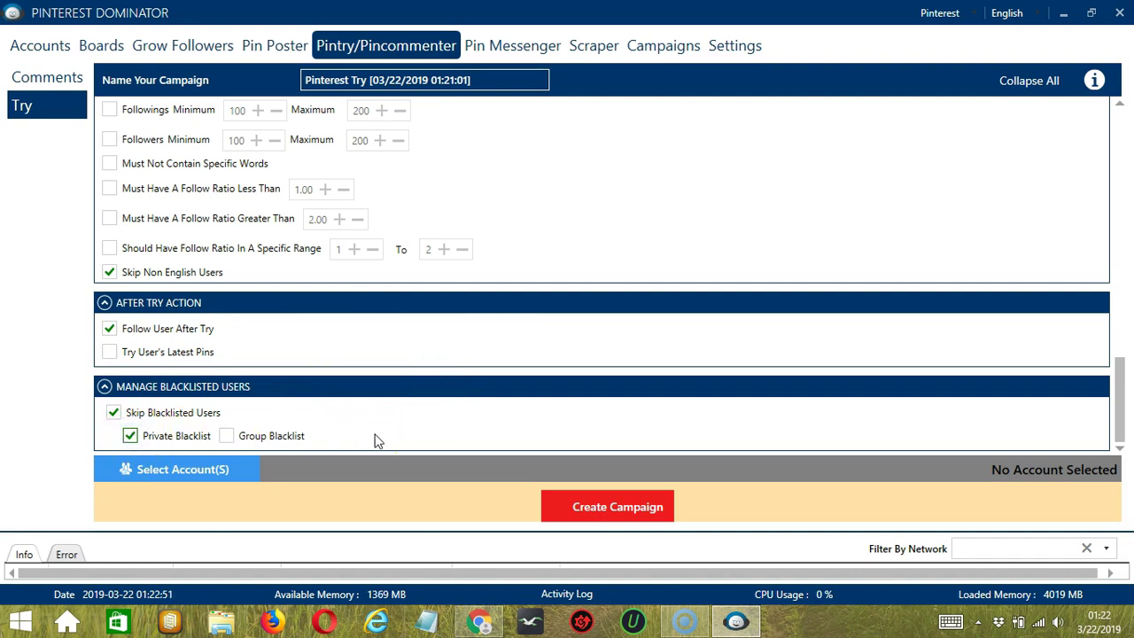
left_click(256, 467)
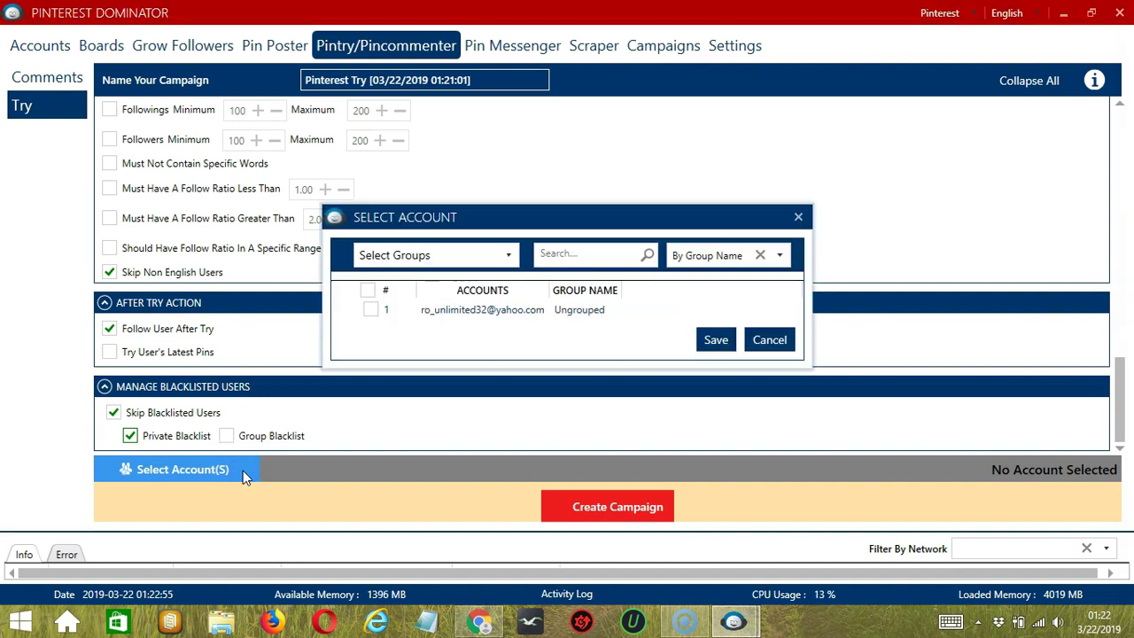
Step: Select the Pinterest account to run the Try campaign
left_click(397, 364)
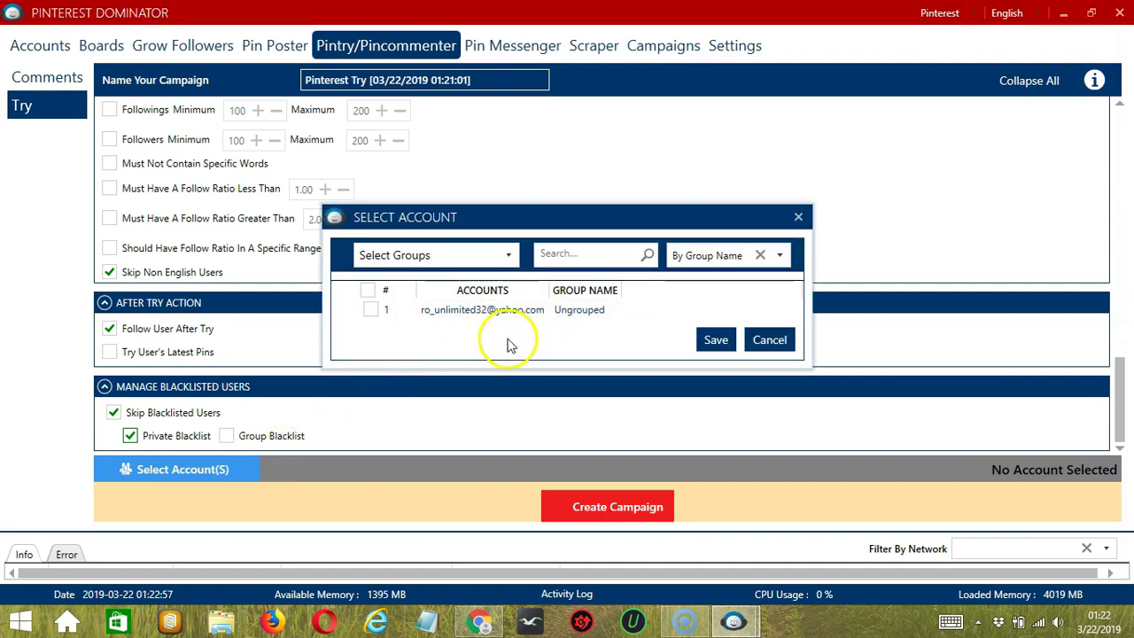
left_click(468, 308)
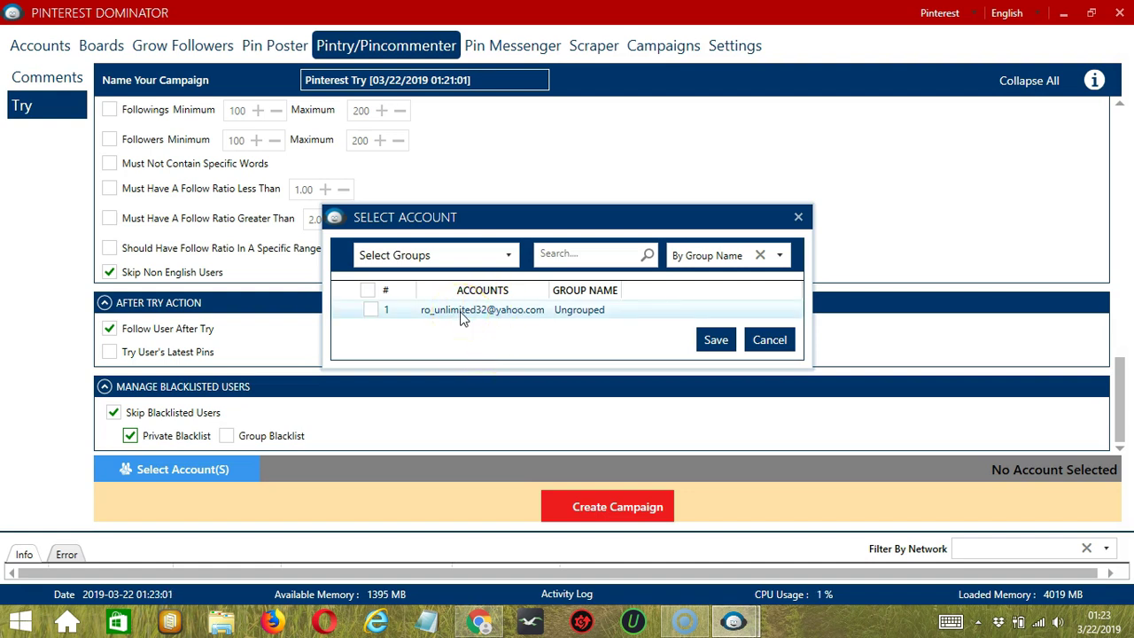
left_click(371, 309)
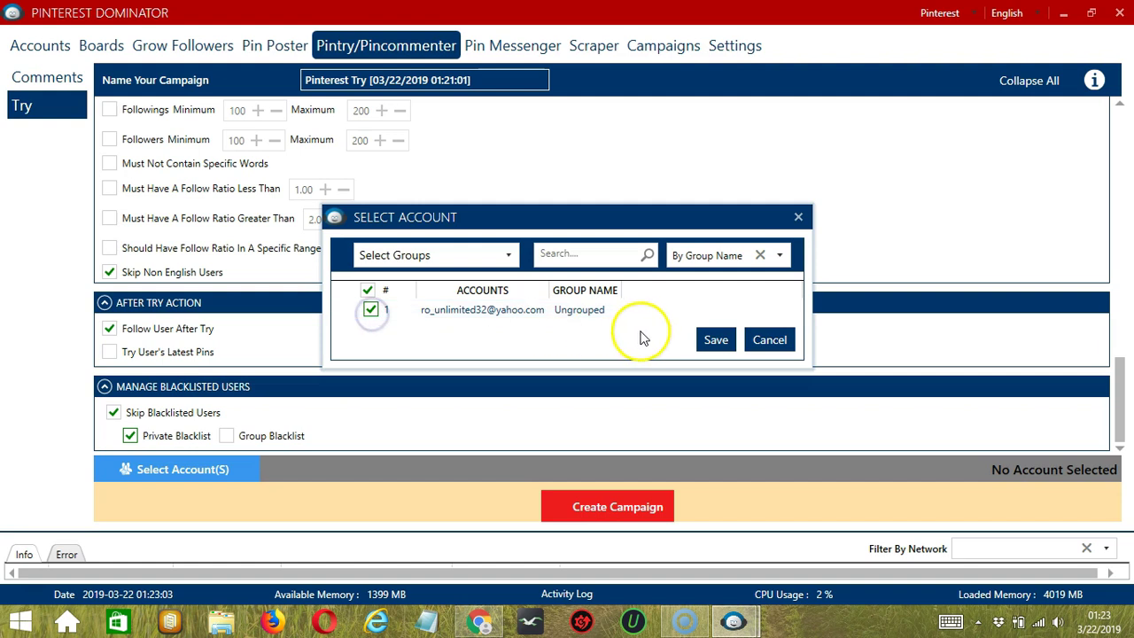
left_click(715, 339)
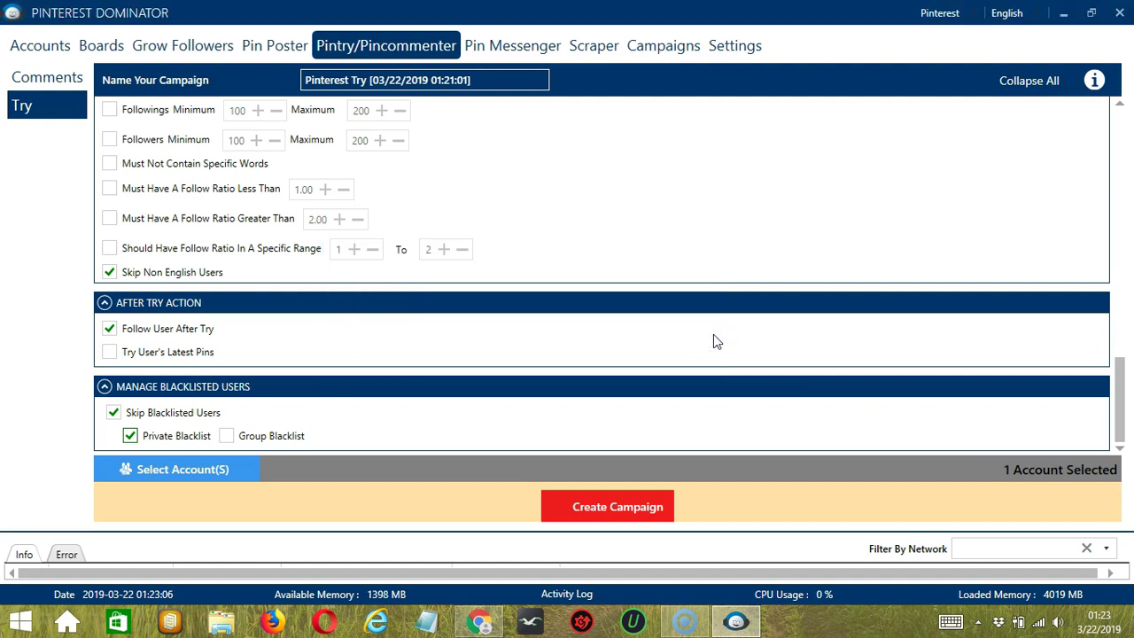
Step: Create the campaign, confirming the override of the account's earlier Try settings
left_click(552, 511)
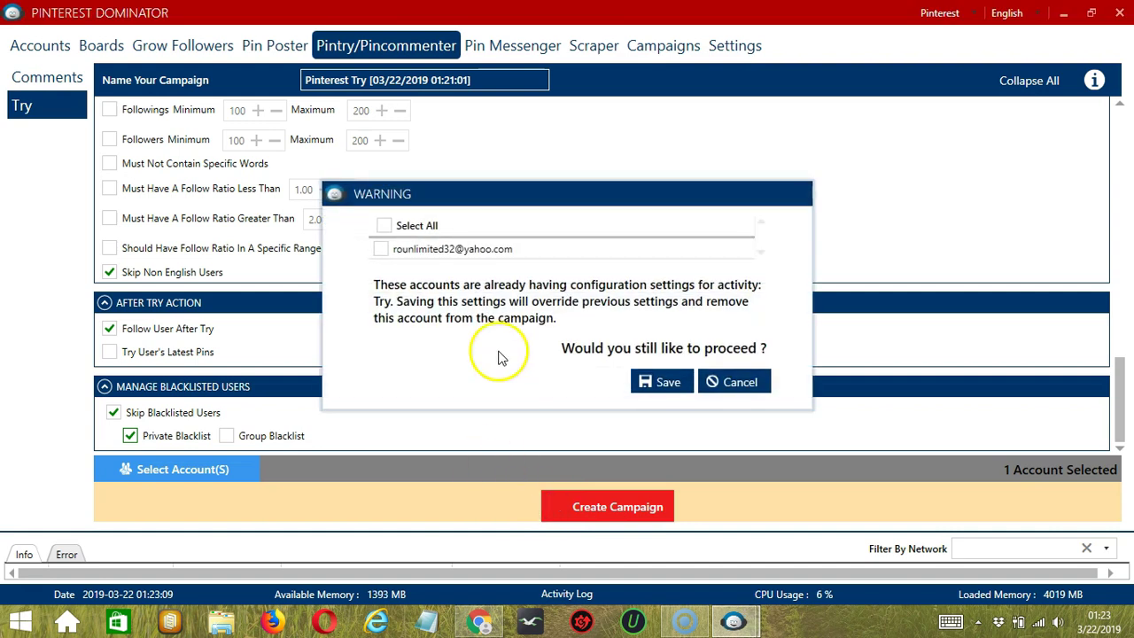
left_click(389, 251)
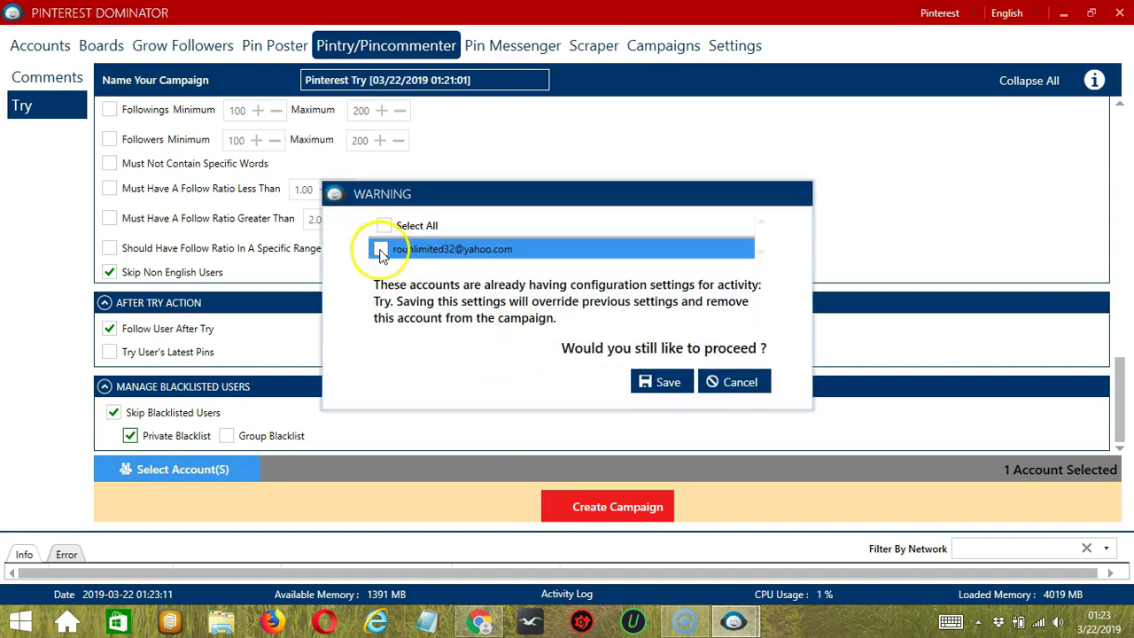
left_click(380, 249)
left_click(660, 381)
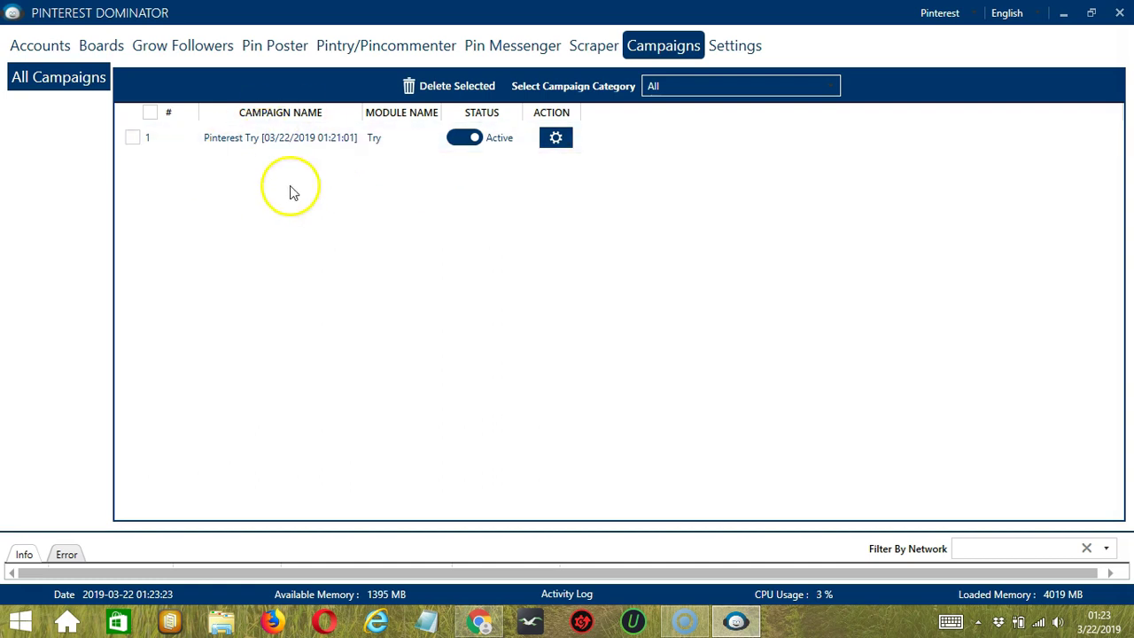
Step: Switch the 'Pinterest Try [03/22/2019 01:21:01]' campaign to Paused, leaving its action menu unchanged
left_click(462, 139)
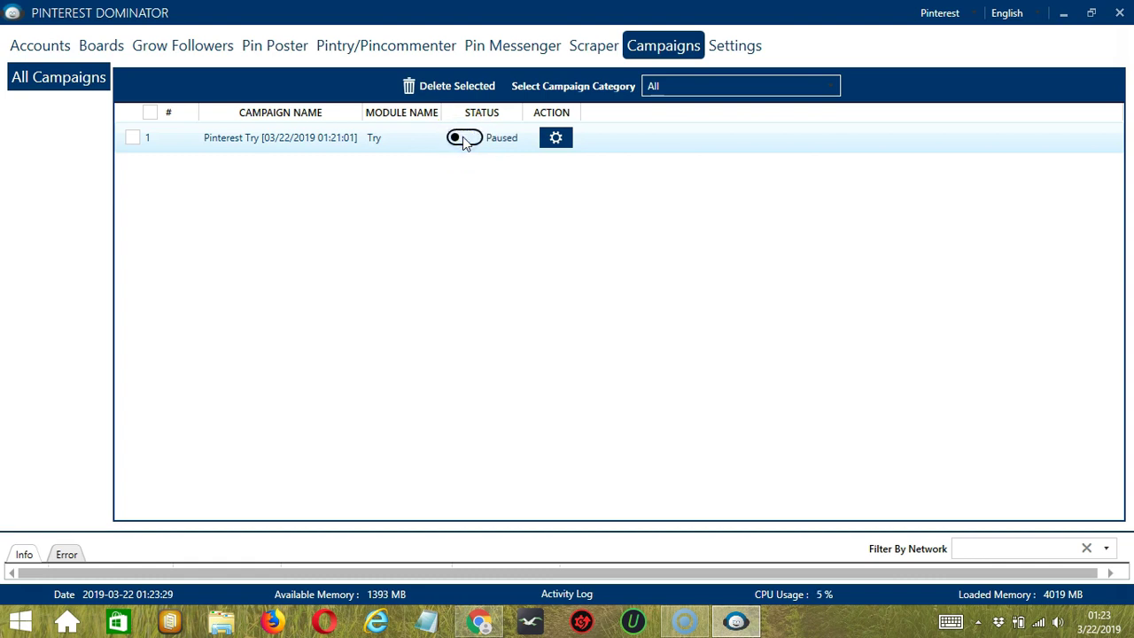
left_click(559, 138)
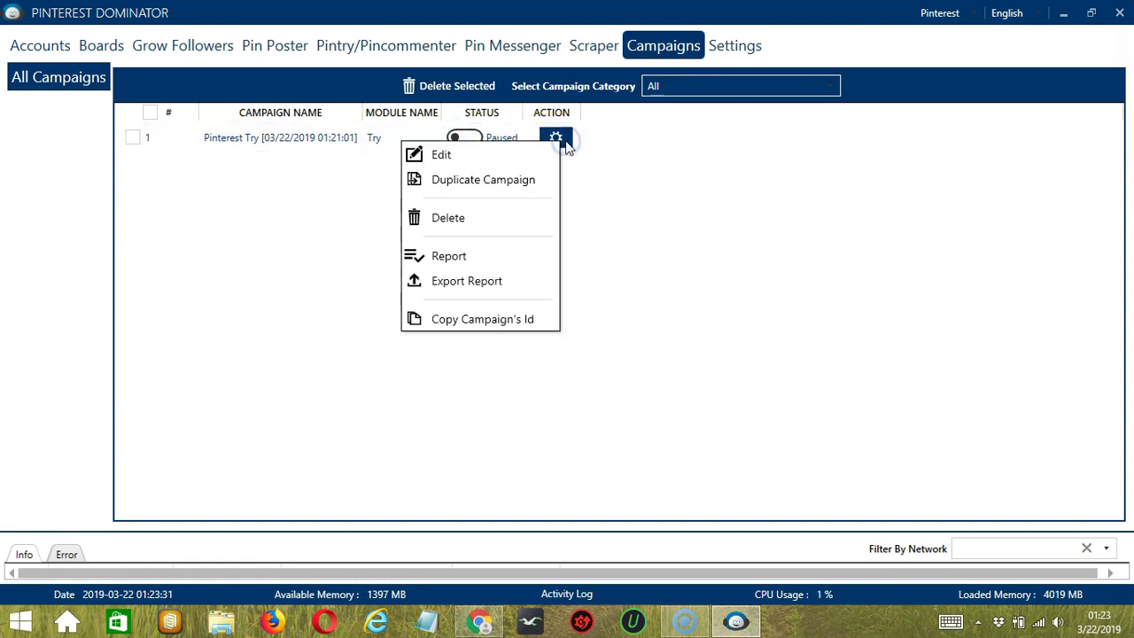
left_click(508, 182)
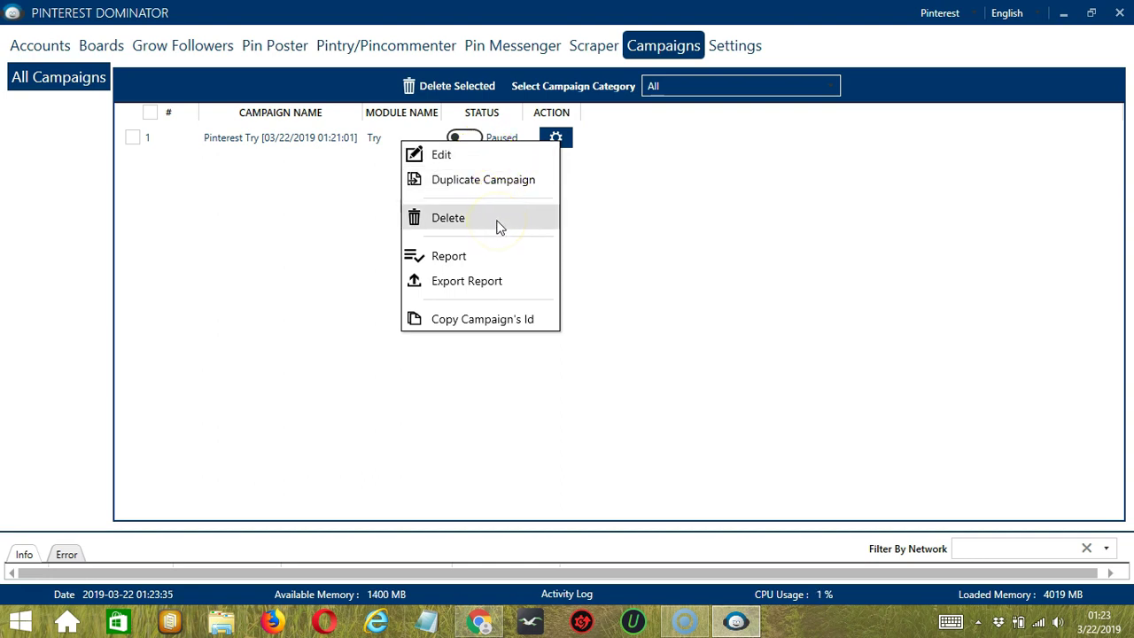
left_click(688, 174)
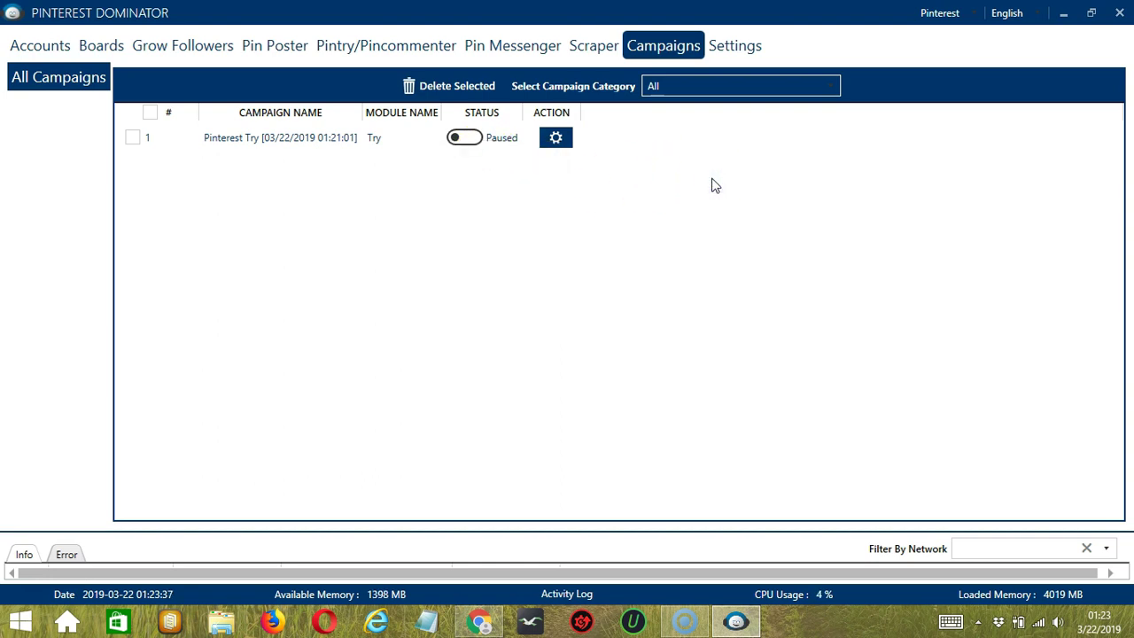